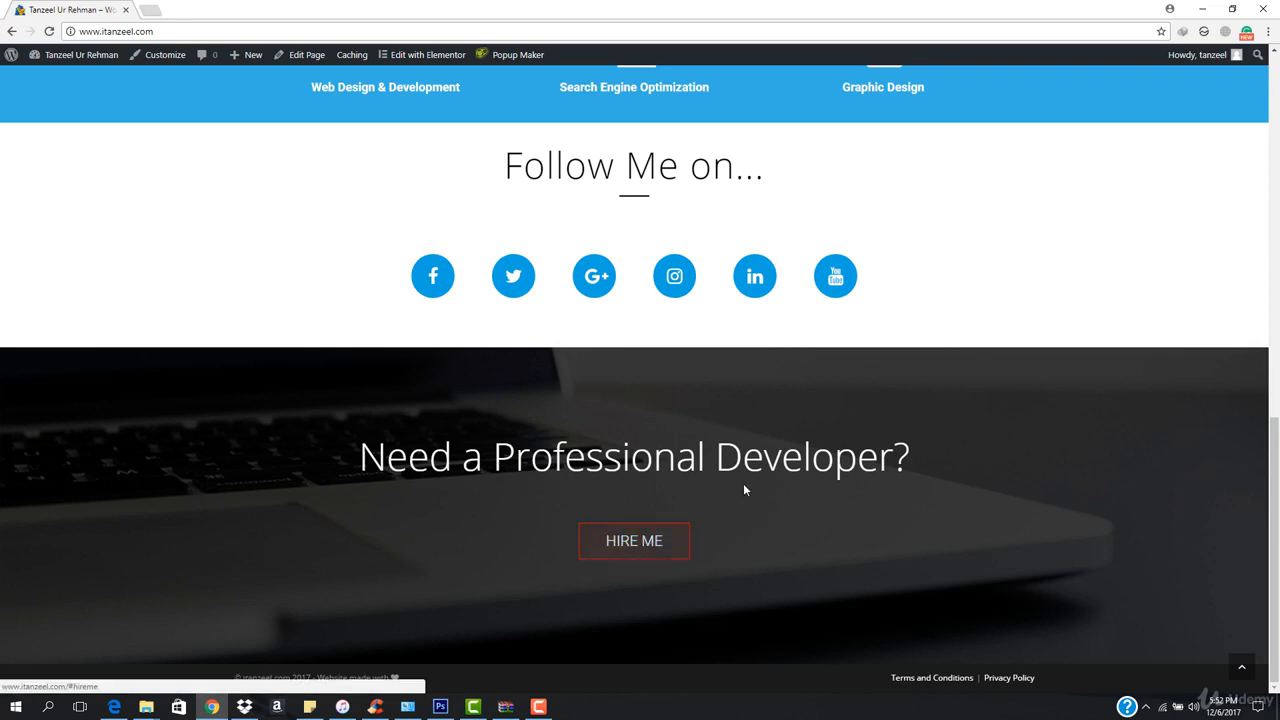
# Examine the portfolio home page from its header through the services, social links and Hire Me sections.
pyautogui.scroll(12, 458, 226)
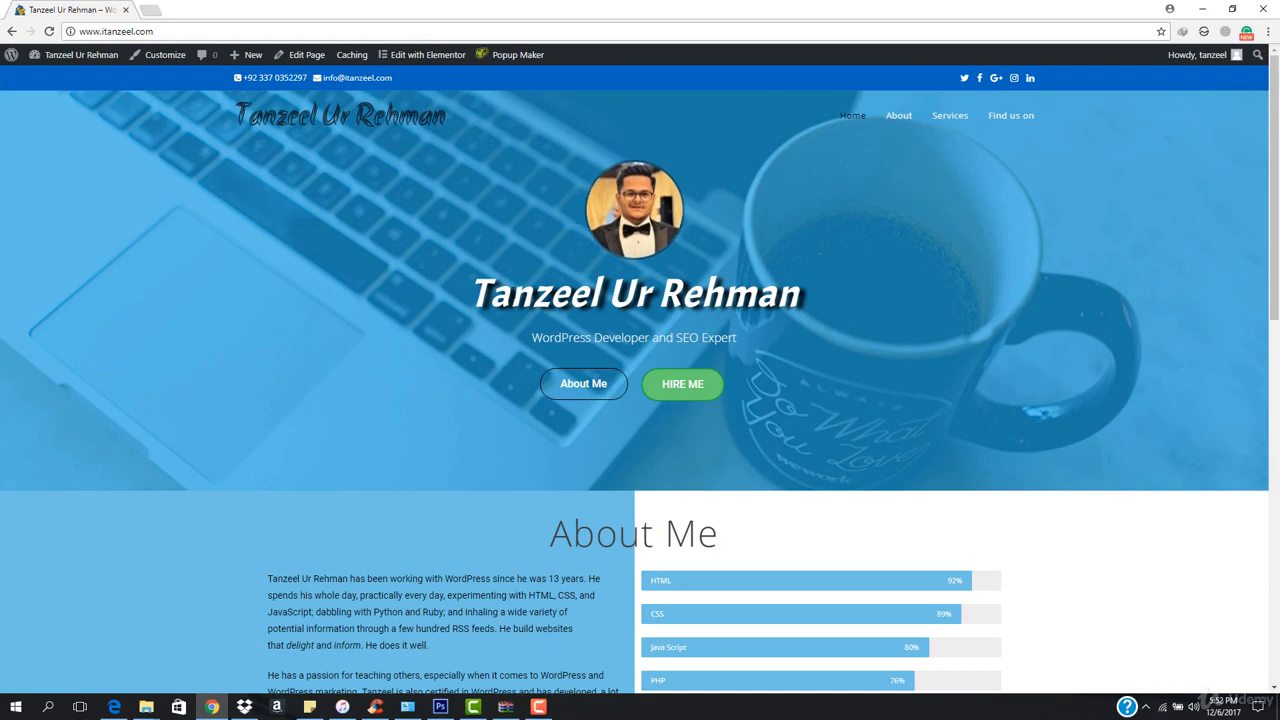
pyautogui.scroll(-10, 357, 290)
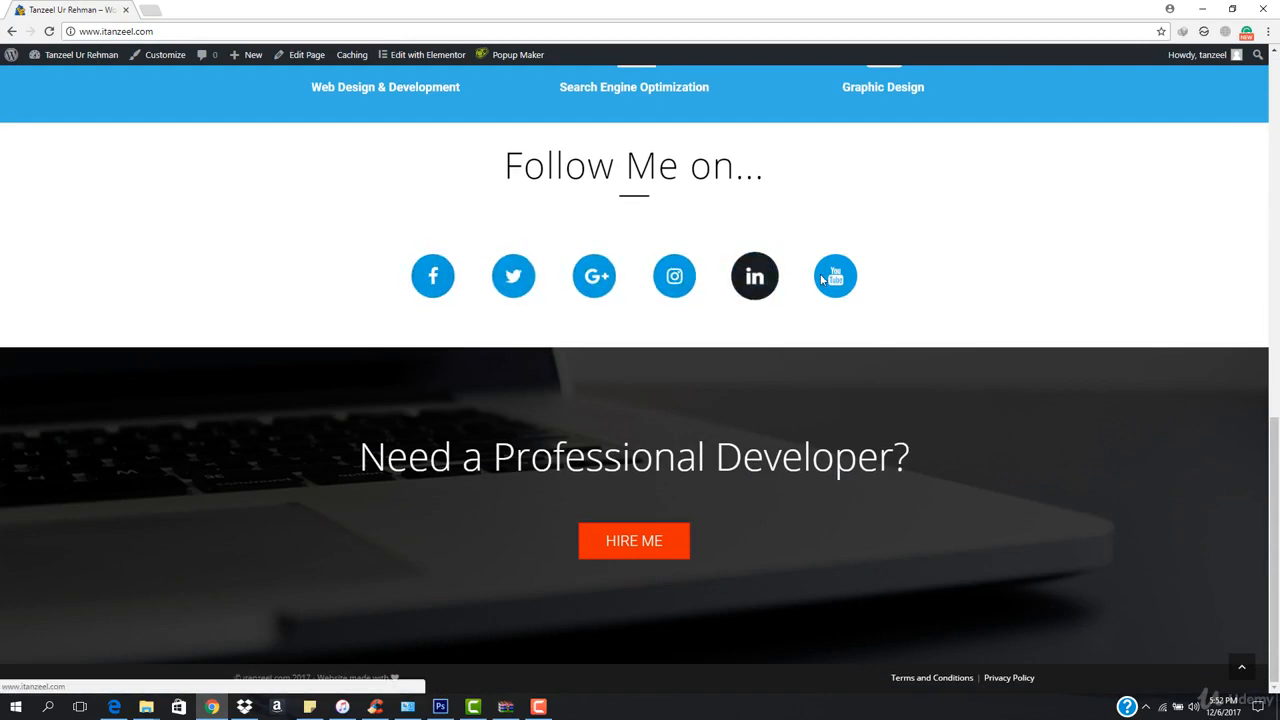
pyautogui.scroll(1, 622, 400)
pyautogui.scroll(10, 622, 400)
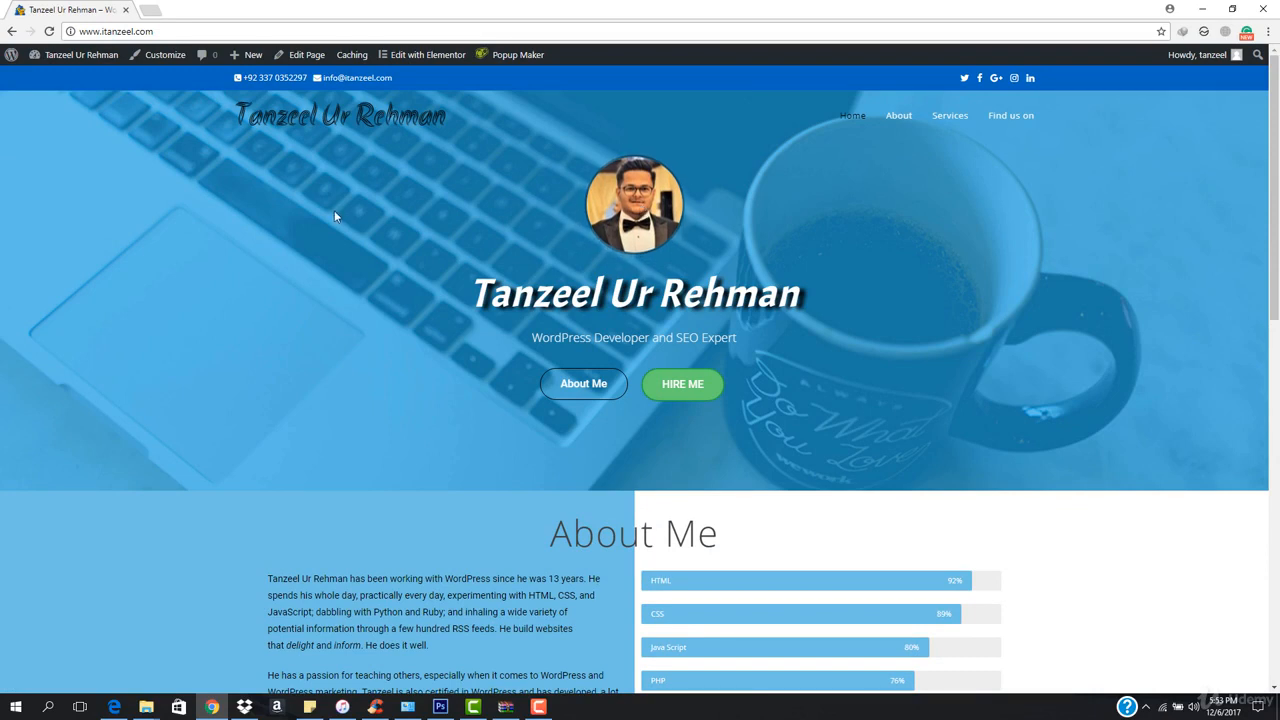
pyautogui.scroll(-9, 334, 210)
pyautogui.scroll(3, 457, 431)
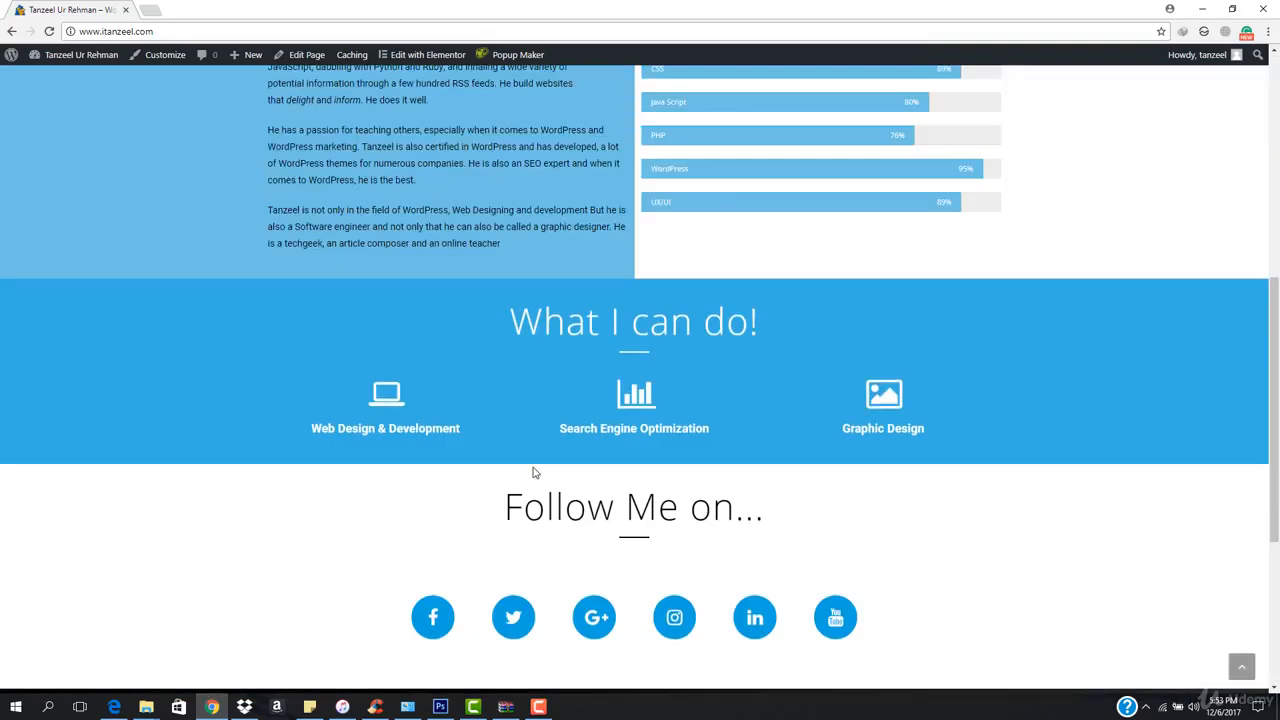
pyautogui.scroll(6, 533, 471)
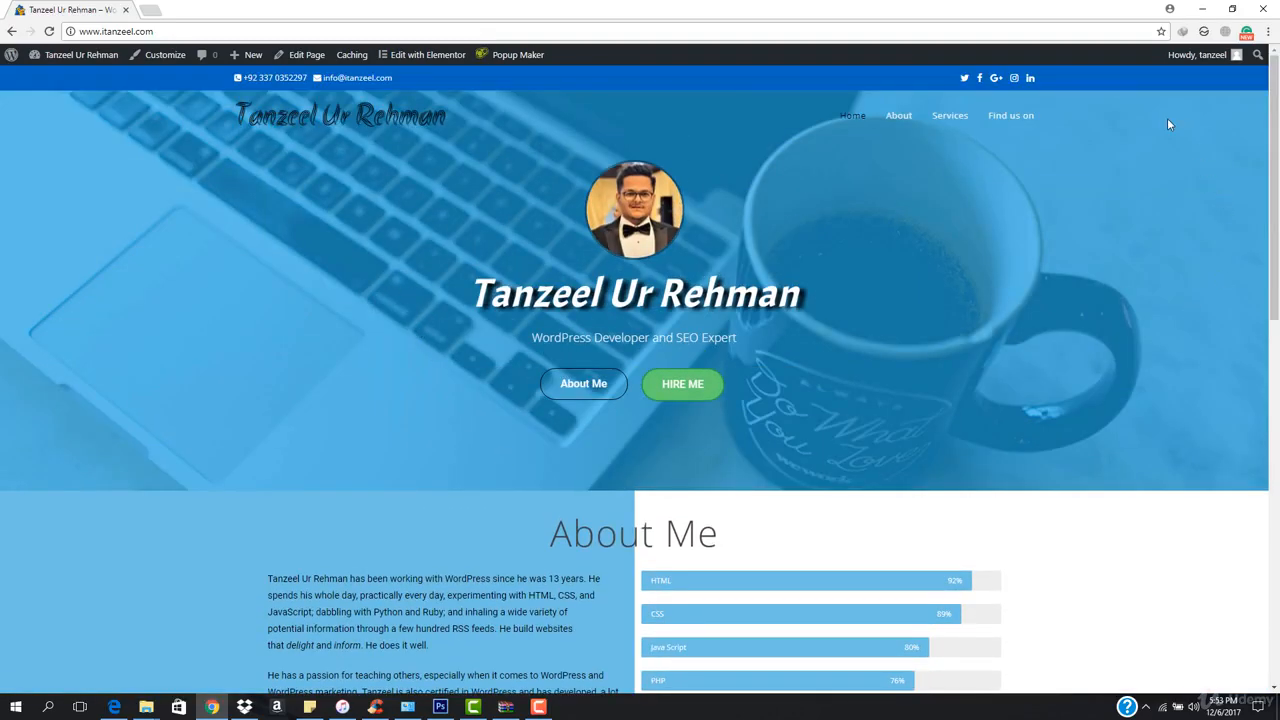
# Open the HostGator customer portal login page in a new browser tab and close the portfolio website's tab.
pyautogui.click(152, 11)
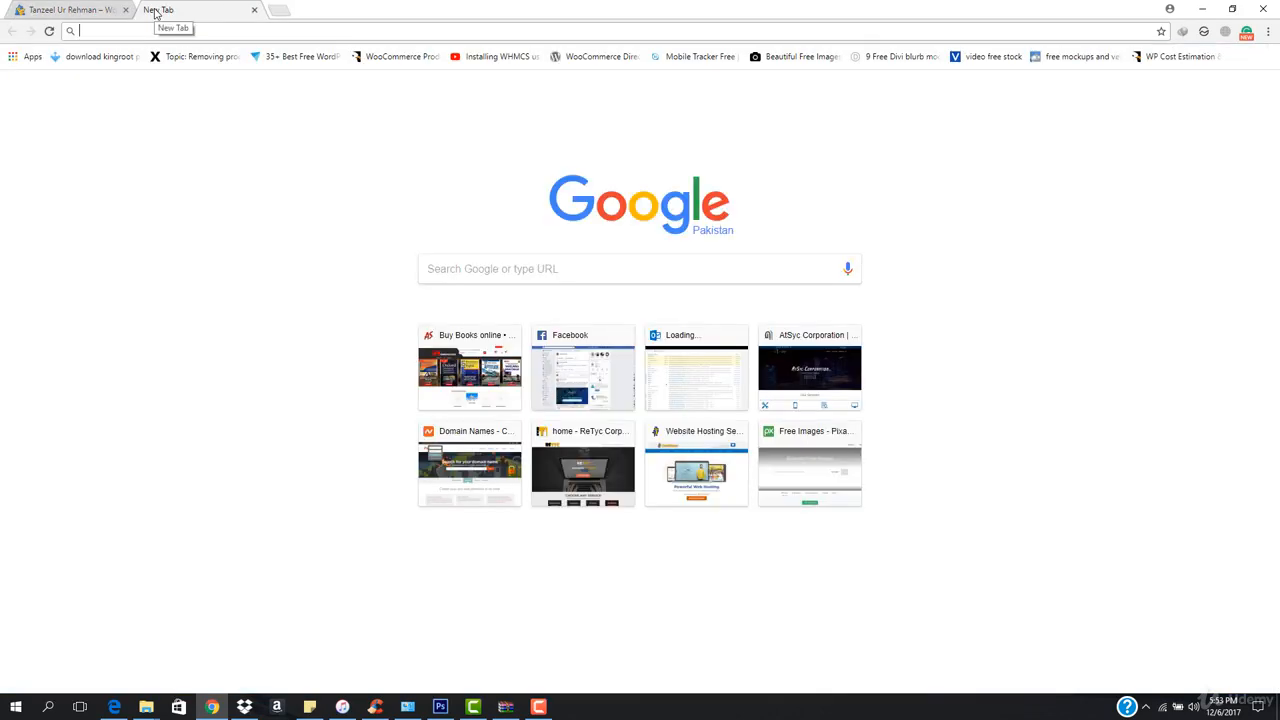
pyautogui.write('por')
pyautogui.press('Return')
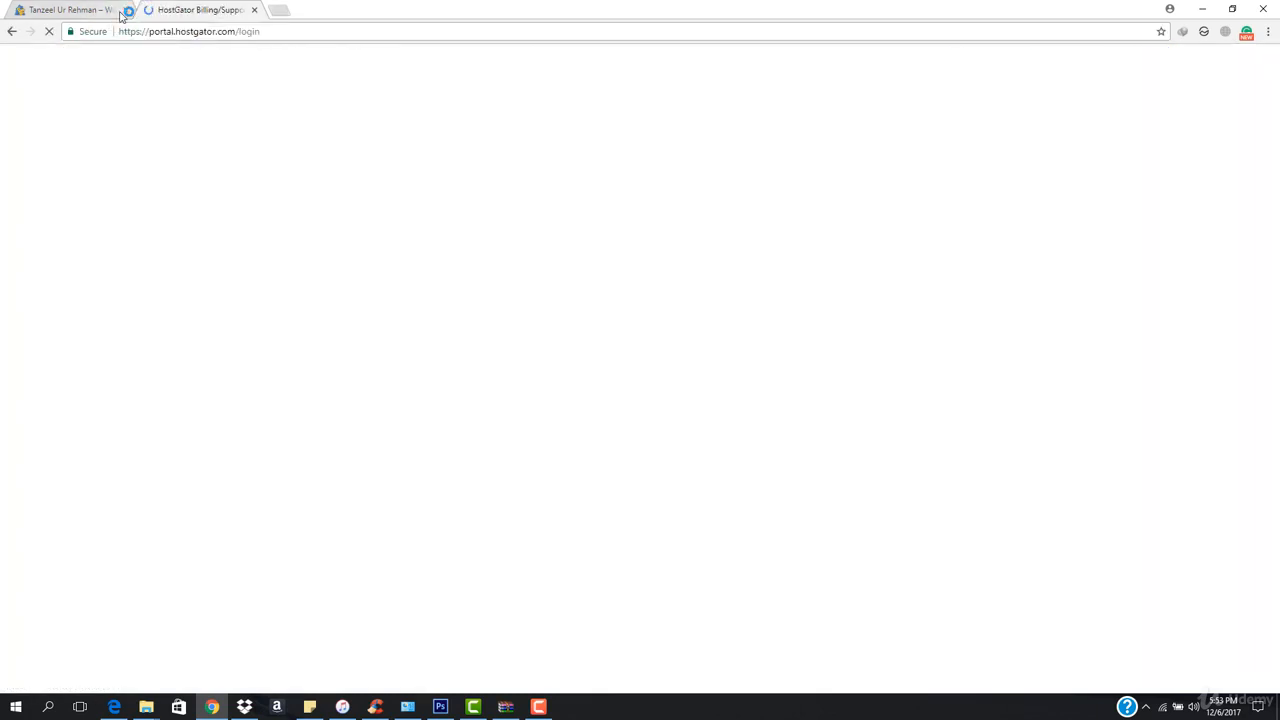
pyautogui.click(127, 10)
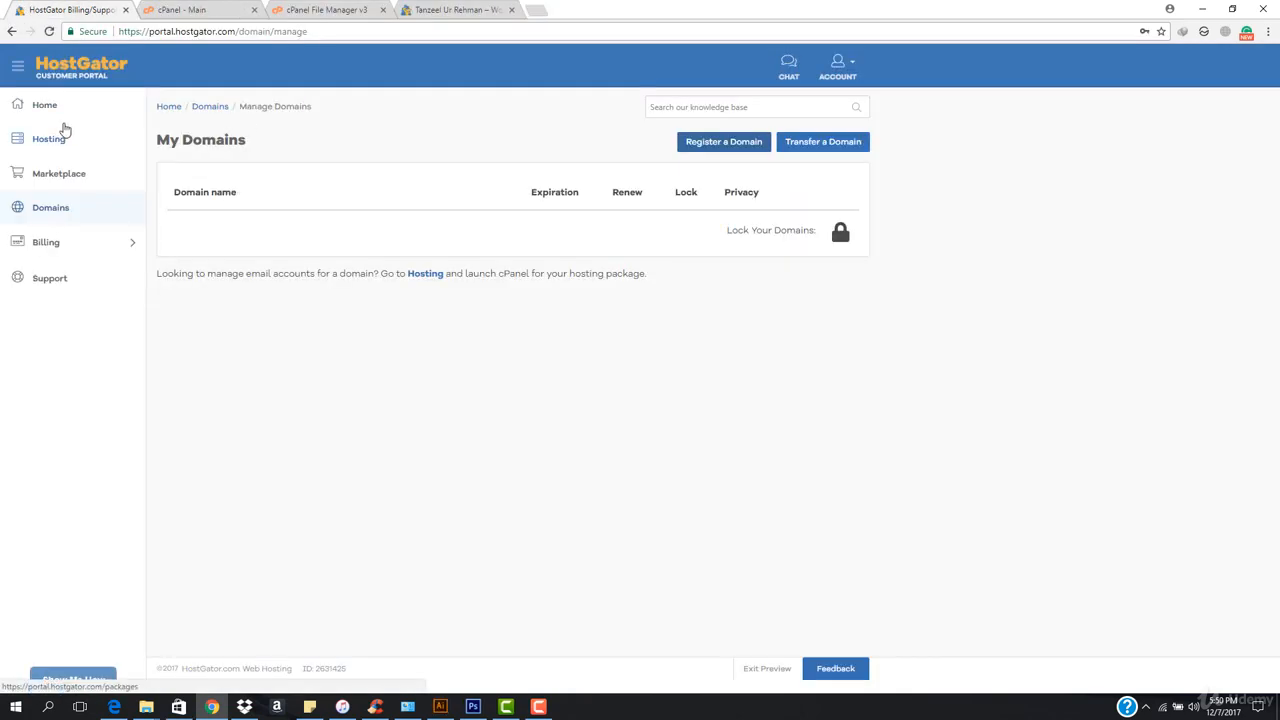
# Review the cPanel main page's tools and account information alongside the live portfolio website.
pyautogui.click(180, 10)
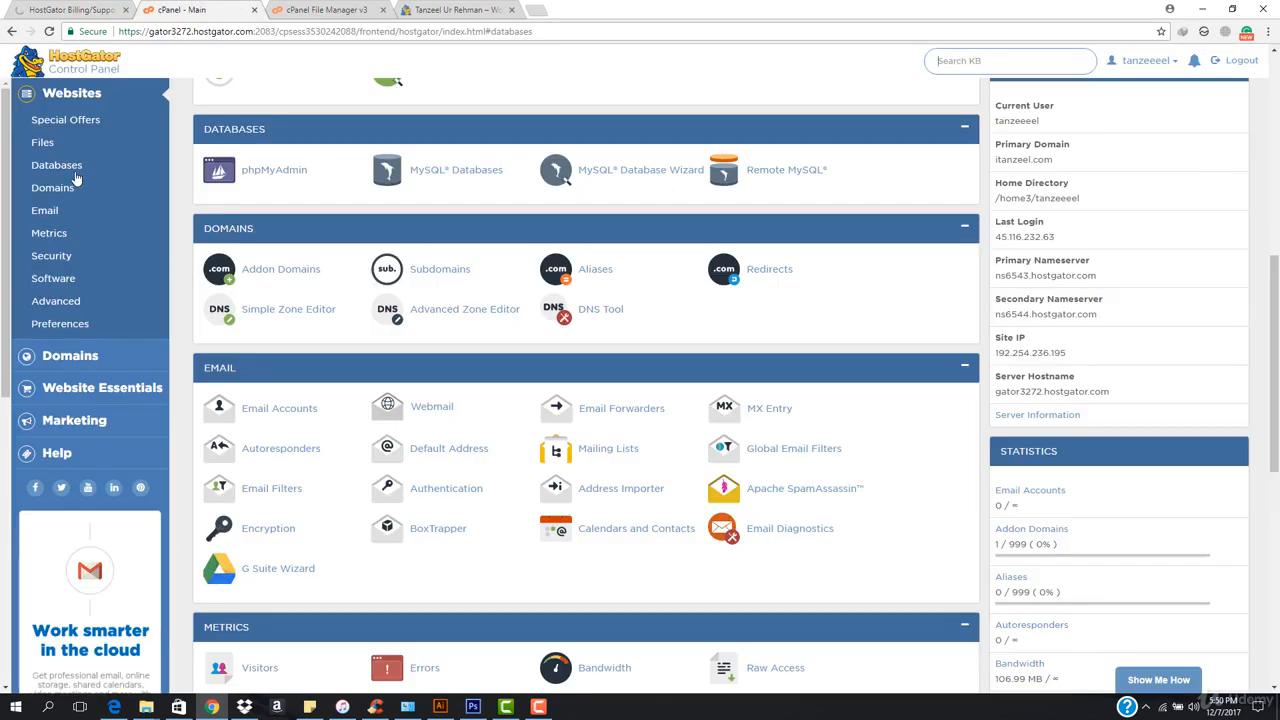
pyautogui.scroll(6, 250, 437)
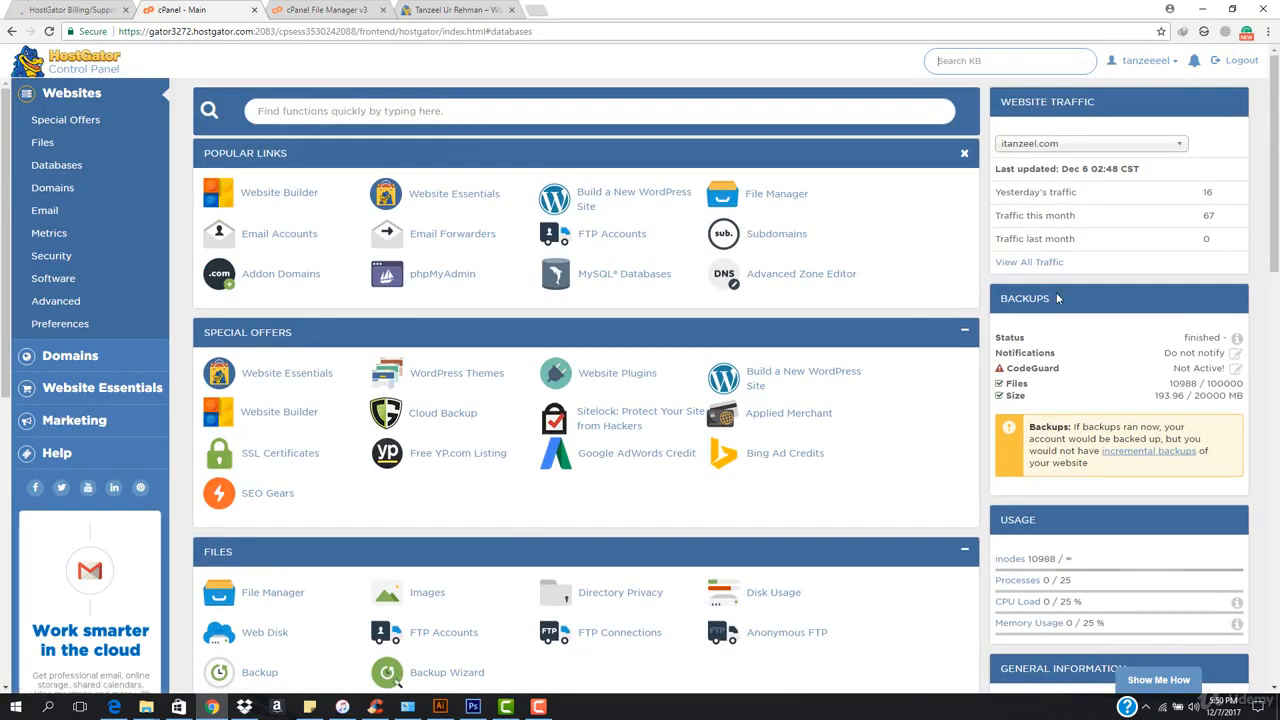
pyautogui.click(455, 10)
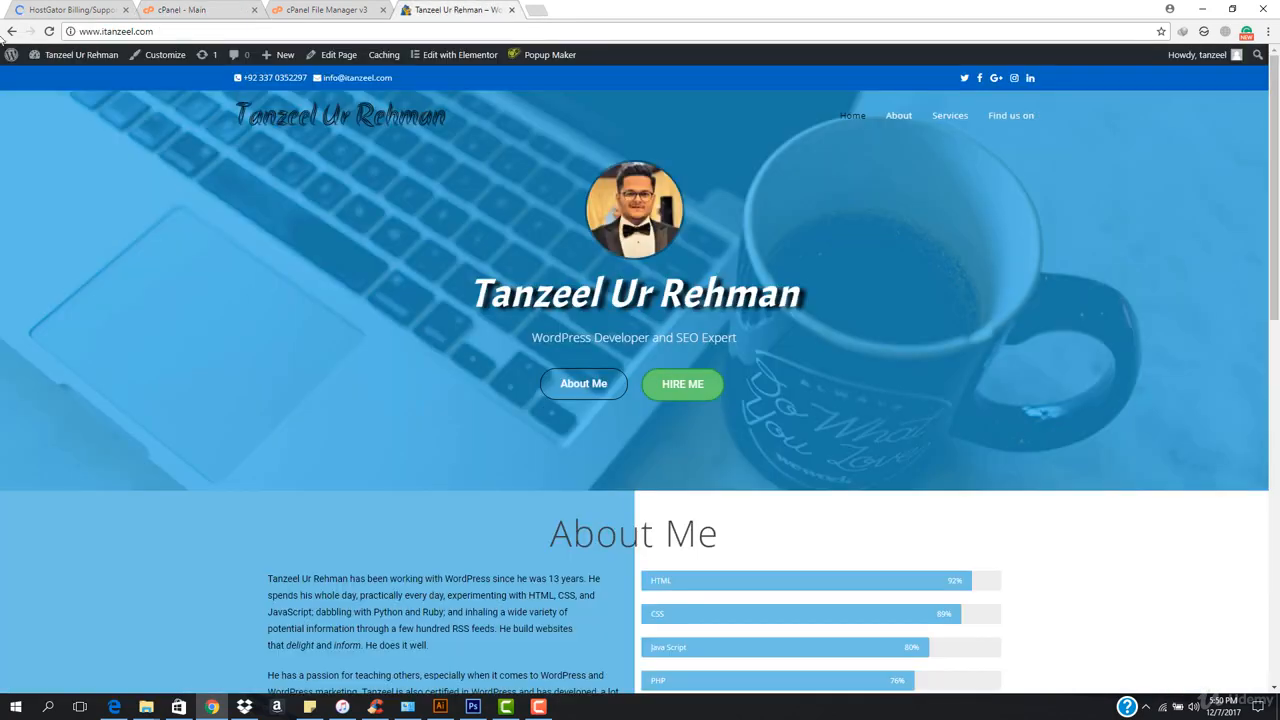
pyautogui.click(183, 9)
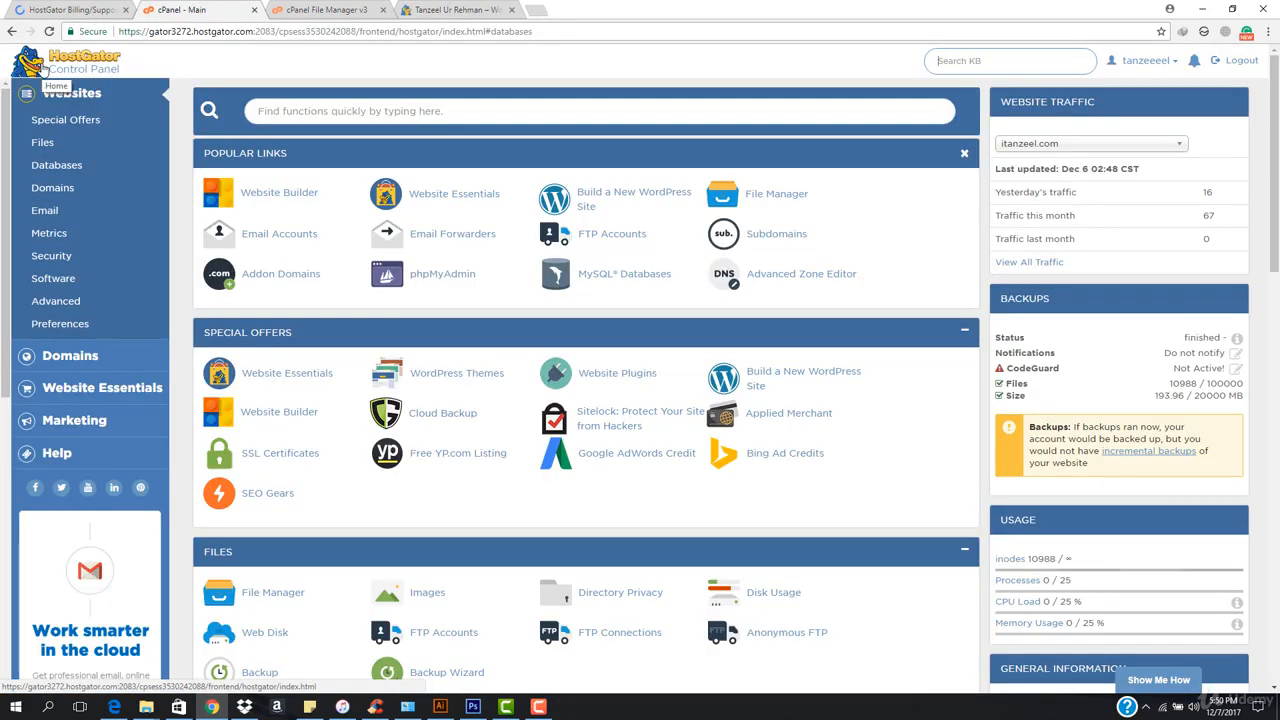
# Examine the hosting packages, their cPanel links and the quick links on the HostGator portal home page.
pyautogui.click(50, 8)
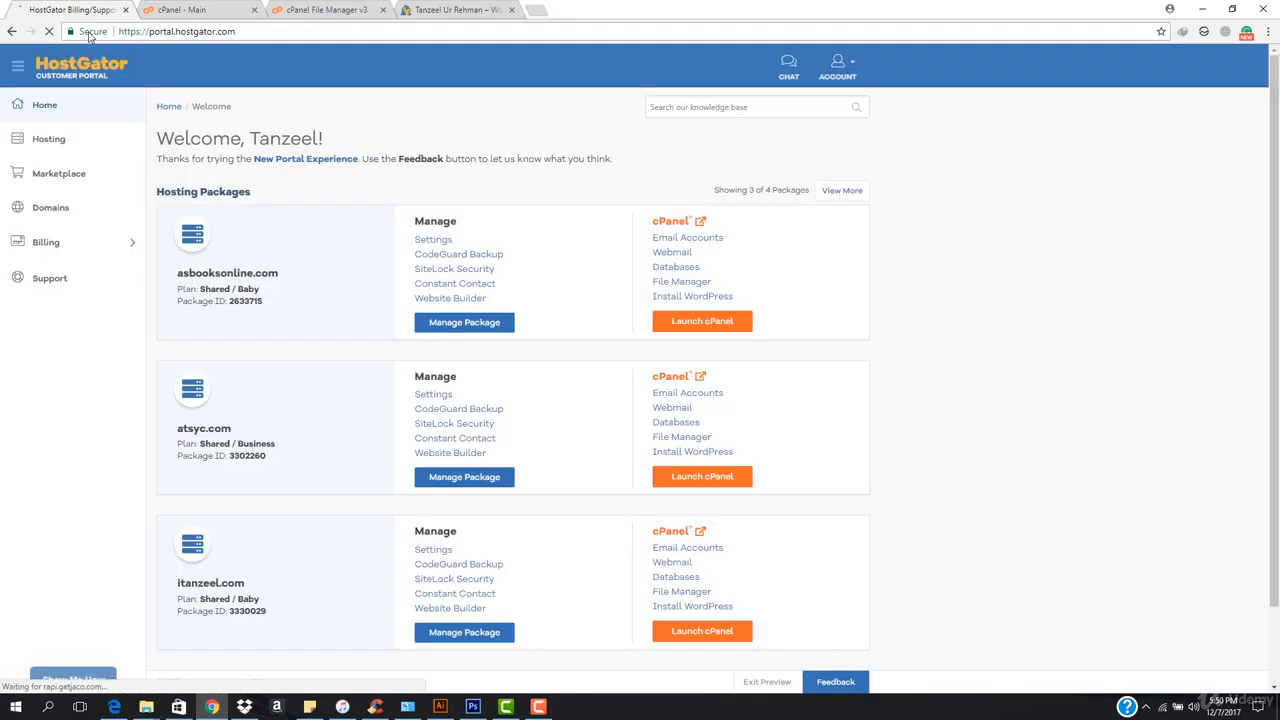
pyautogui.scroll(-2, 258, 375)
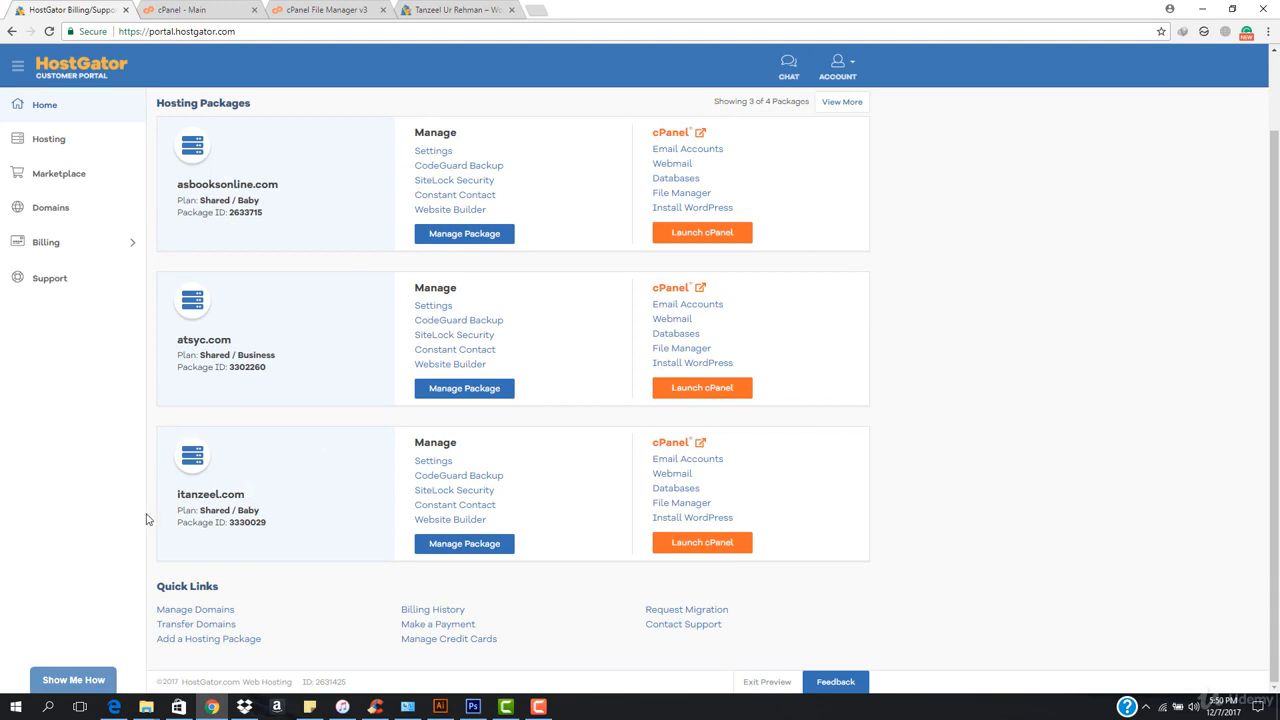
pyautogui.scroll(2, 160, 483)
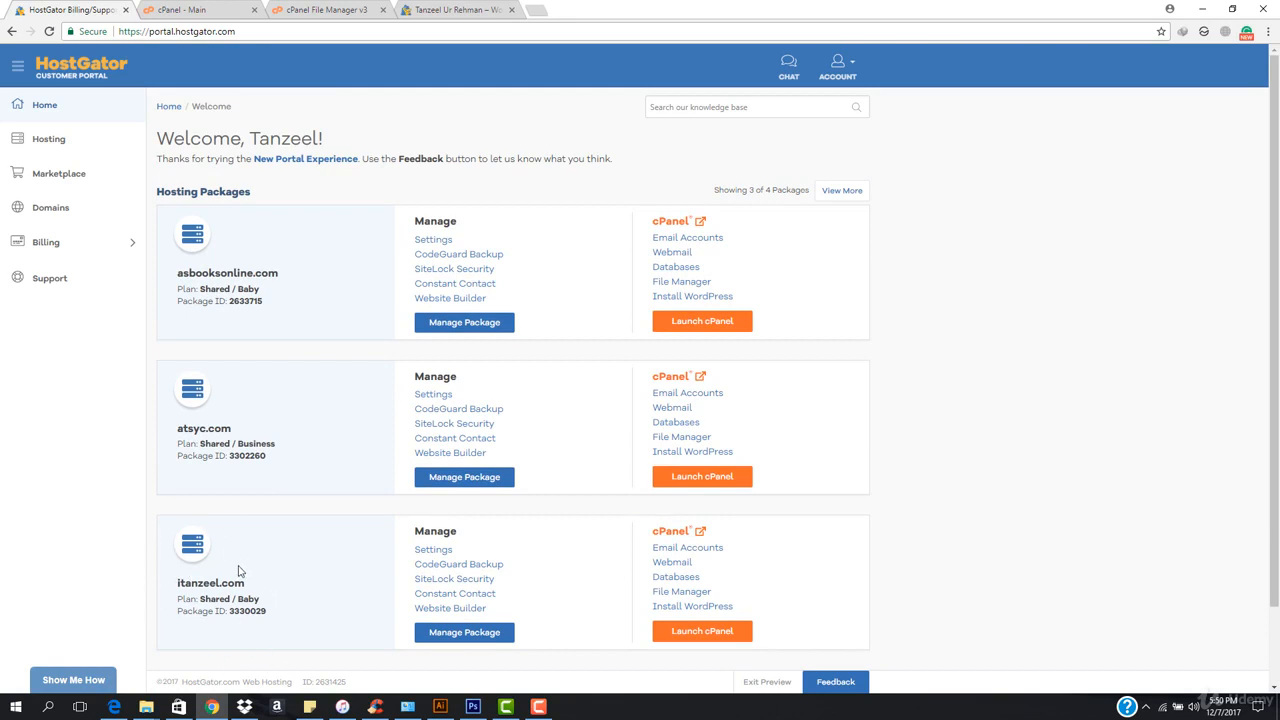
pyautogui.scroll(-2, 645, 566)
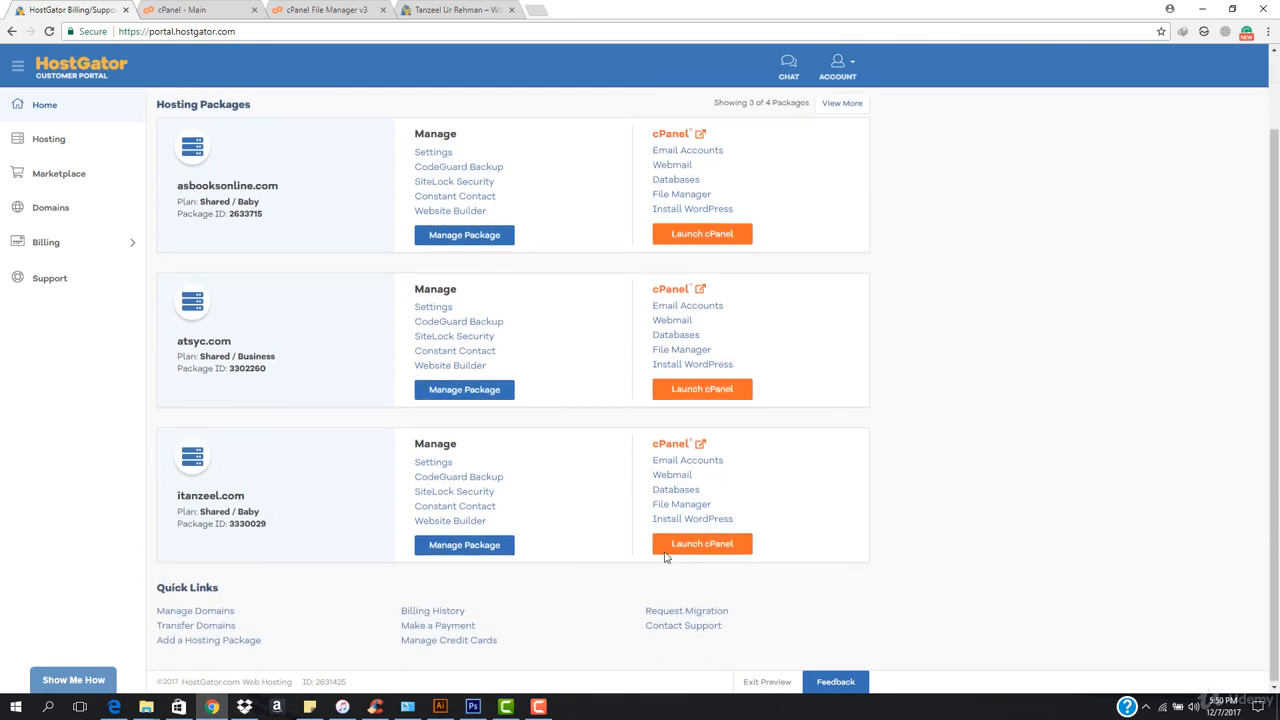
pyautogui.scroll(2, 354, 583)
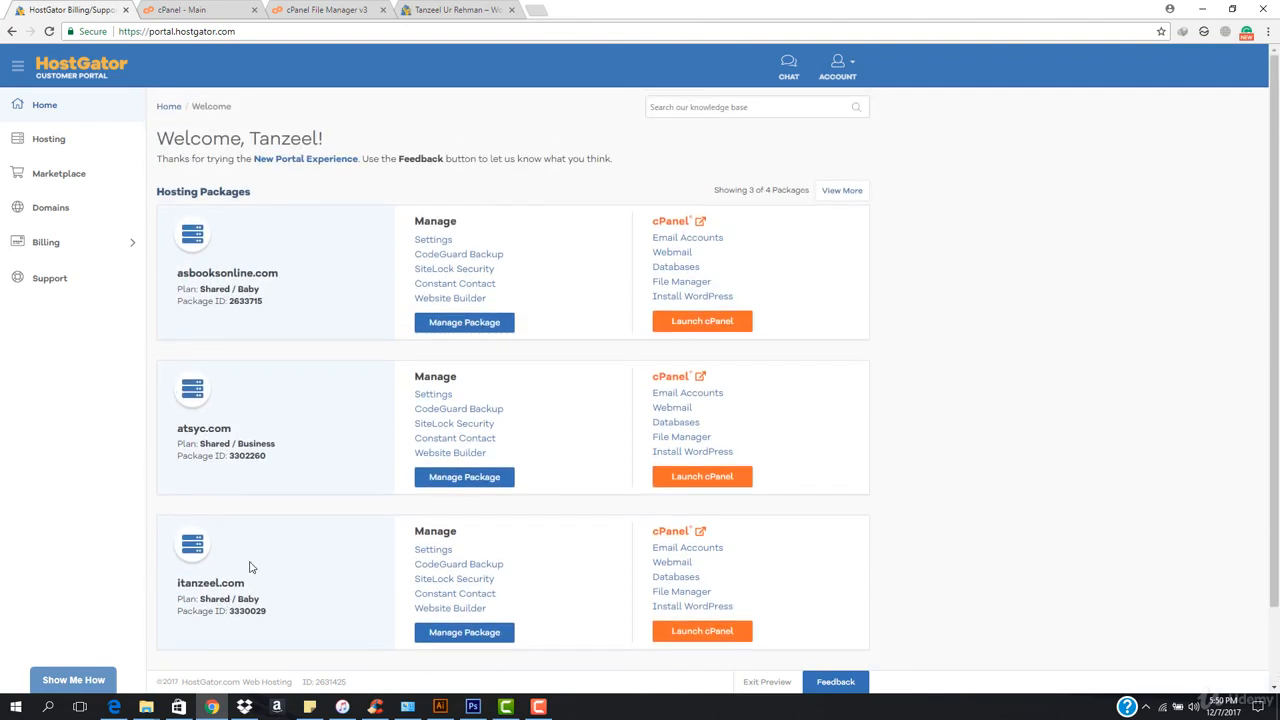
pyautogui.scroll(-2, 251, 569)
pyautogui.scroll(2, 274, 551)
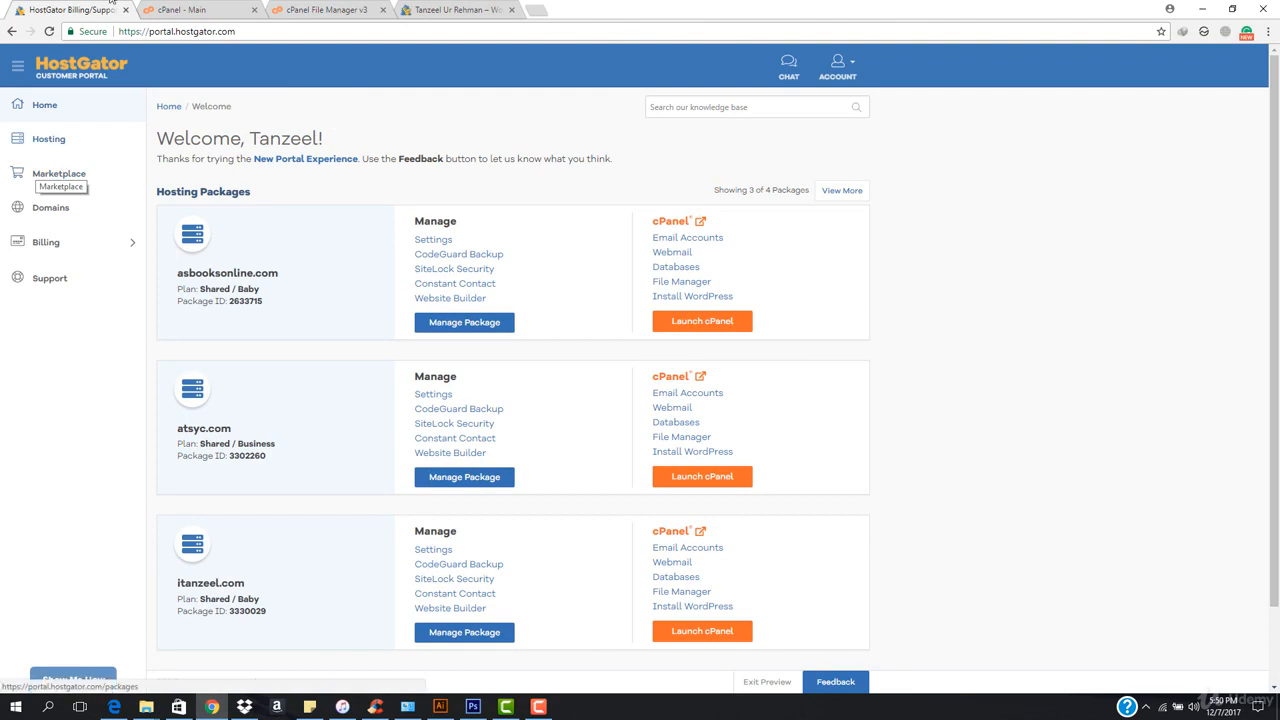
# Revisit the live website and the portal's hosting packages, and open the portal's Manage Domains page.
pyautogui.click(430, 9)
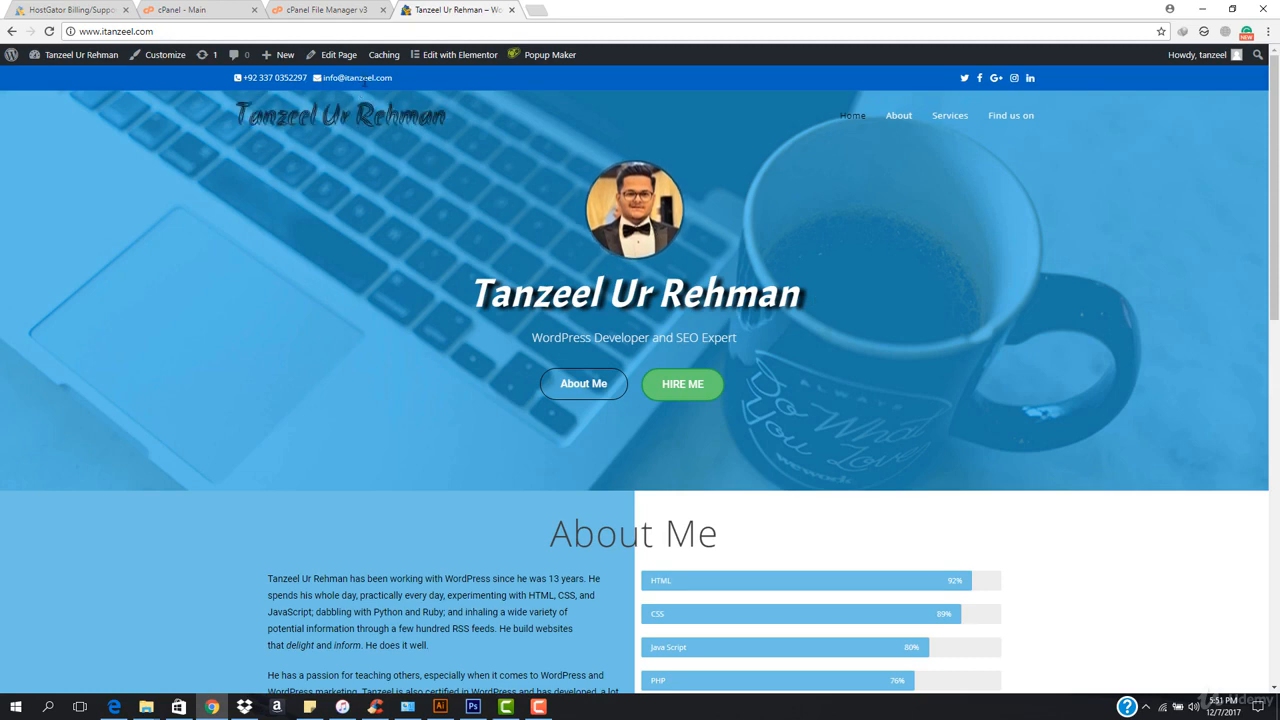
pyautogui.click(77, 6)
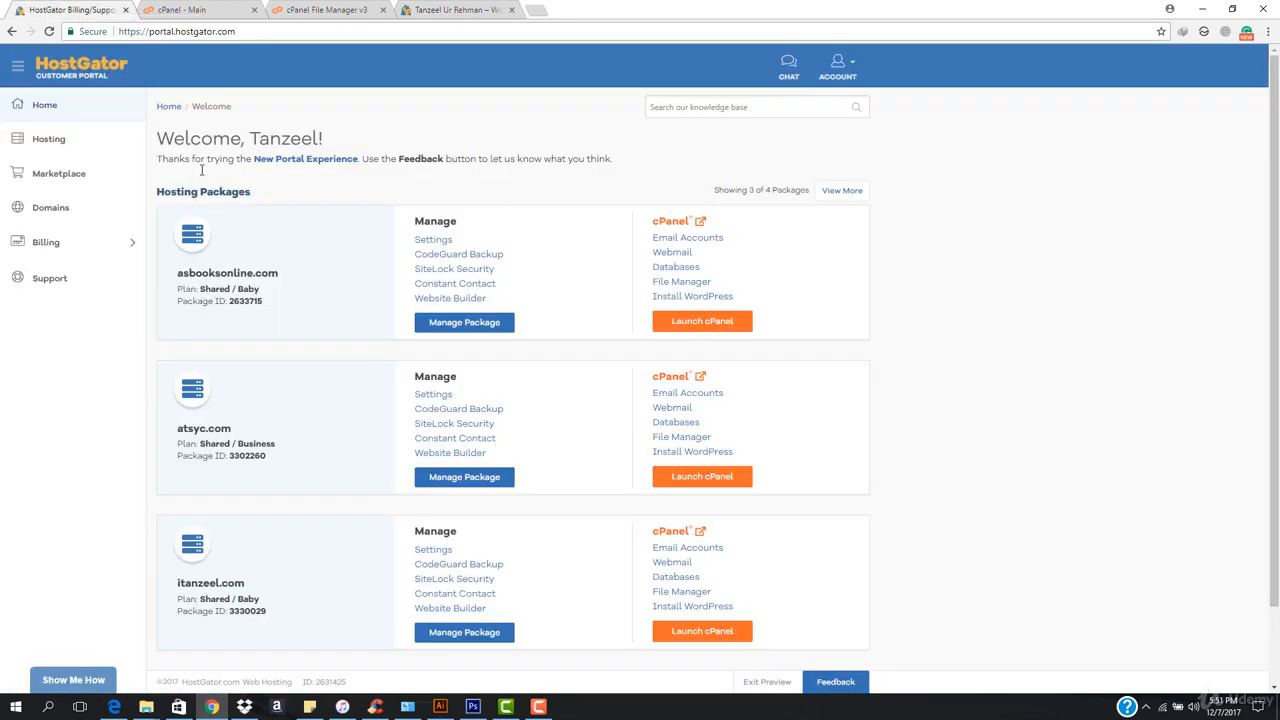
pyautogui.scroll(-2, 265, 440)
pyautogui.scroll(2, 200, 440)
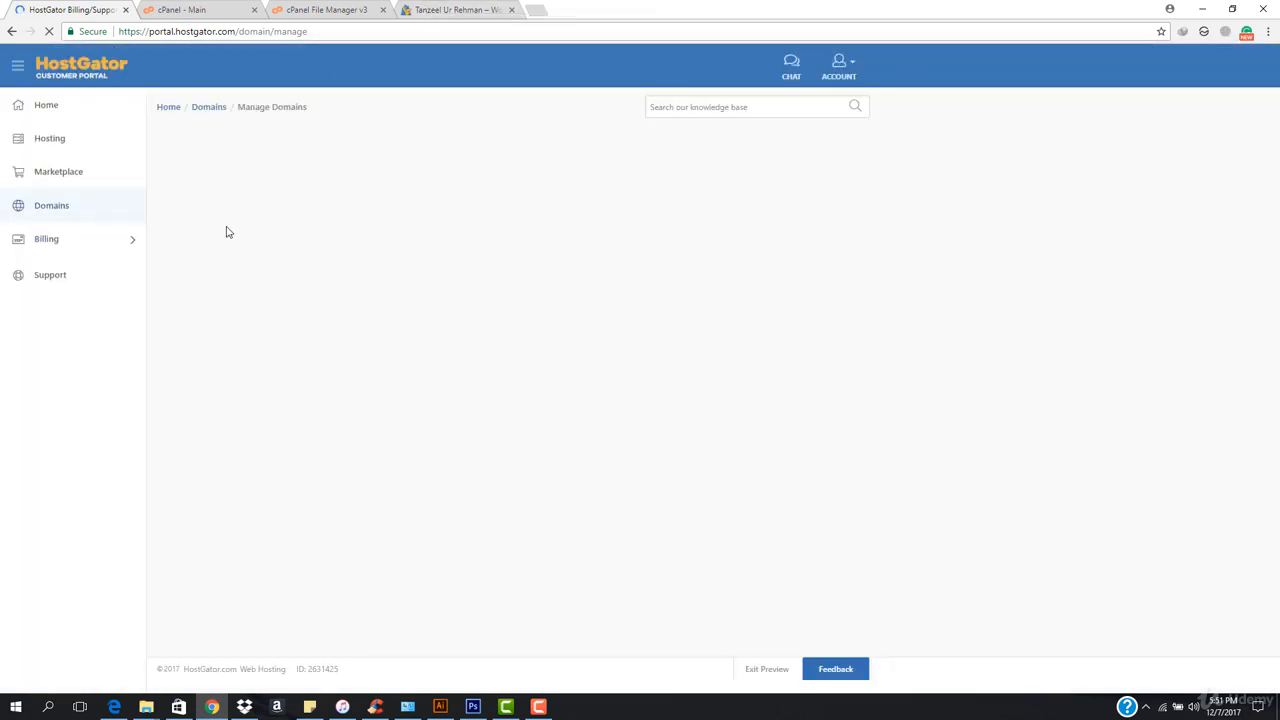
# Look over the cPanel main page, the live website and the portal's Manage Domains page in turn.
pyautogui.click(197, 9)
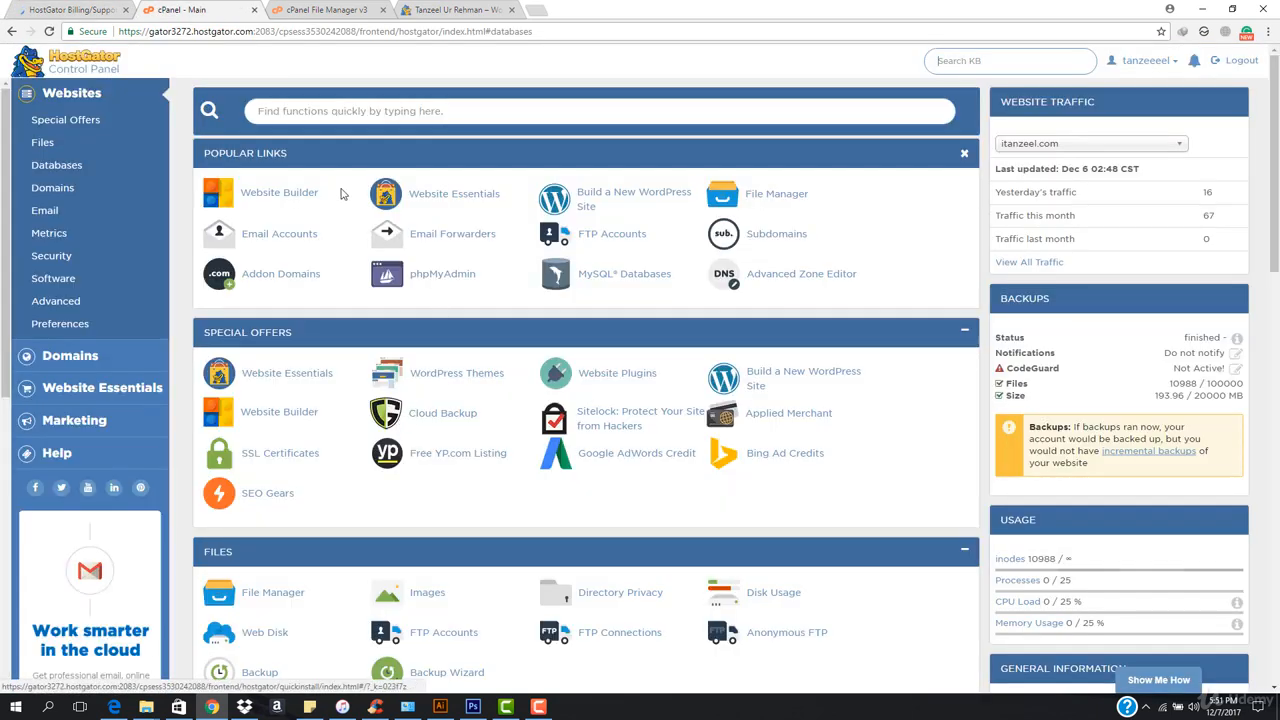
pyautogui.click(458, 9)
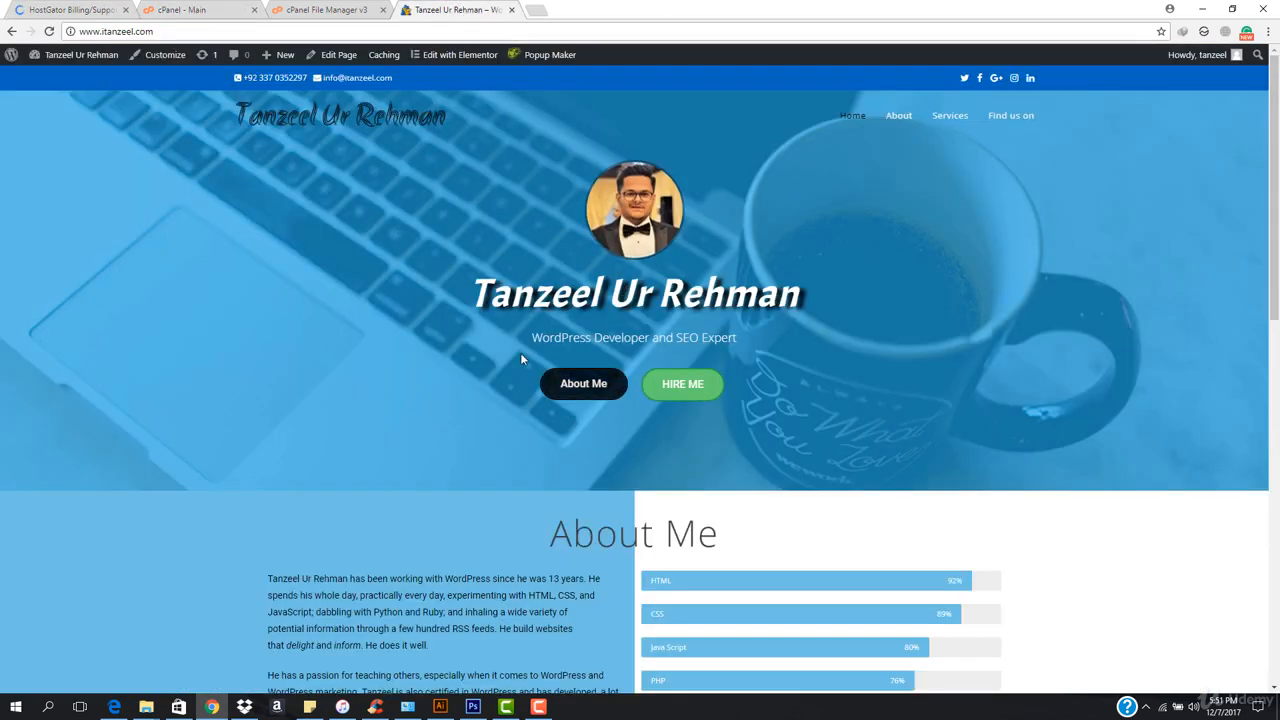
pyautogui.click(62, 9)
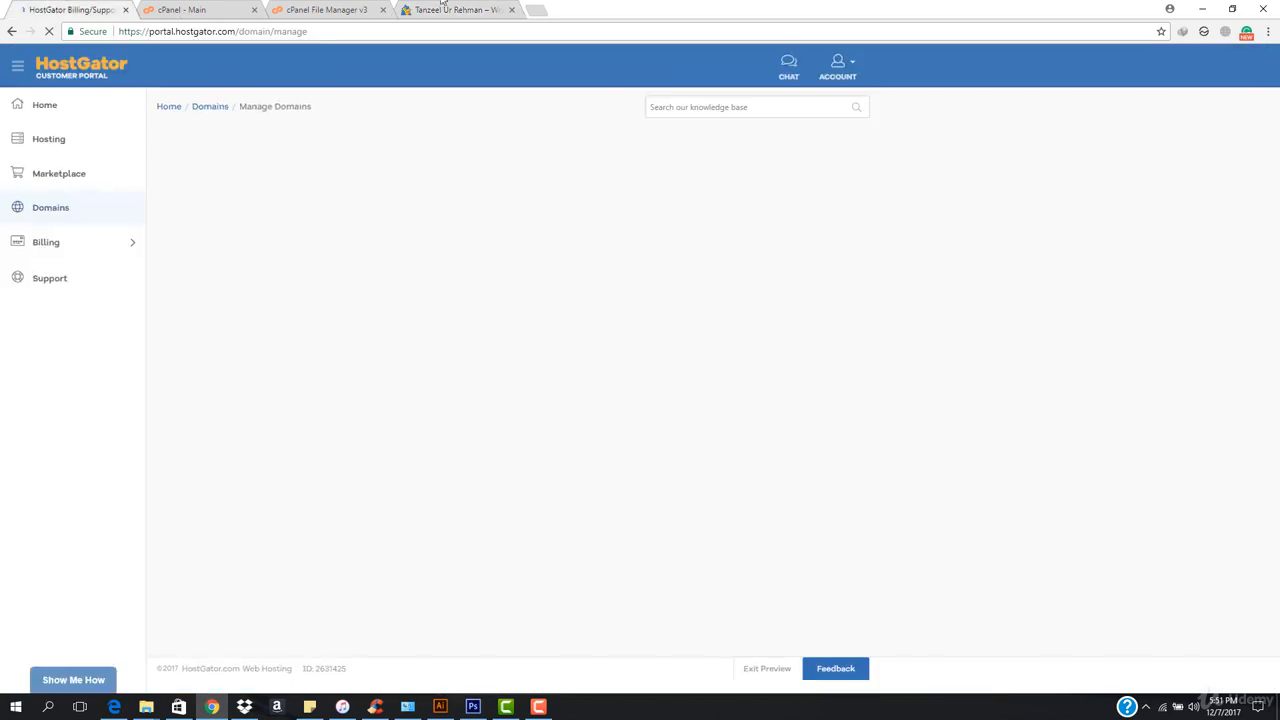
pyautogui.click(478, 9)
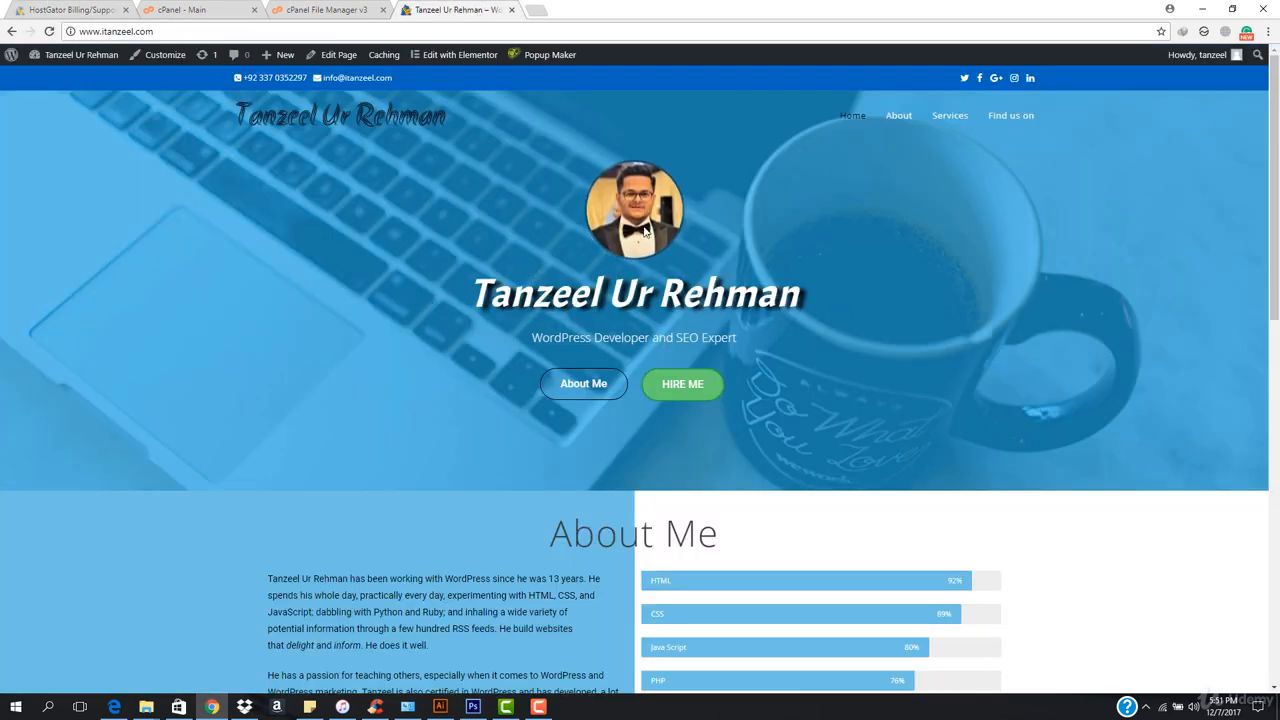
pyautogui.click(318, 9)
# Open cPanel's Subdomains tool in a separate browser tab and view its subdomain creation form.
pyautogui.click(212, 8)
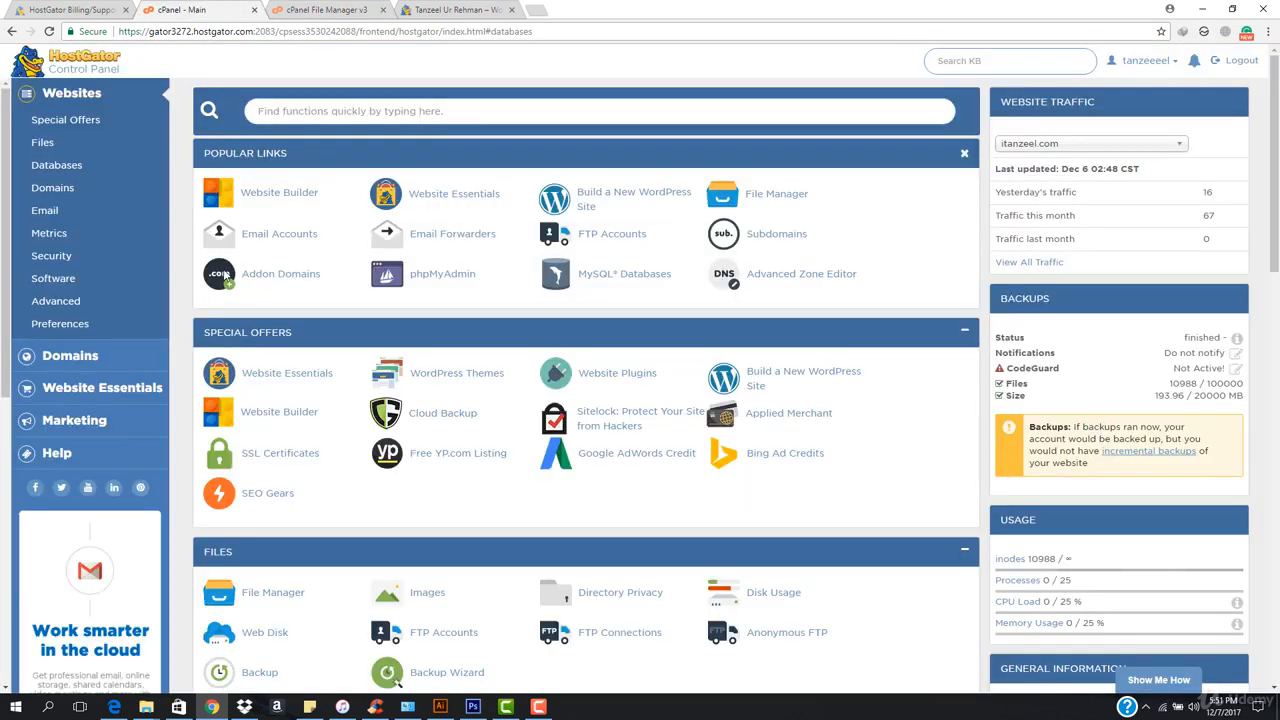
pyautogui.scroll(-3, 288, 455)
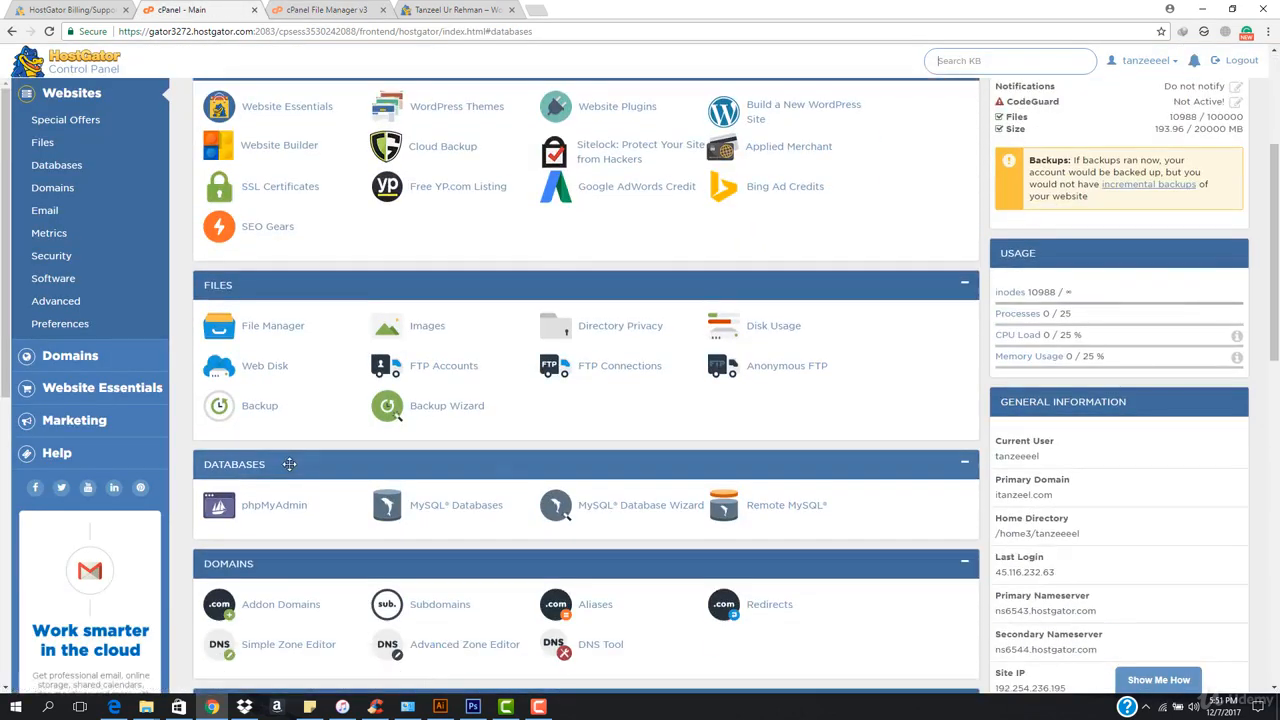
pyautogui.scroll(-2, 300, 475)
pyautogui.rightClick(430, 471)
pyautogui.click(480, 477)
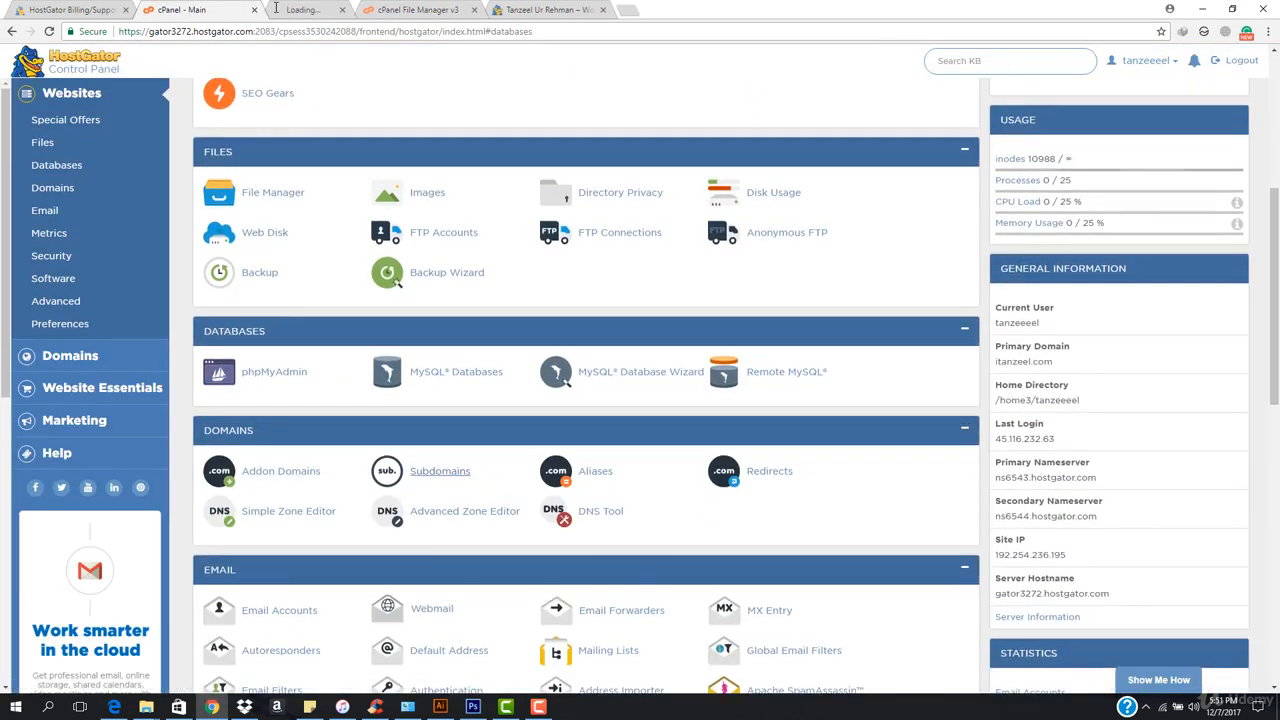
pyautogui.click(275, 8)
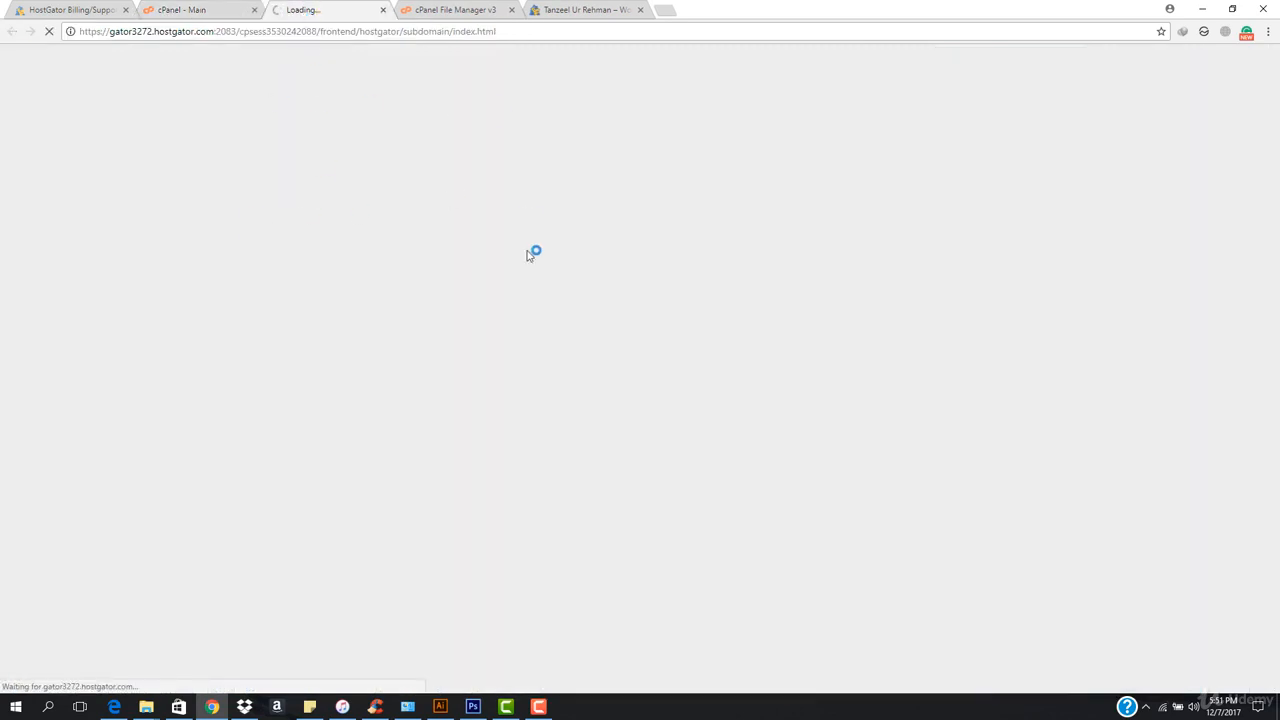
pyautogui.click(620, 9)
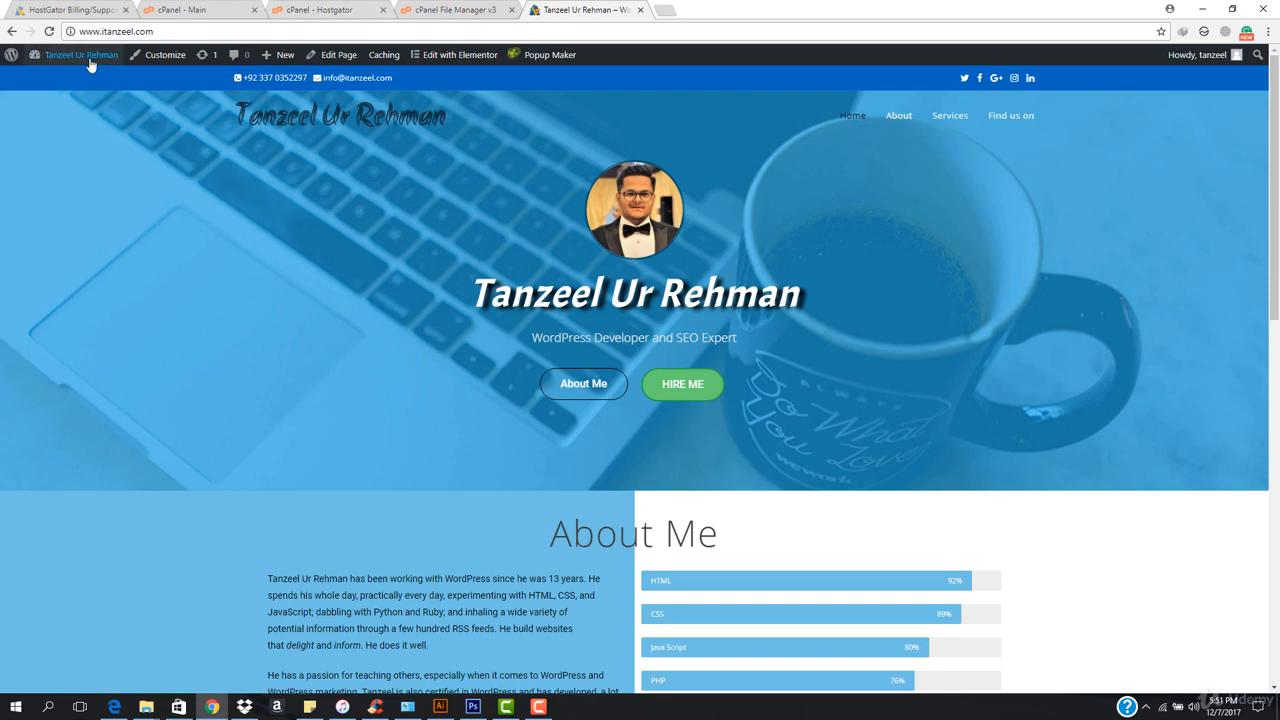
pyautogui.click(305, 10)
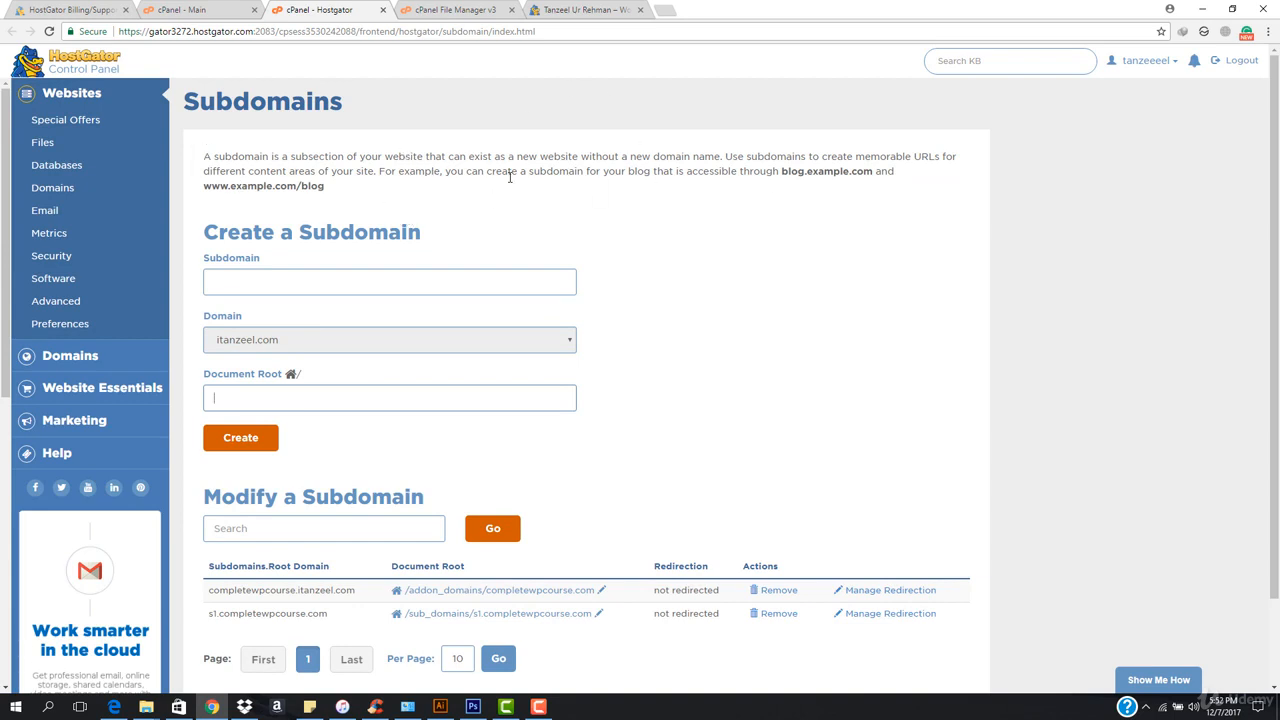
# Open the Register a Domain page from the portal's Manage Domains page in a new tab and view its domain search form.
pyautogui.click(45, 9)
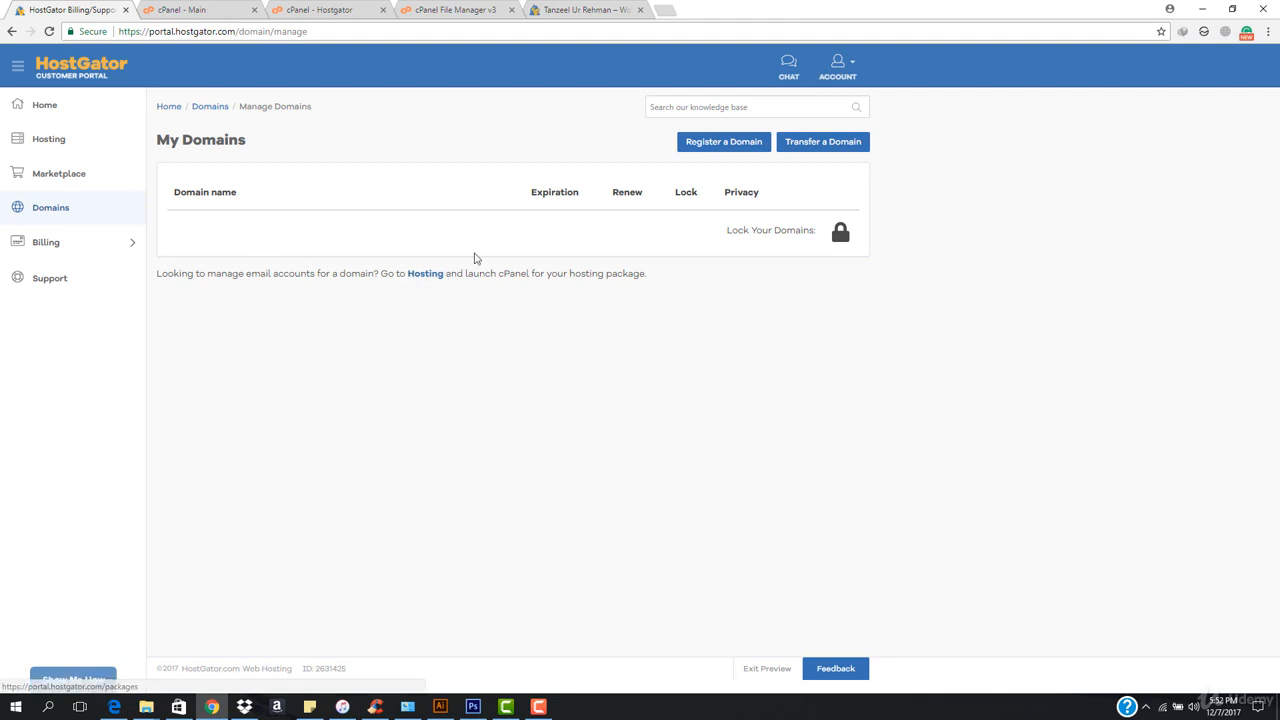
pyautogui.click(695, 152)
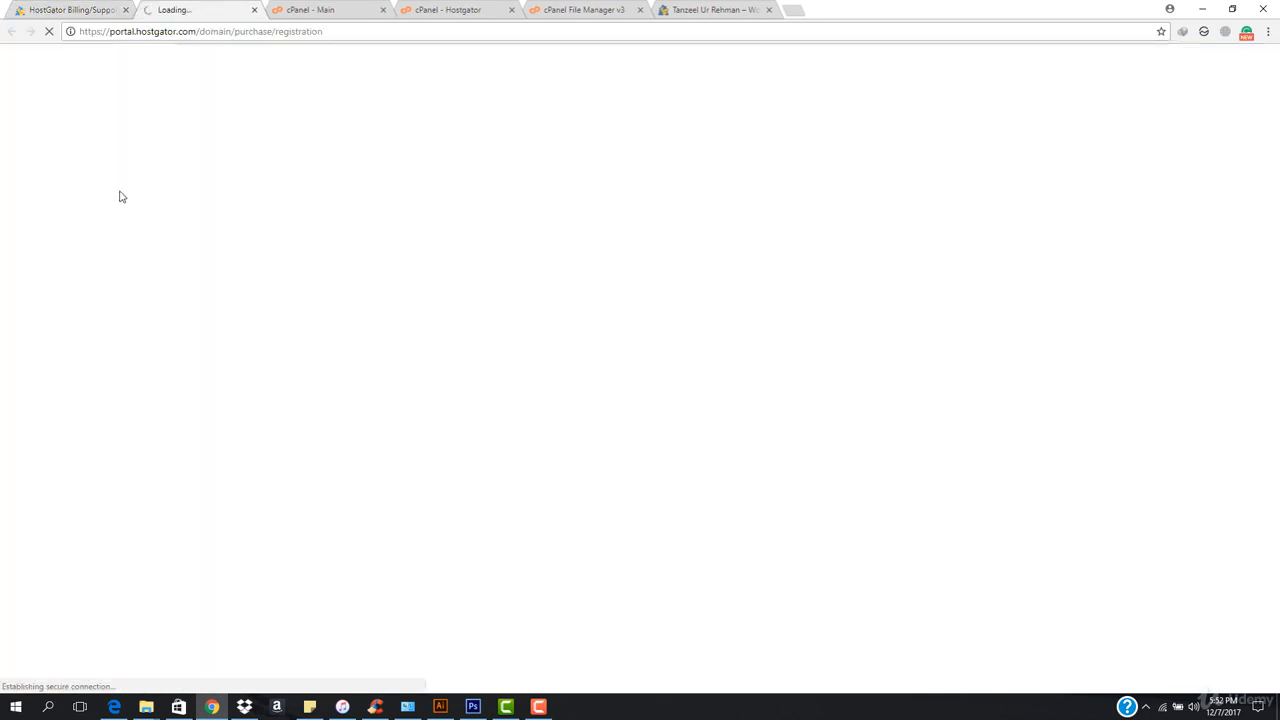
pyautogui.click(46, 5)
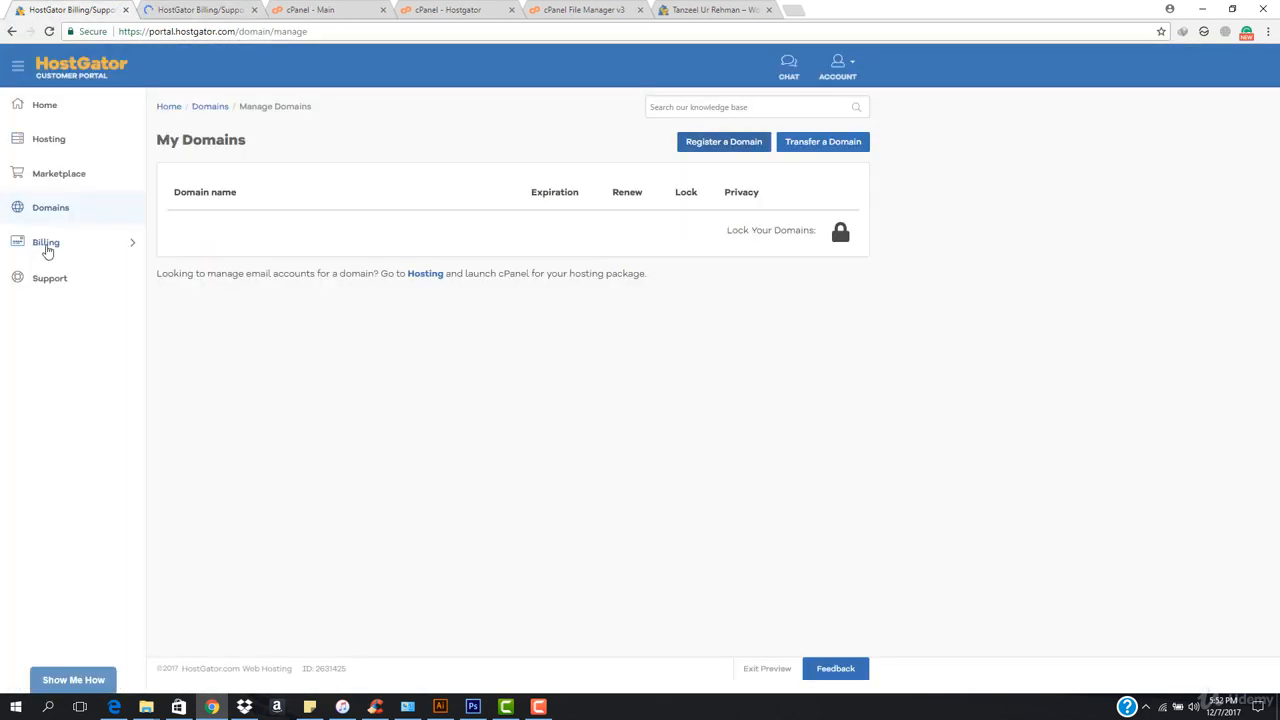
pyautogui.click(176, 9)
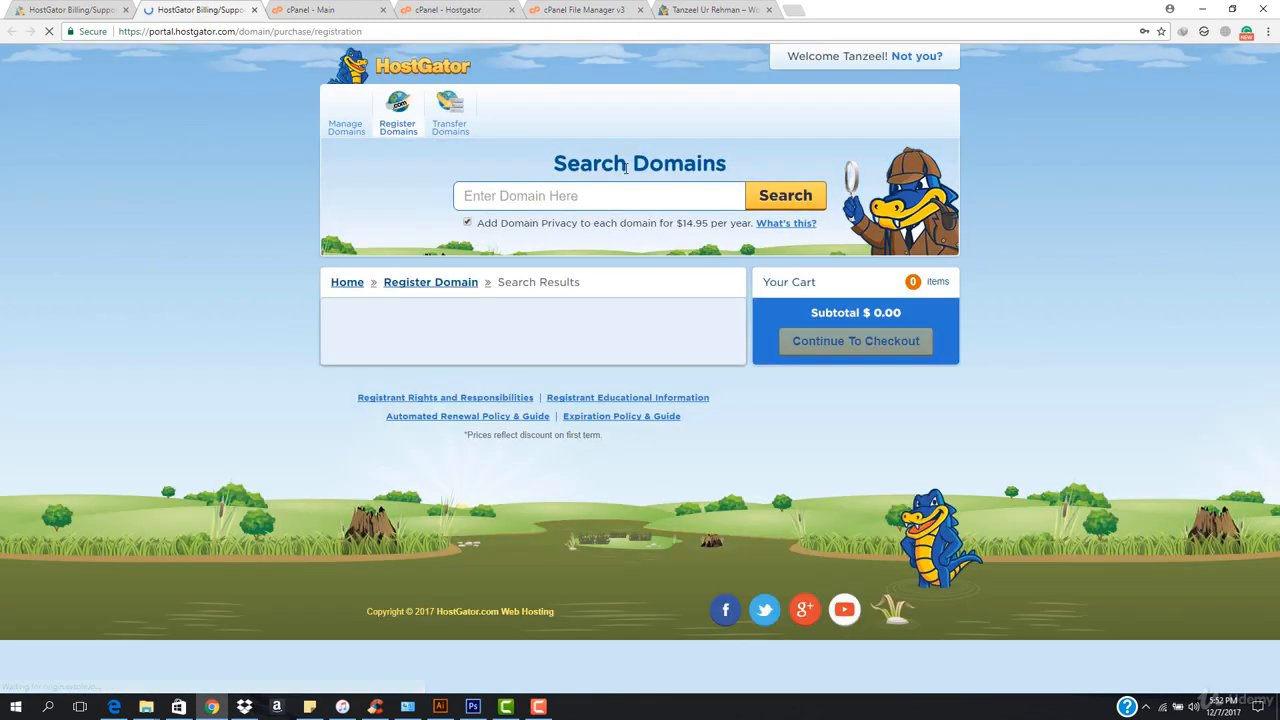
# Turn off the domain privacy add-on, search for the domain createawp.com and look through the results.
pyautogui.click(467, 224)
pyautogui.write('createawp')
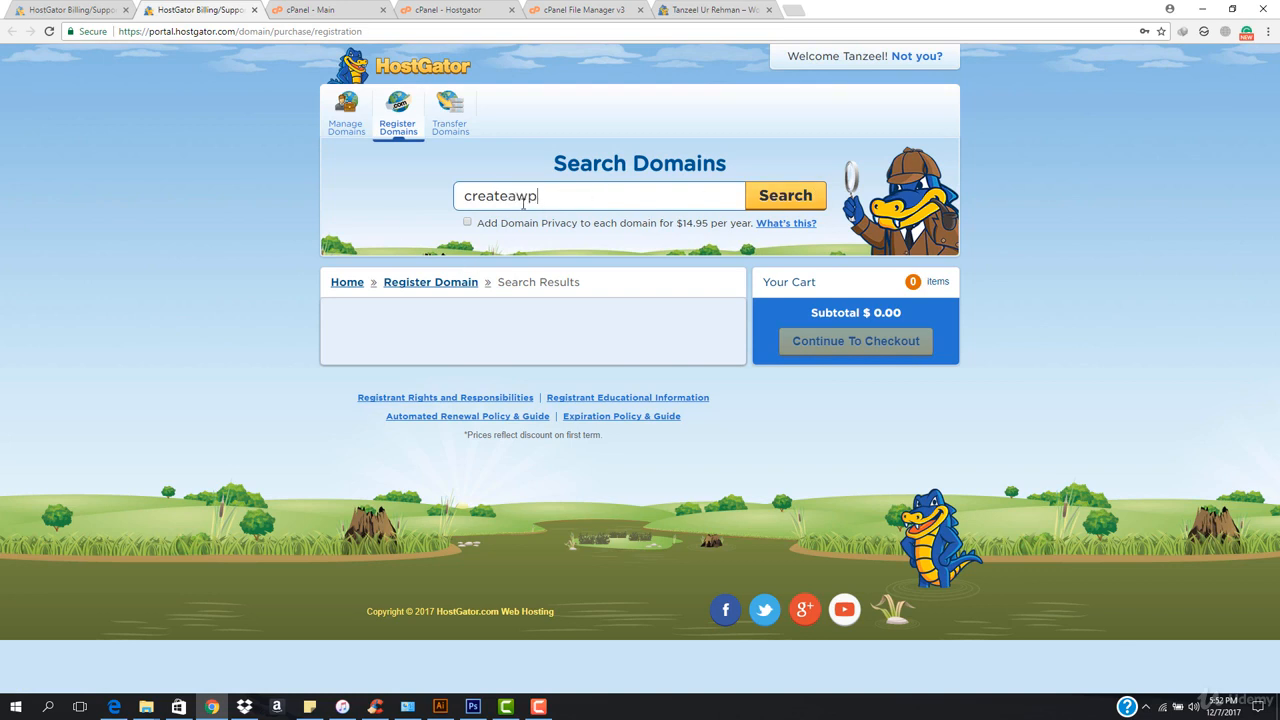
pyautogui.click(773, 205)
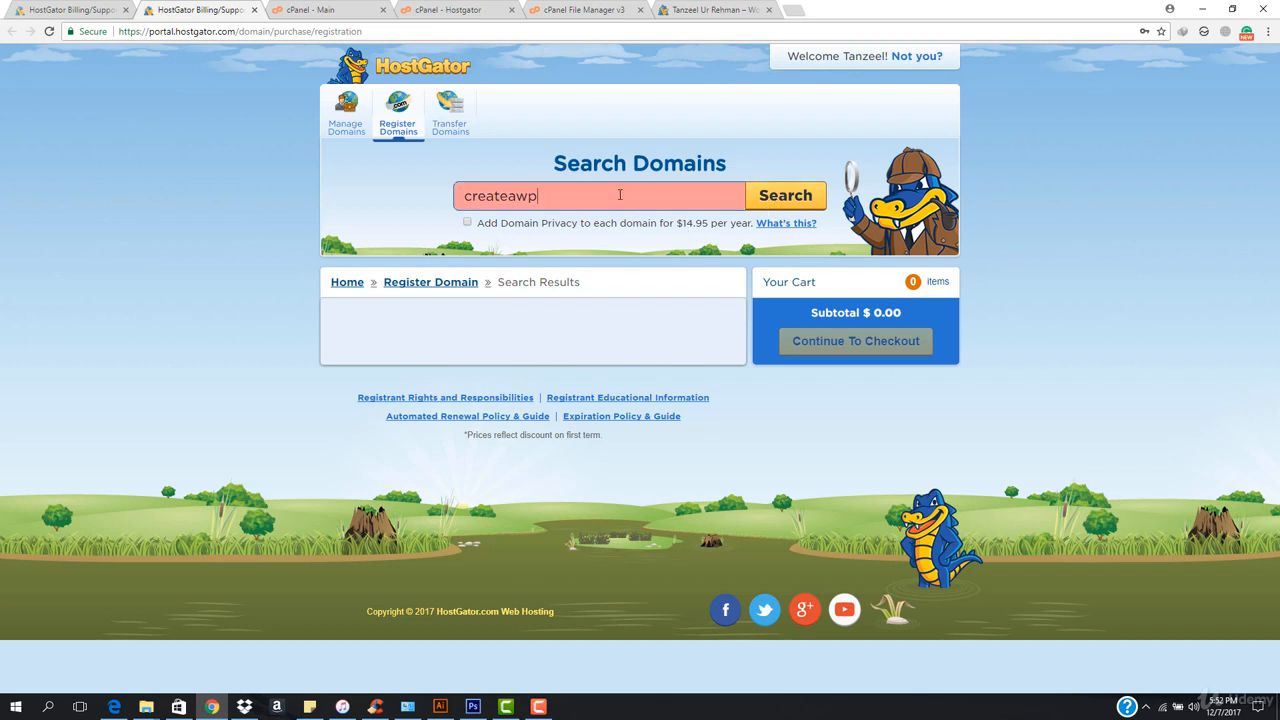
pyautogui.write('.com')
pyautogui.click(792, 199)
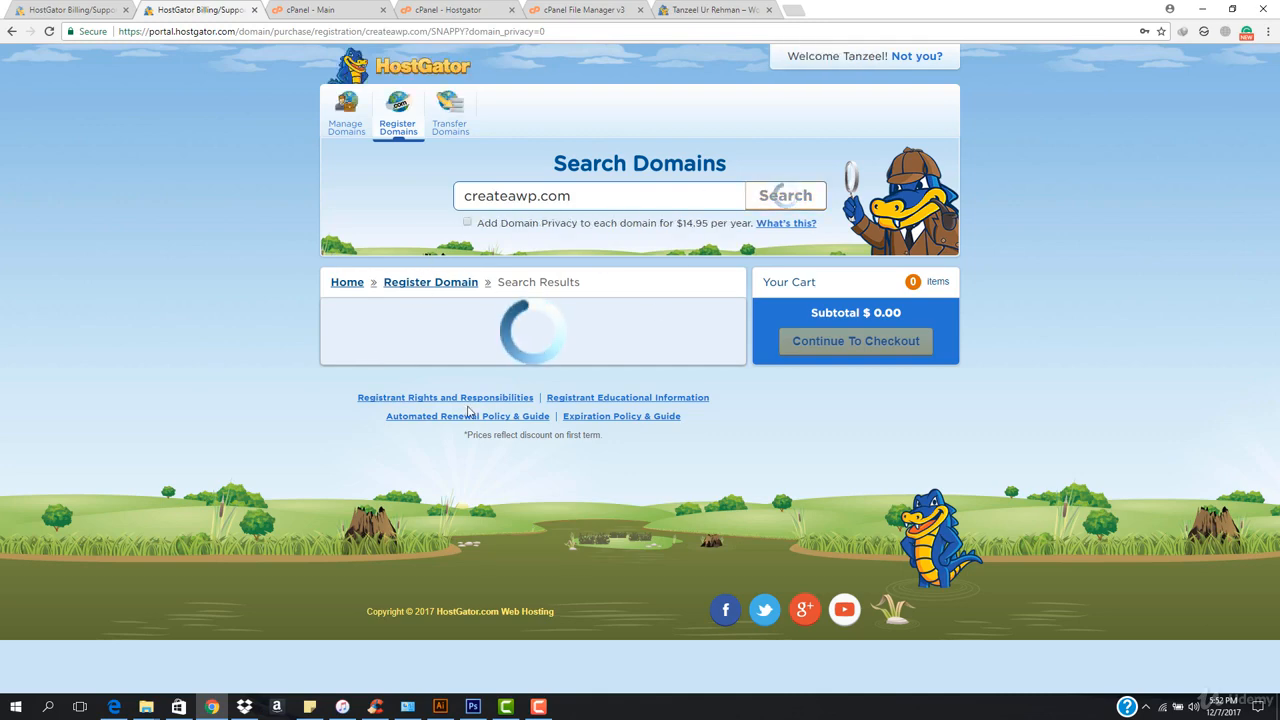
pyautogui.scroll(-1, 560, 340)
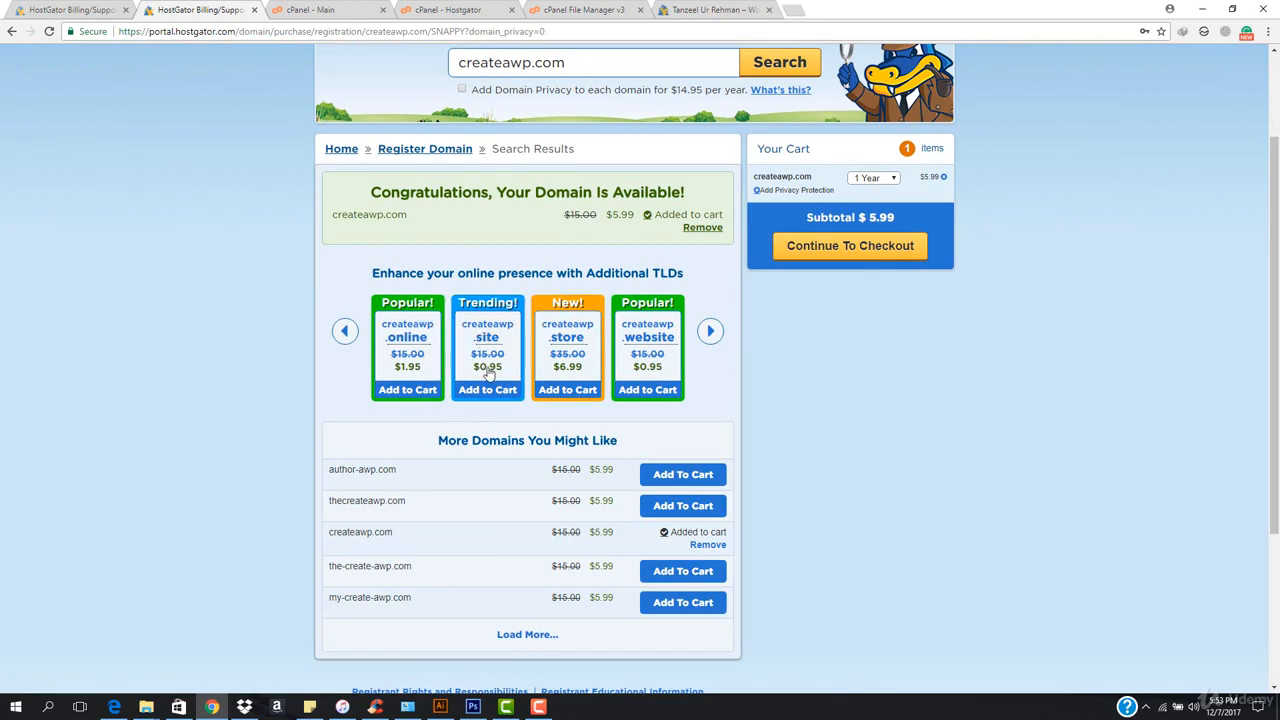
# Add createawp.site to the cart and remove createawp.com from it.
pyautogui.click(345, 334)
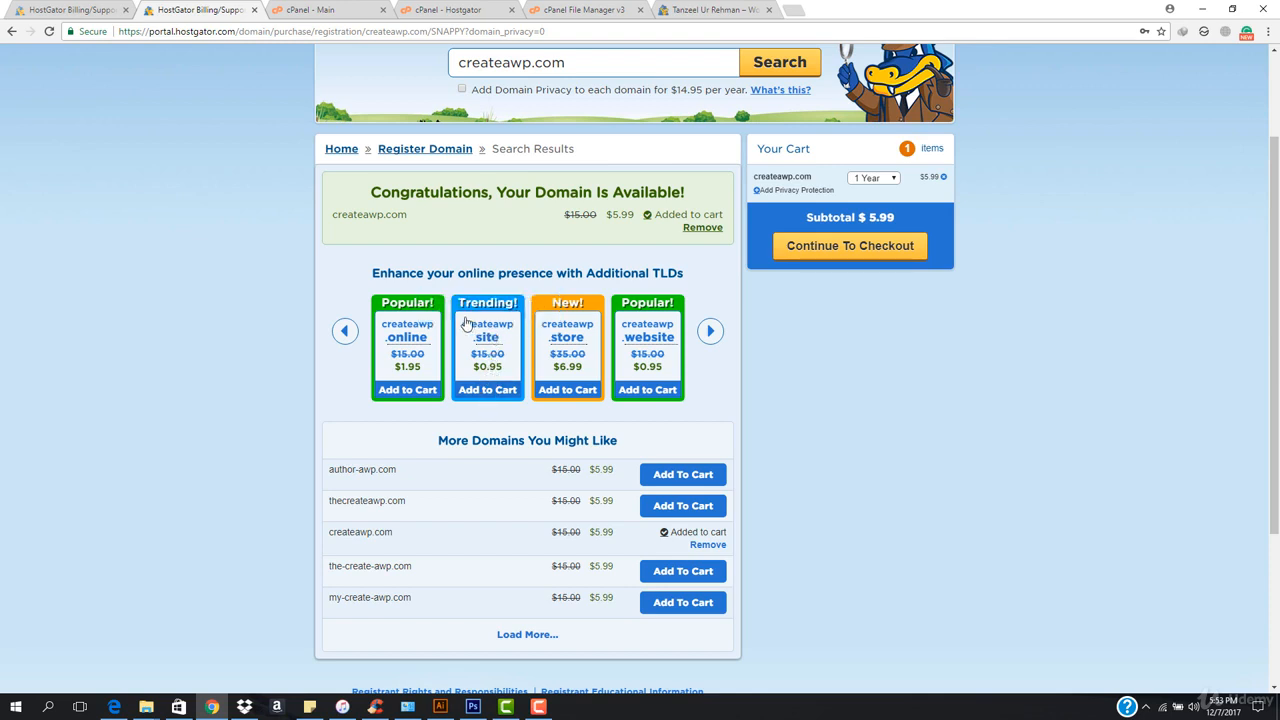
pyautogui.click(489, 391)
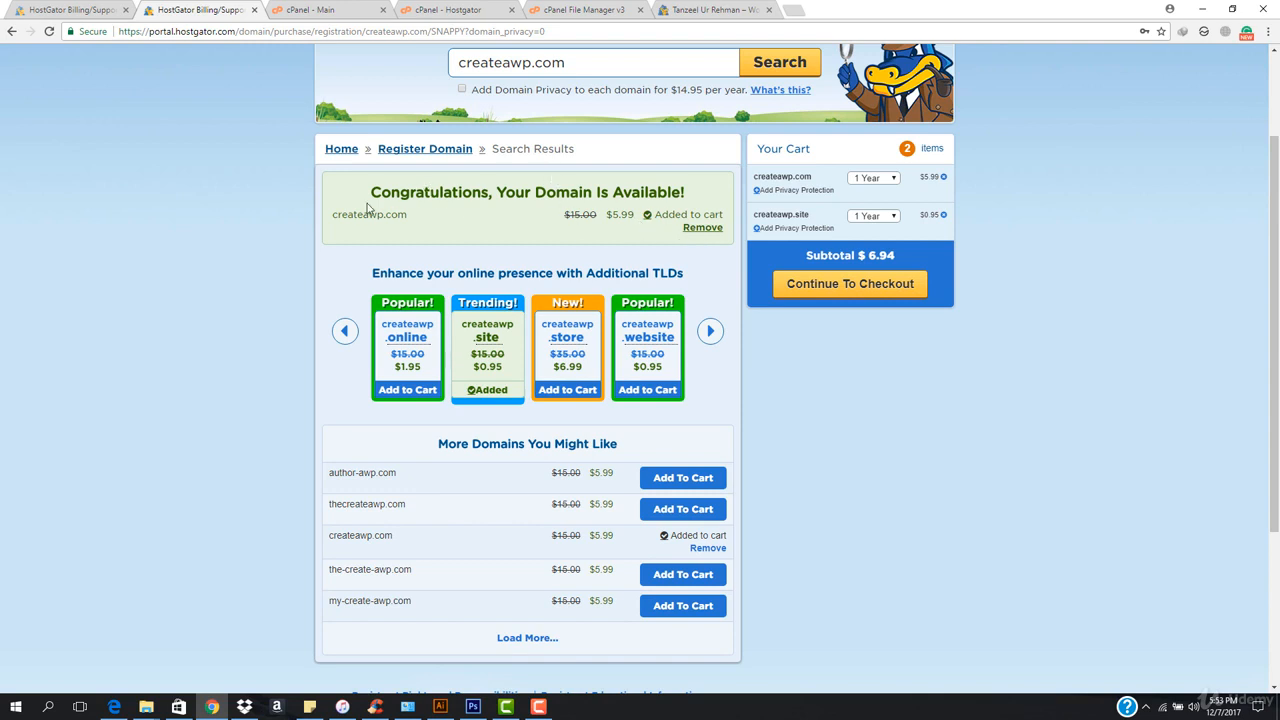
pyautogui.moveTo(333, 219); pyautogui.dragTo(430, 225)
pyautogui.click(325, 236)
pyautogui.click(942, 177)
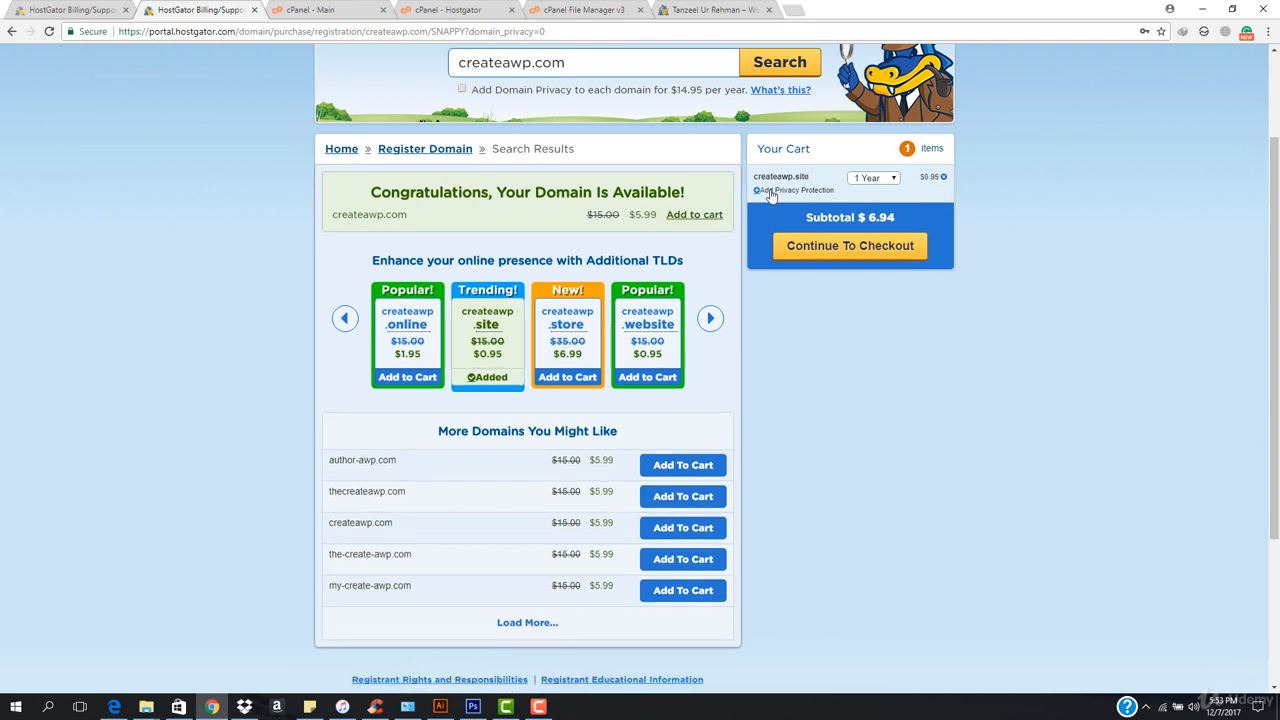
# Proceed to checkout, load the customer portal's home page in the other browser tab and return to the checkout.
pyautogui.click(845, 246)
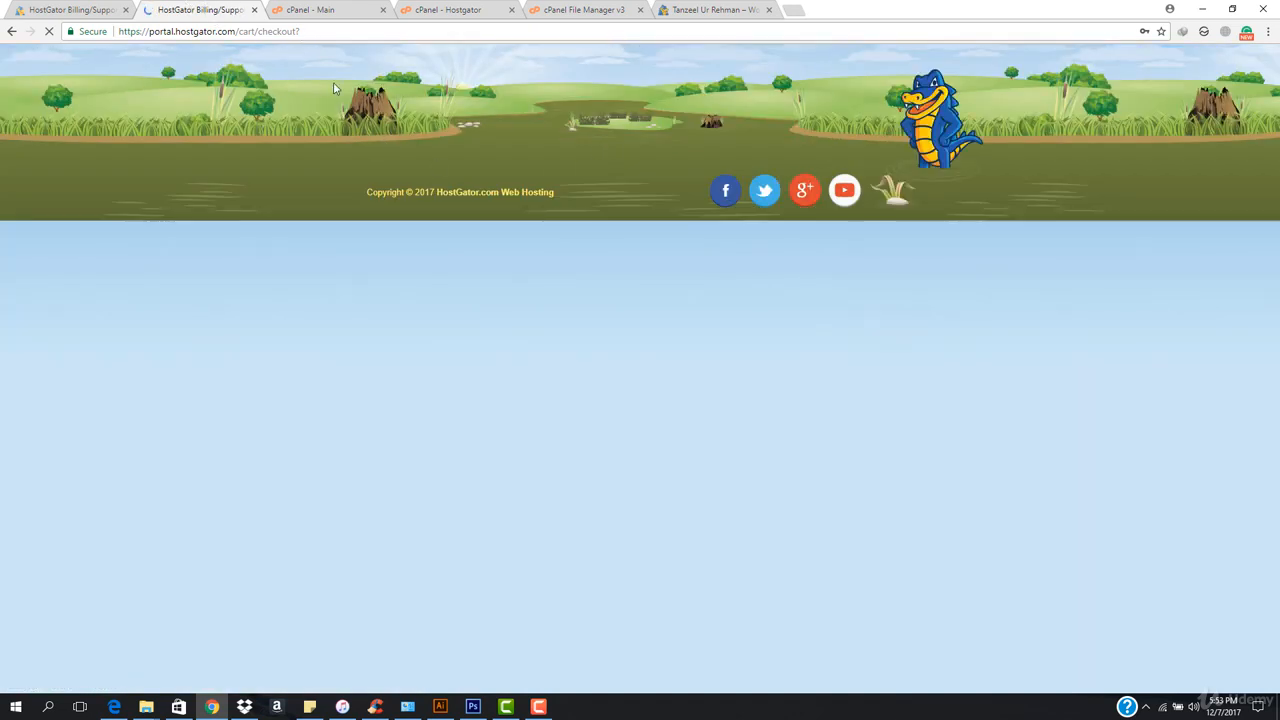
pyautogui.click(42, 9)
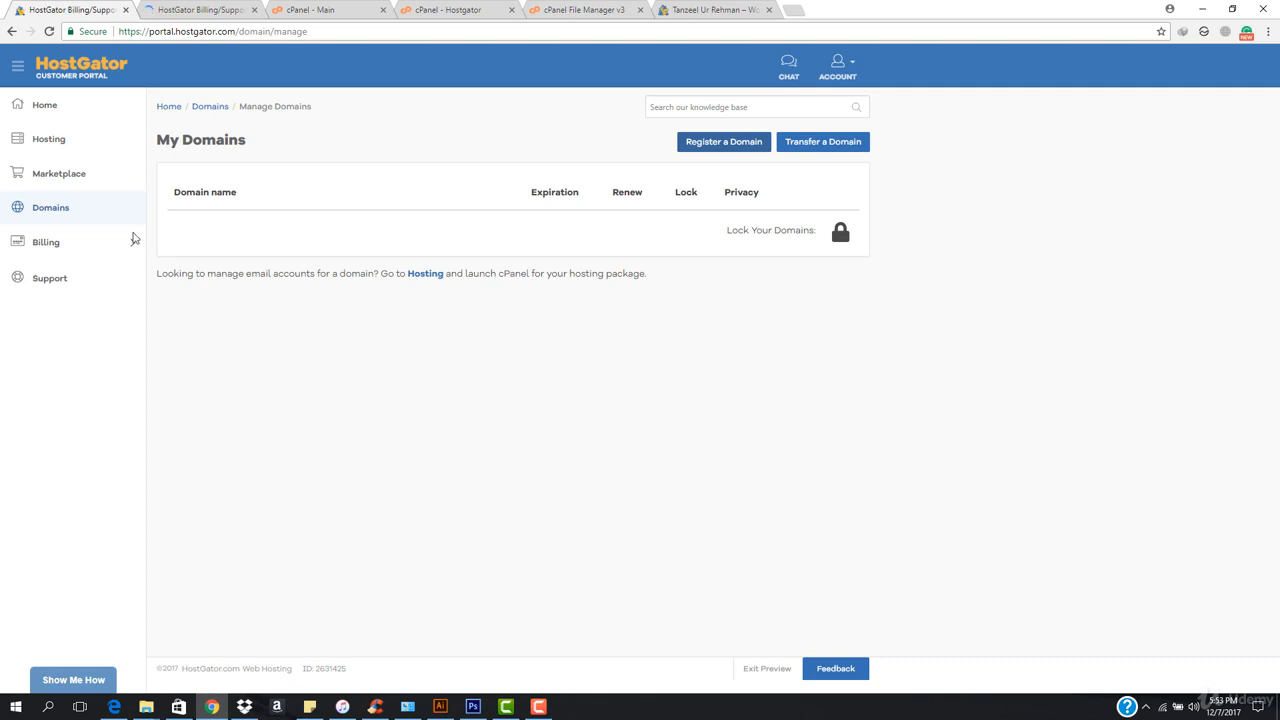
pyautogui.click(48, 106)
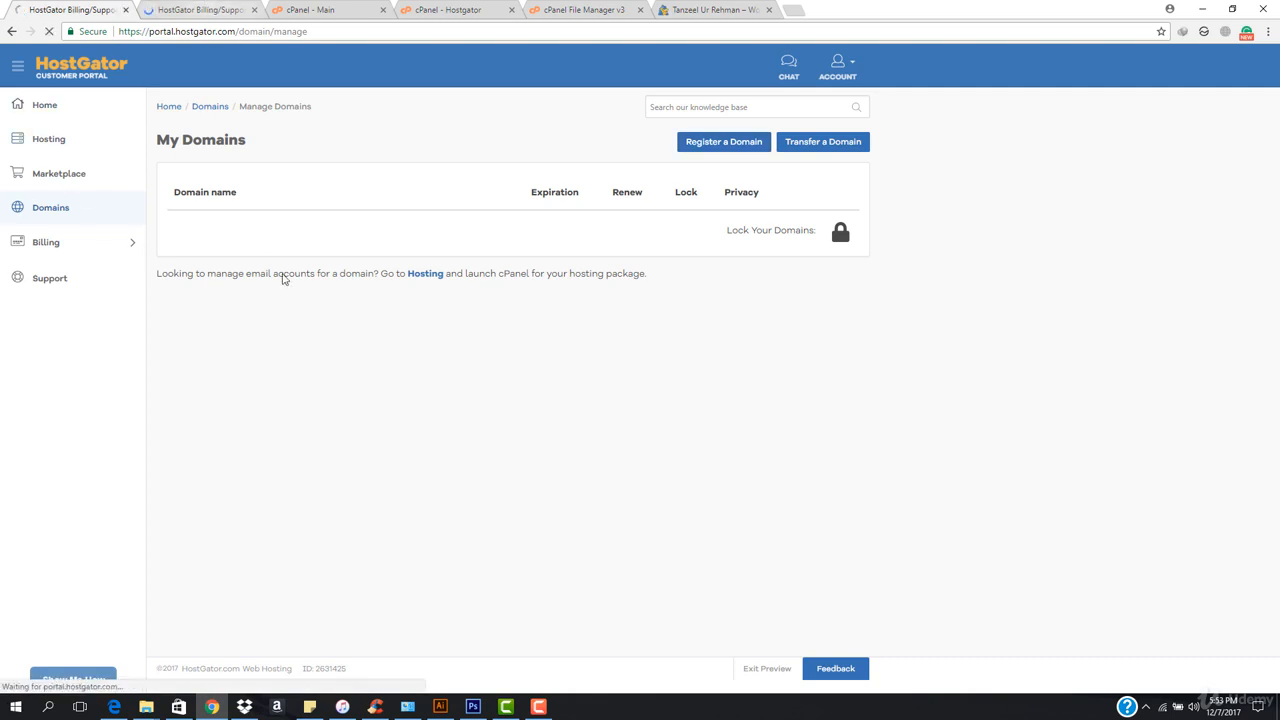
pyautogui.click(188, 6)
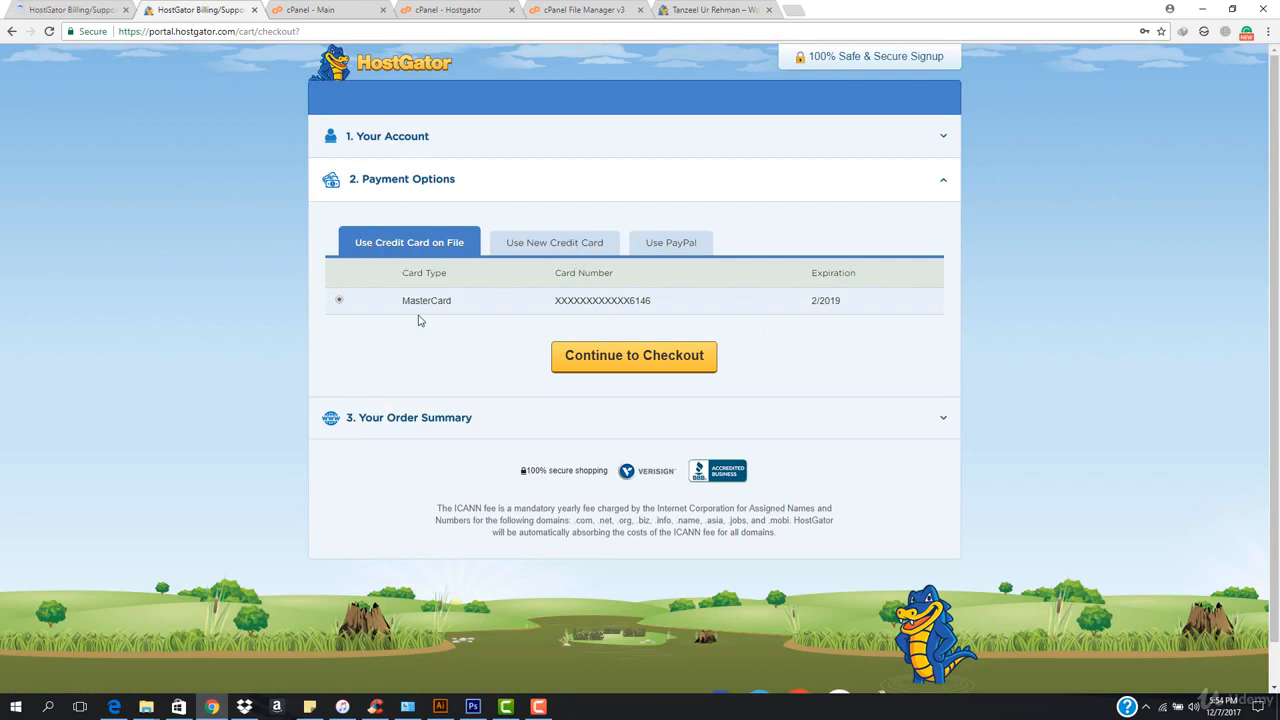
# Continue with the credit card on file, agree to the terms and place the order for createawp.site.
pyautogui.click(643, 366)
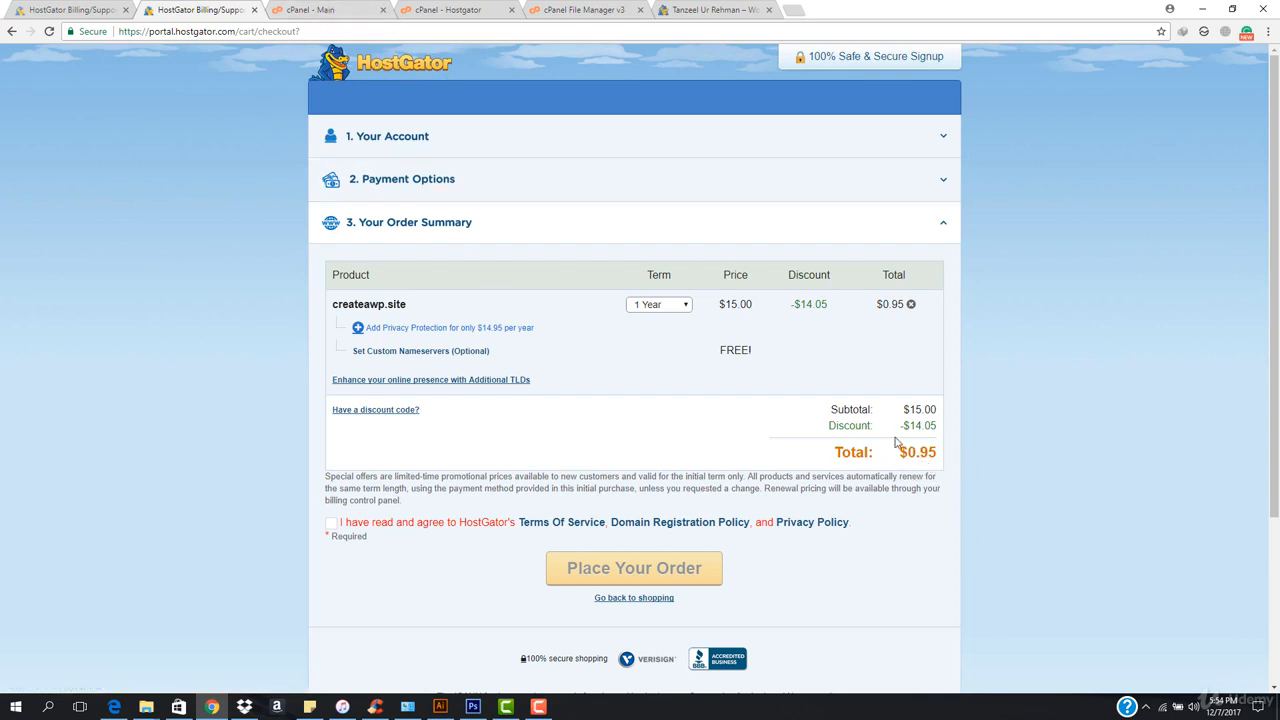
pyautogui.click(330, 524)
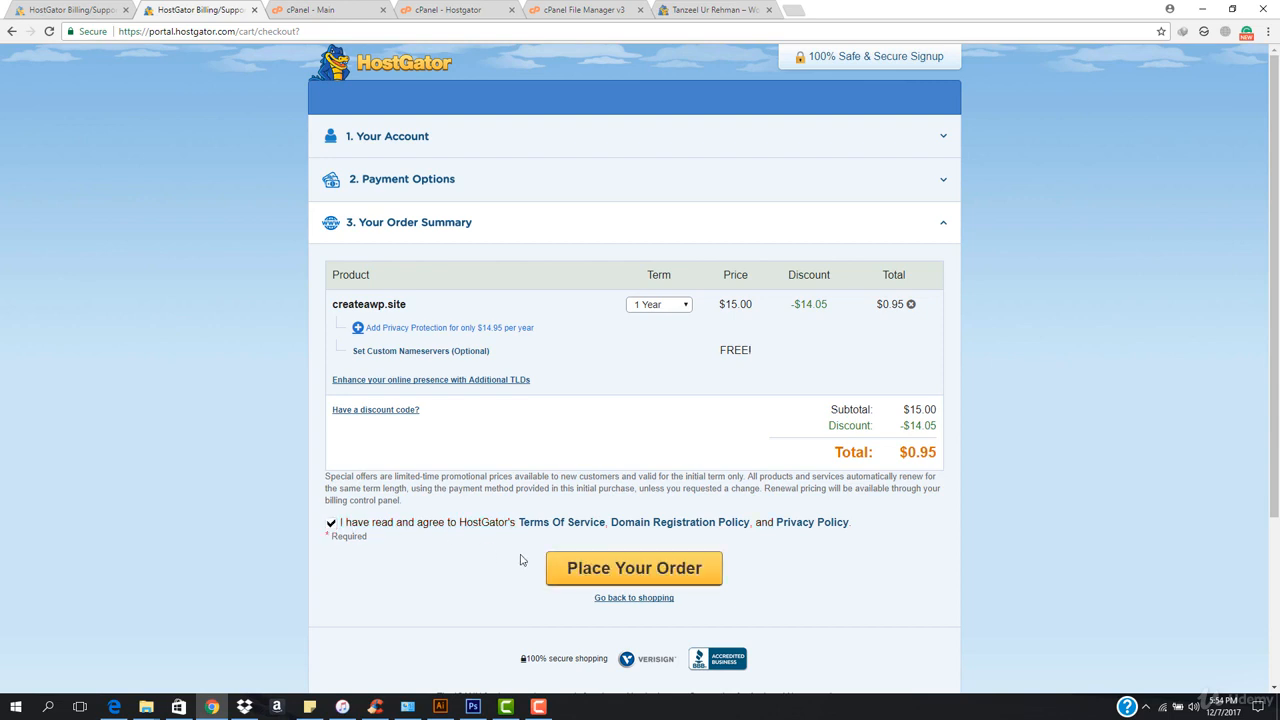
pyautogui.click(628, 578)
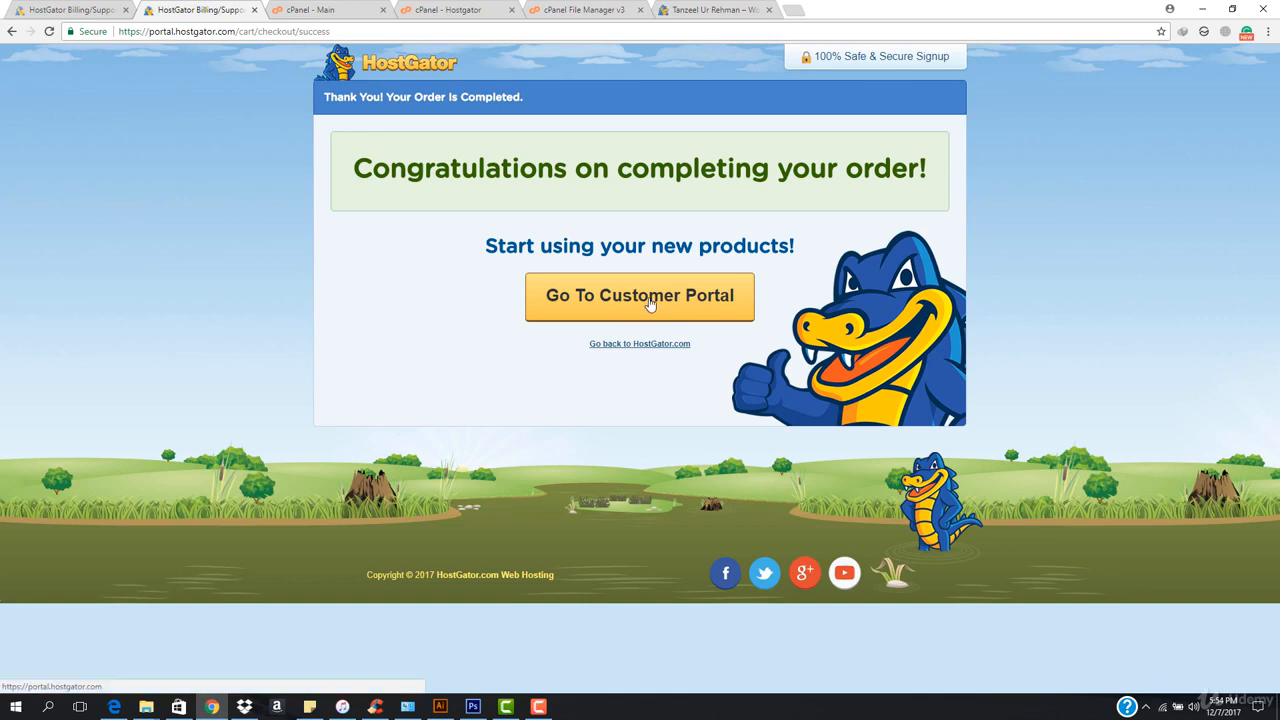
# Go to the customer portal from the order confirmation, look over the hosting packages and open the Manage Domains page.
pyautogui.click(649, 300)
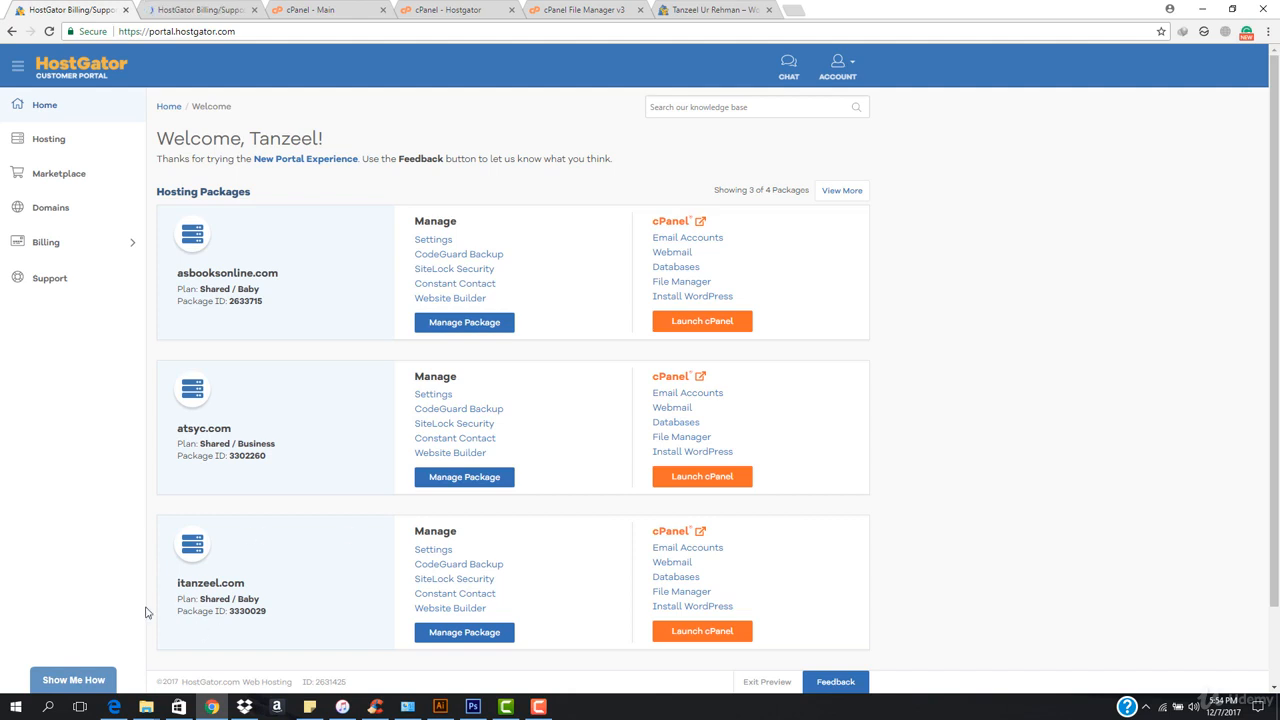
pyautogui.click(173, 9)
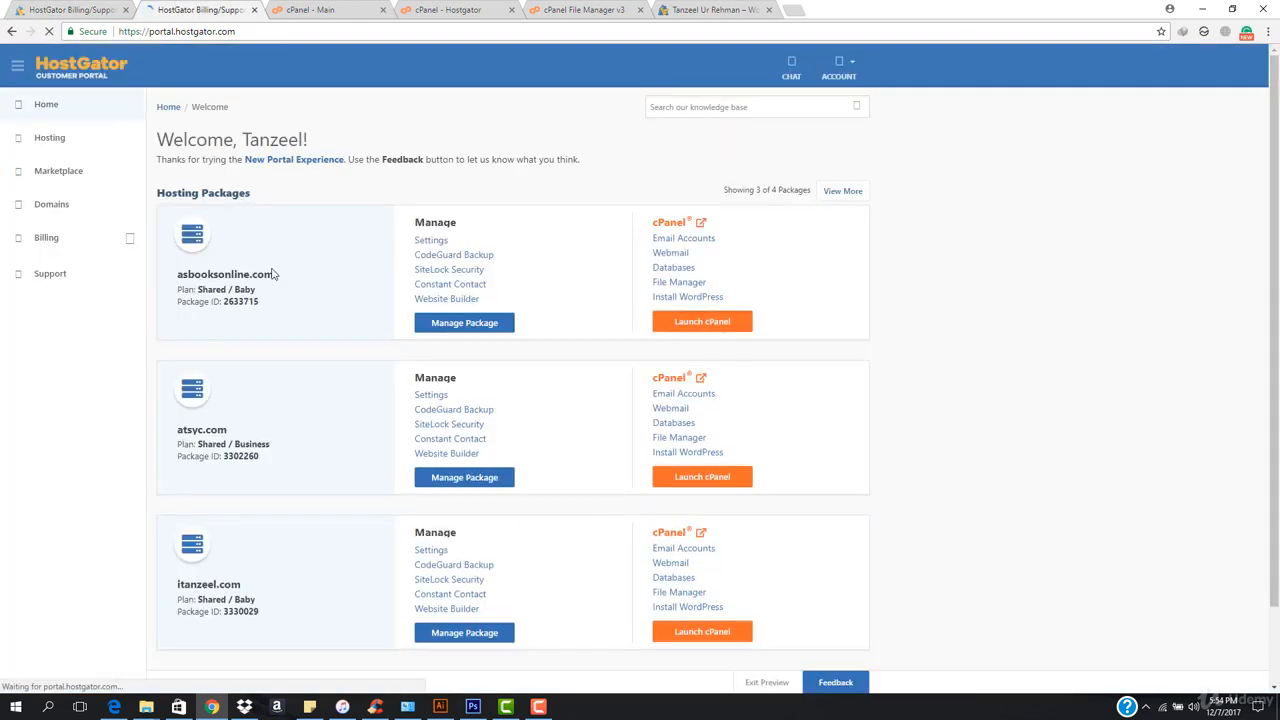
pyautogui.scroll(-3, 334, 380)
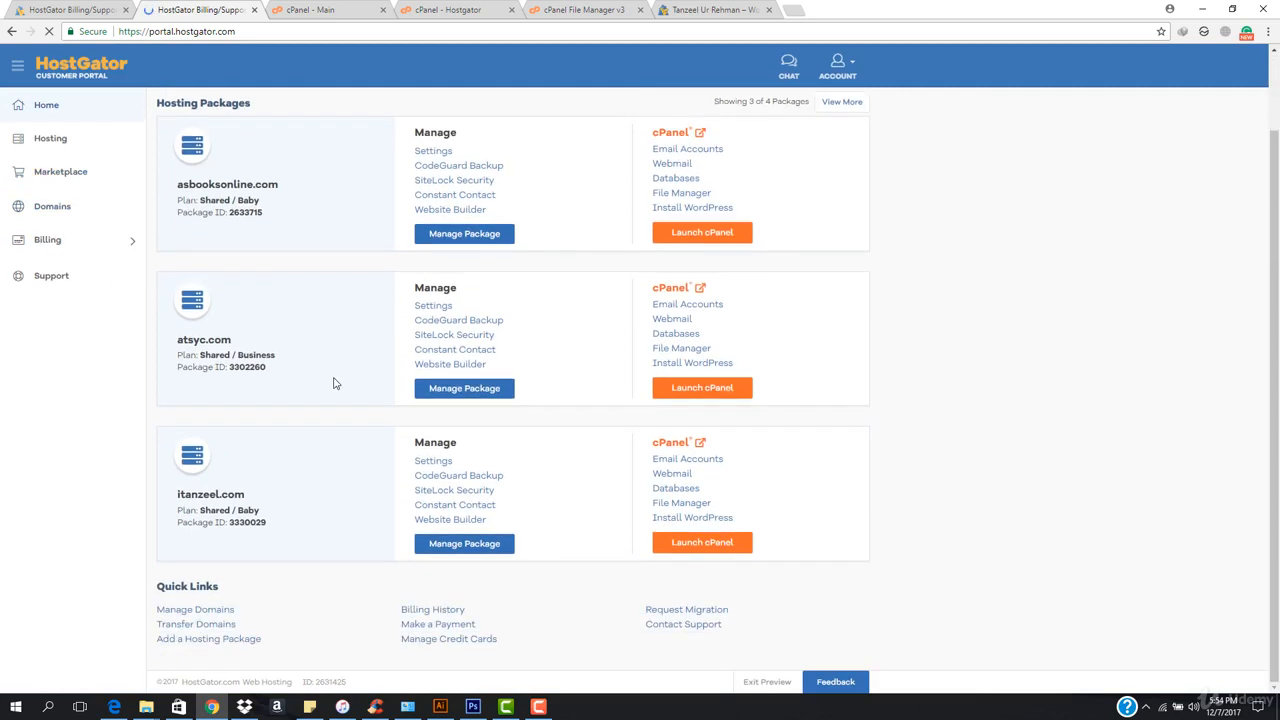
pyautogui.scroll(3, 334, 380)
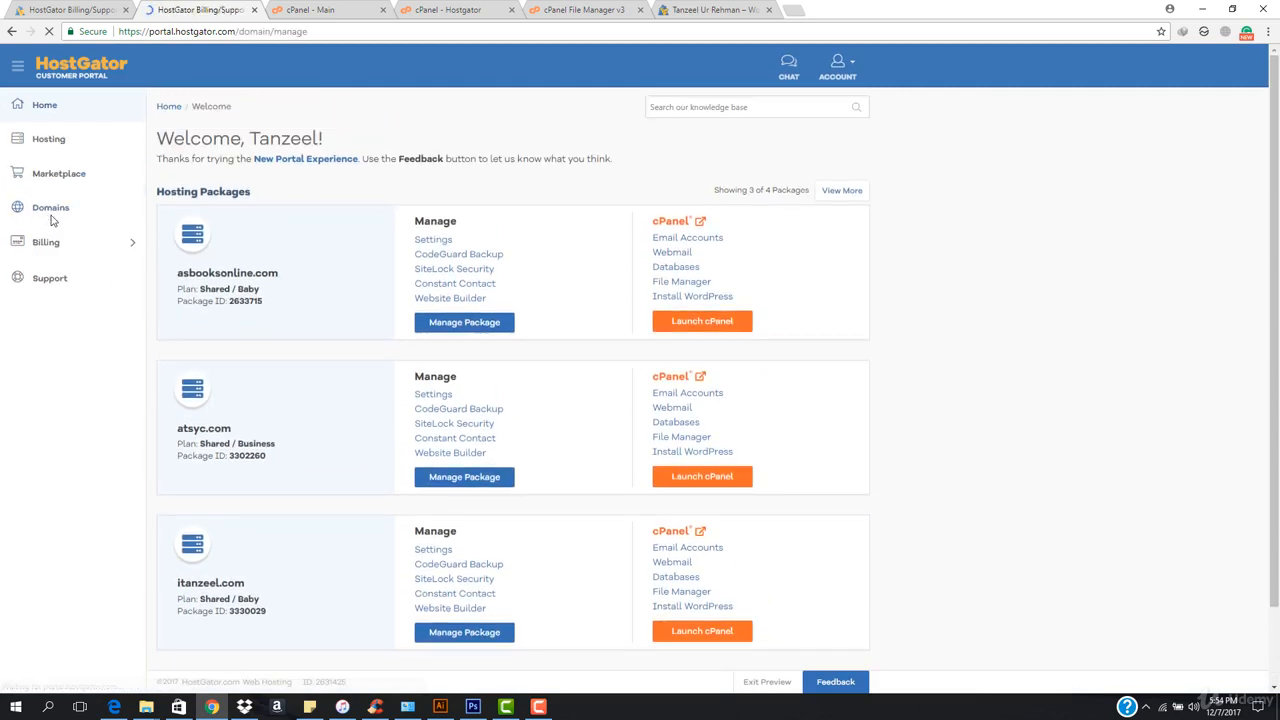
pyautogui.click(79, 8)
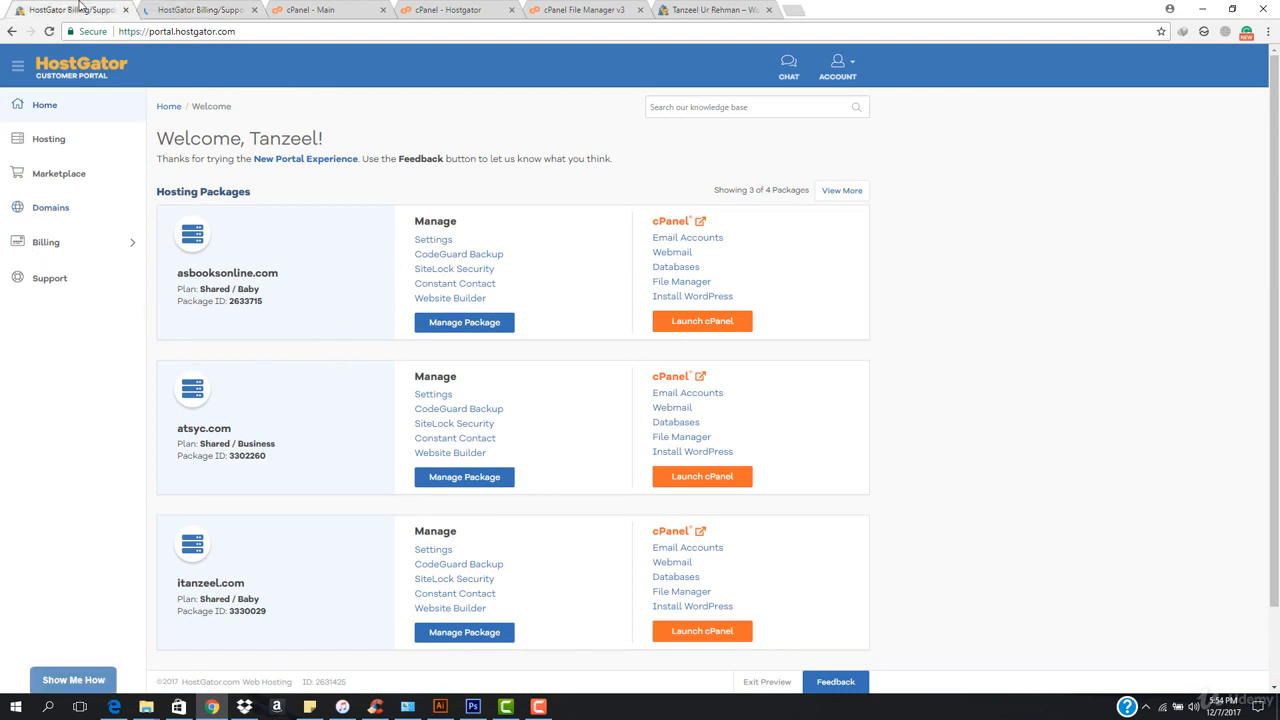
pyautogui.click(200, 9)
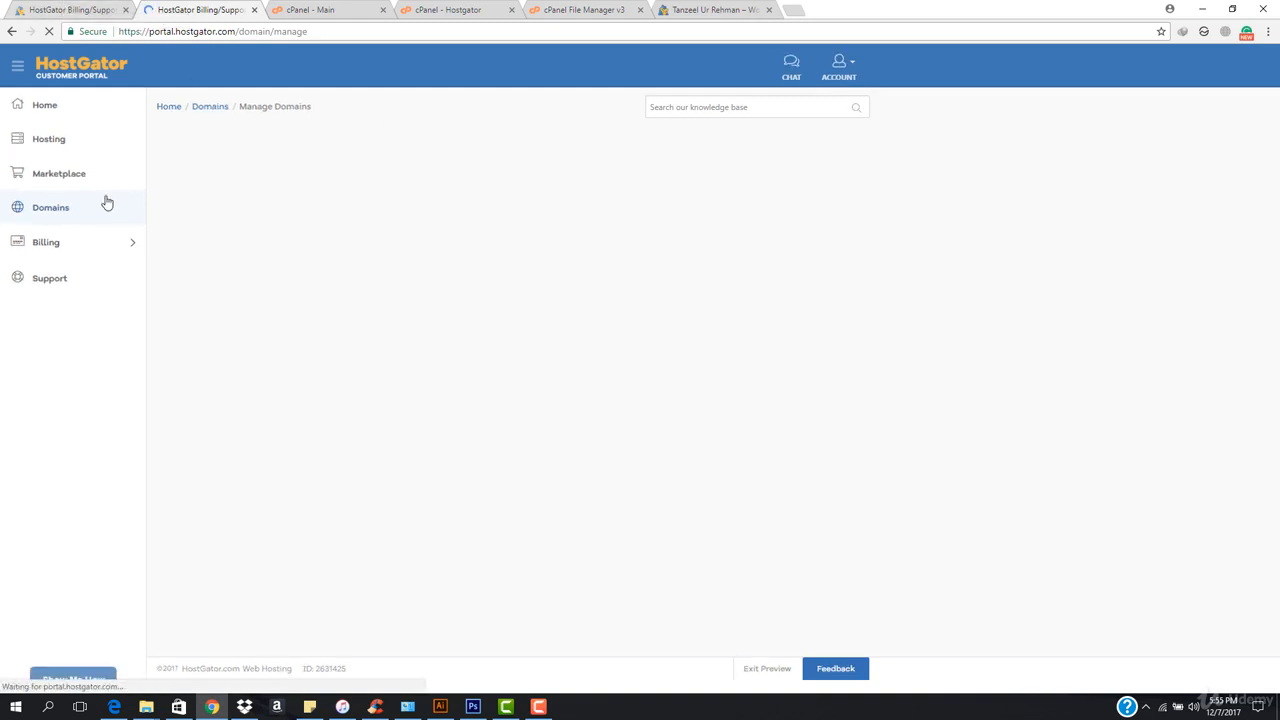
pyautogui.click(36, 219)
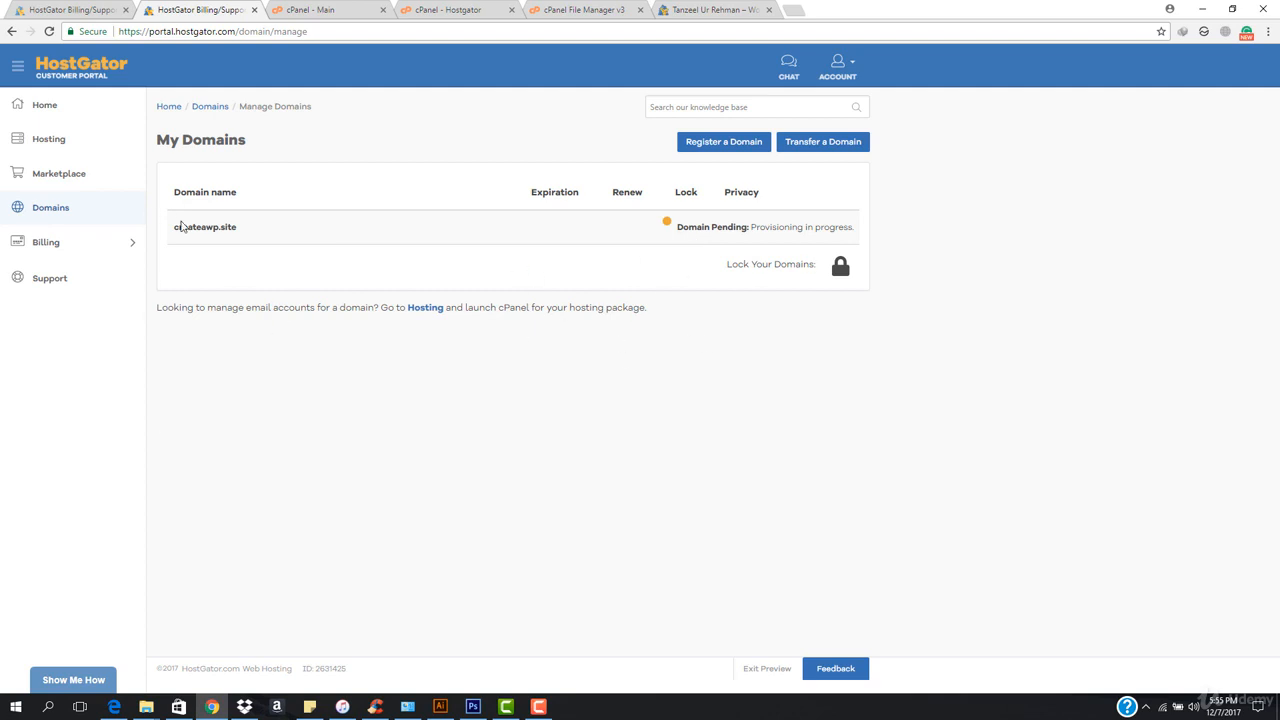
pyautogui.click(550, 706)
pyautogui.click(842, 448)
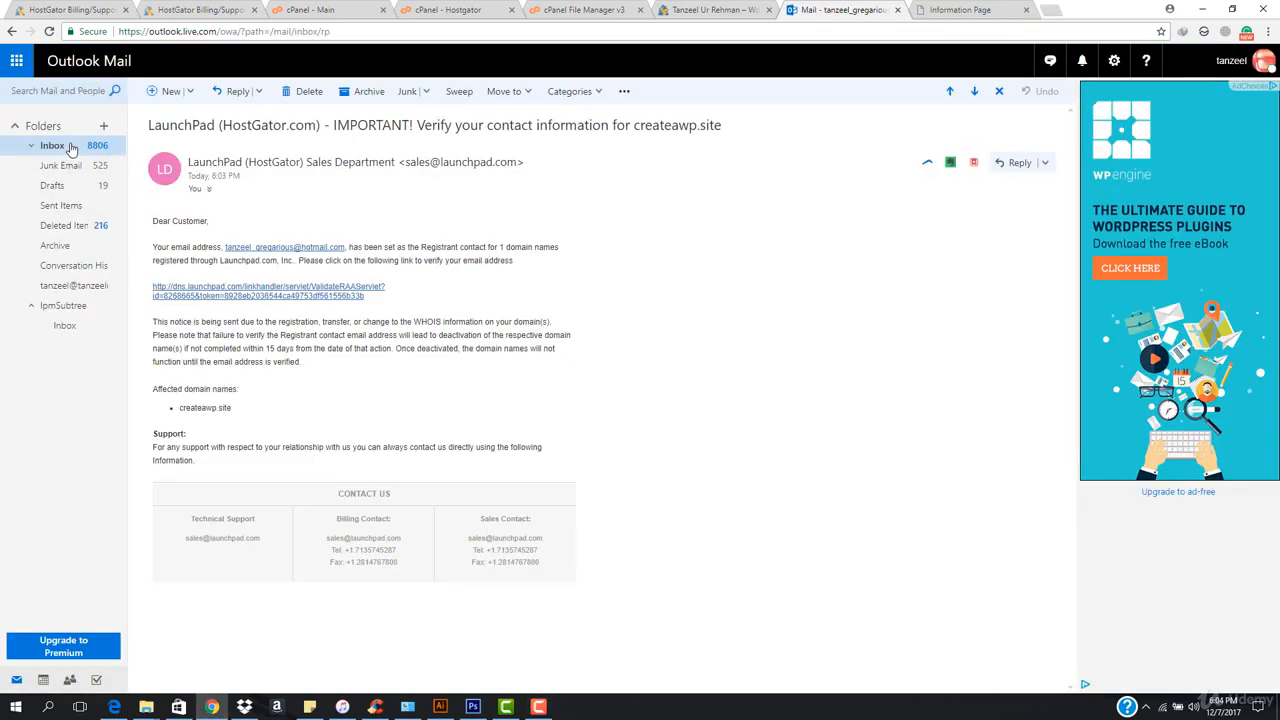
# Review the contact verification email for createawp.site in the Outlook inbox and the verification page in its separate browser tab.
pyautogui.click(72, 147)
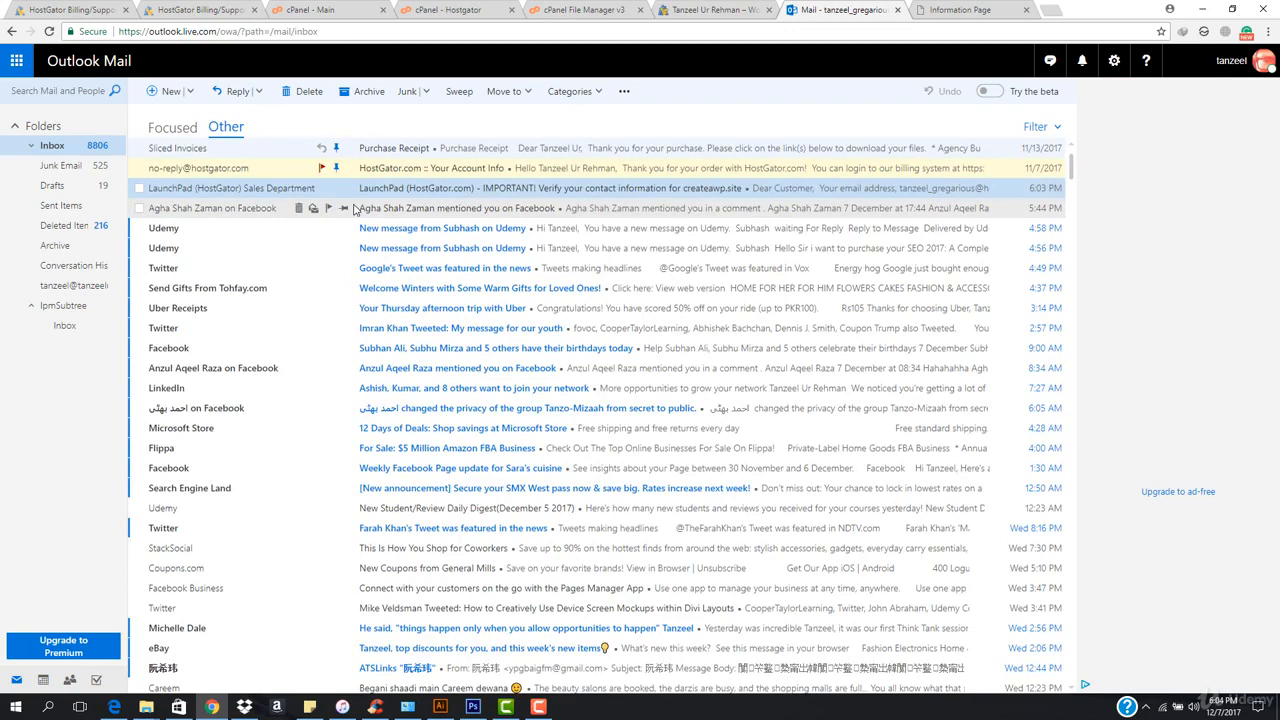
pyautogui.click(448, 190)
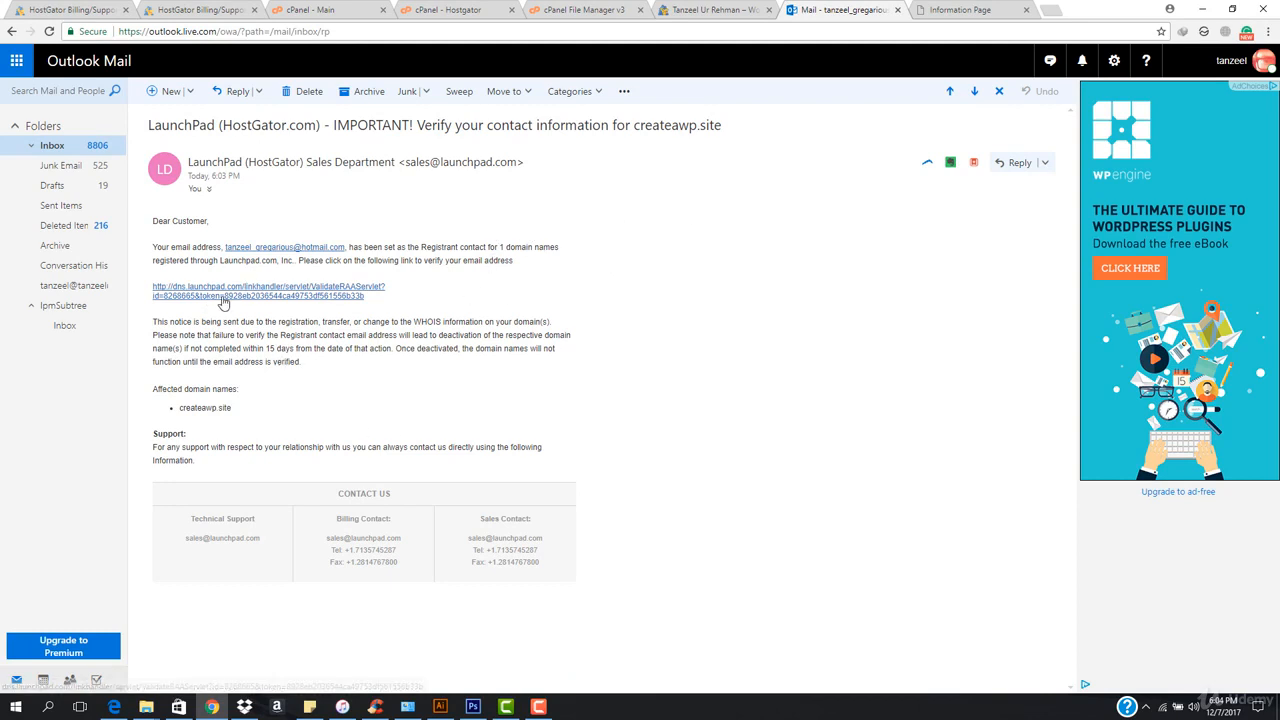
pyautogui.click(935, 9)
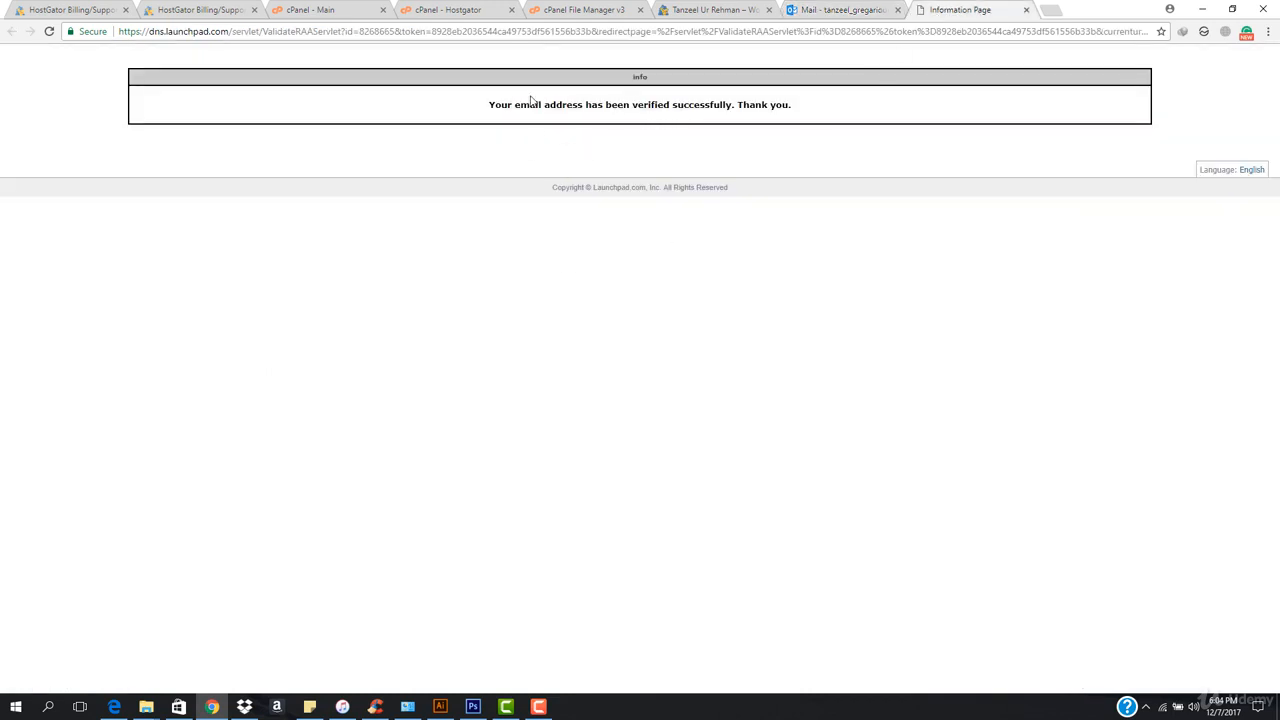
pyautogui.doubleClick(499, 108)
pyautogui.click(851, 95)
pyautogui.click(544, 708)
pyautogui.click(905, 493)
# Return to the portal's Manage Domains page by way of the live website and cPanel, and reload it.
pyautogui.click(728, 9)
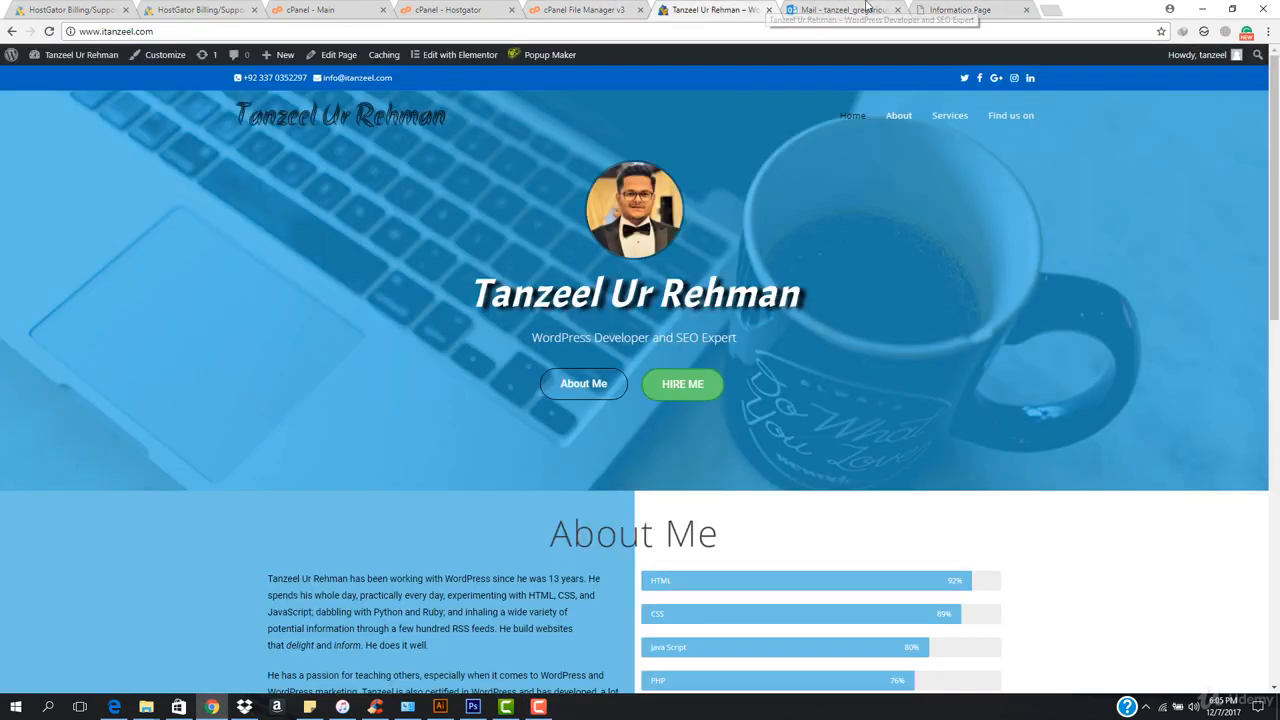
pyautogui.click(584, 9)
pyautogui.click(318, 9)
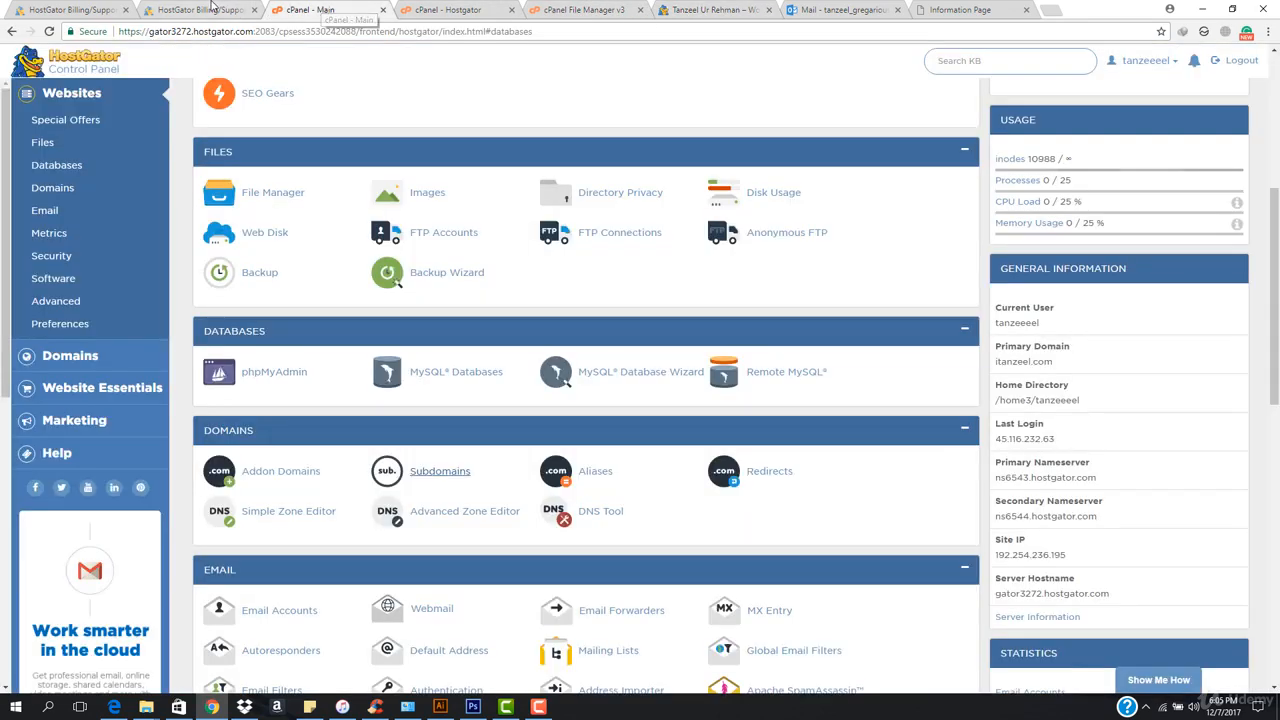
pyautogui.click(212, 6)
pyautogui.click(346, 31)
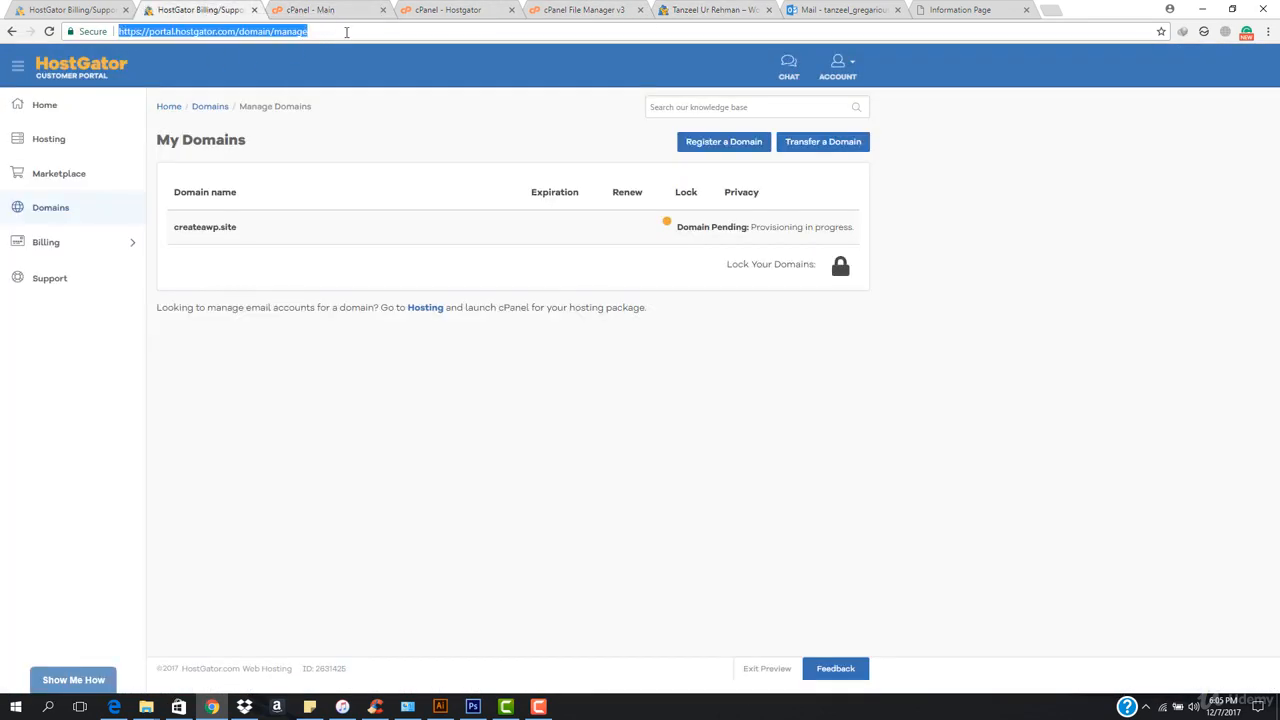
pyautogui.press('Return')
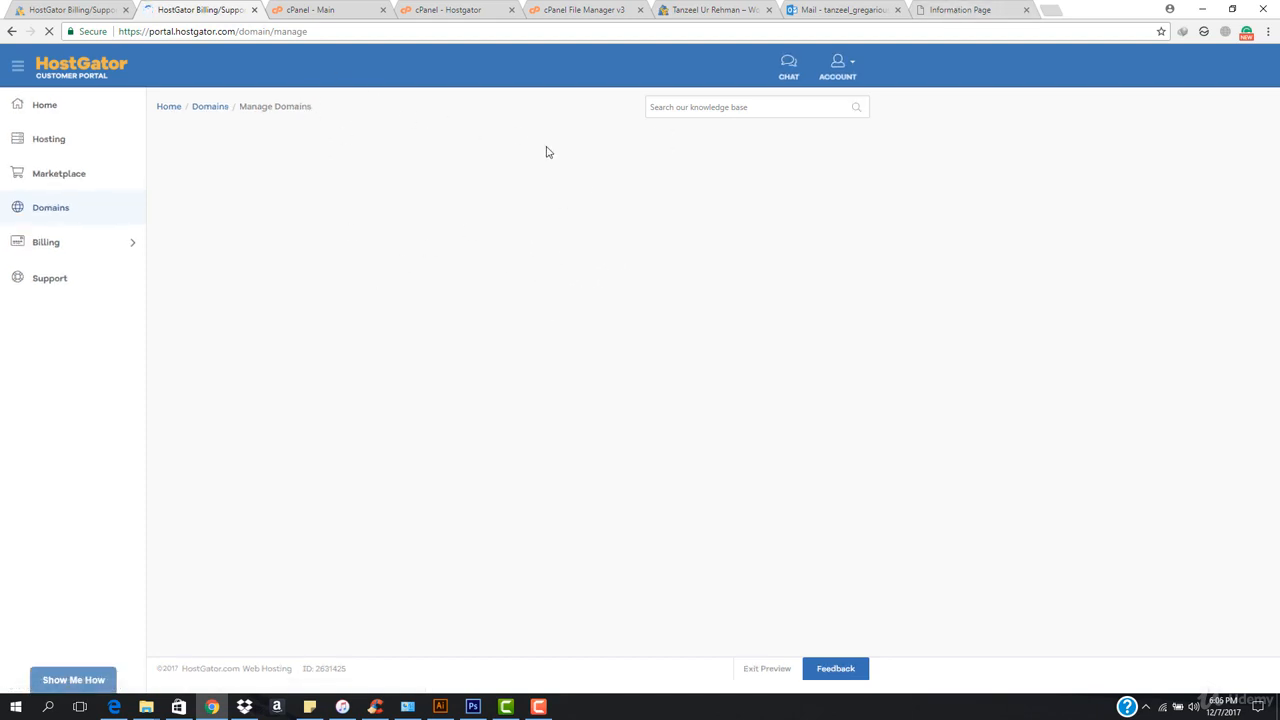
# Look over the Outlook inbox and go back to the portal's Manage Domains page.
pyautogui.click(808, 10)
pyautogui.click(68, 147)
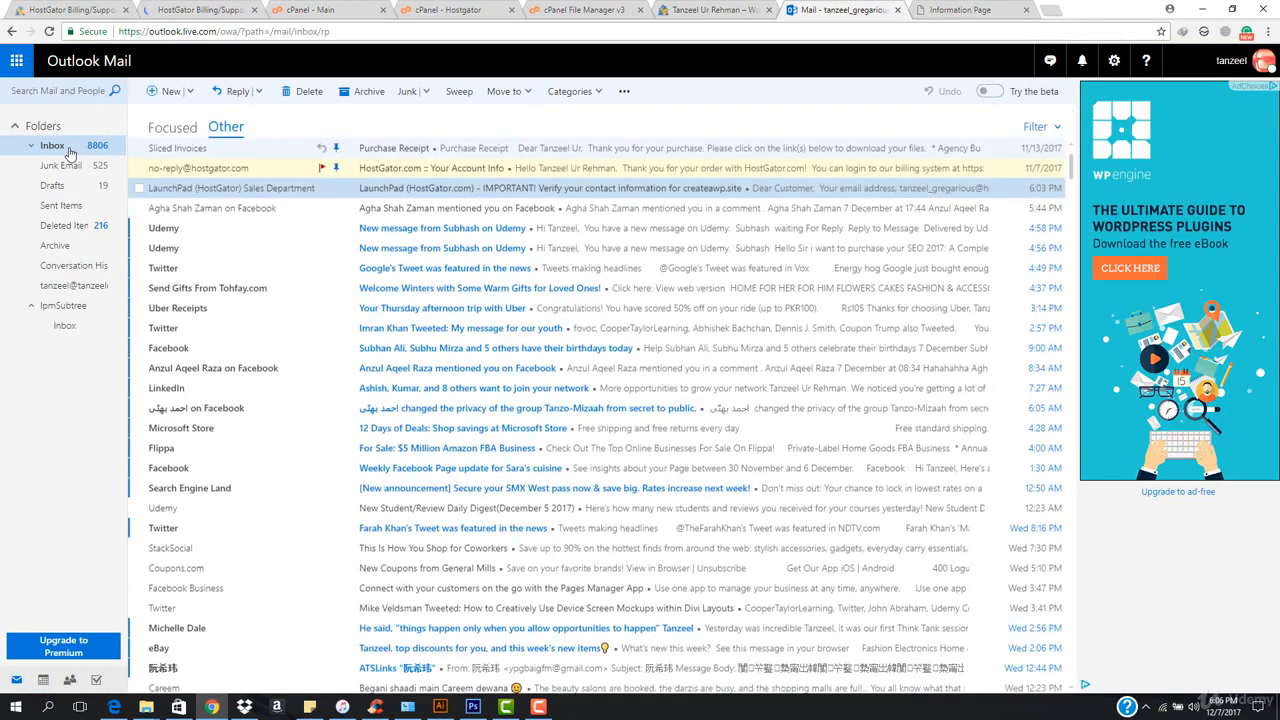
pyautogui.click(203, 10)
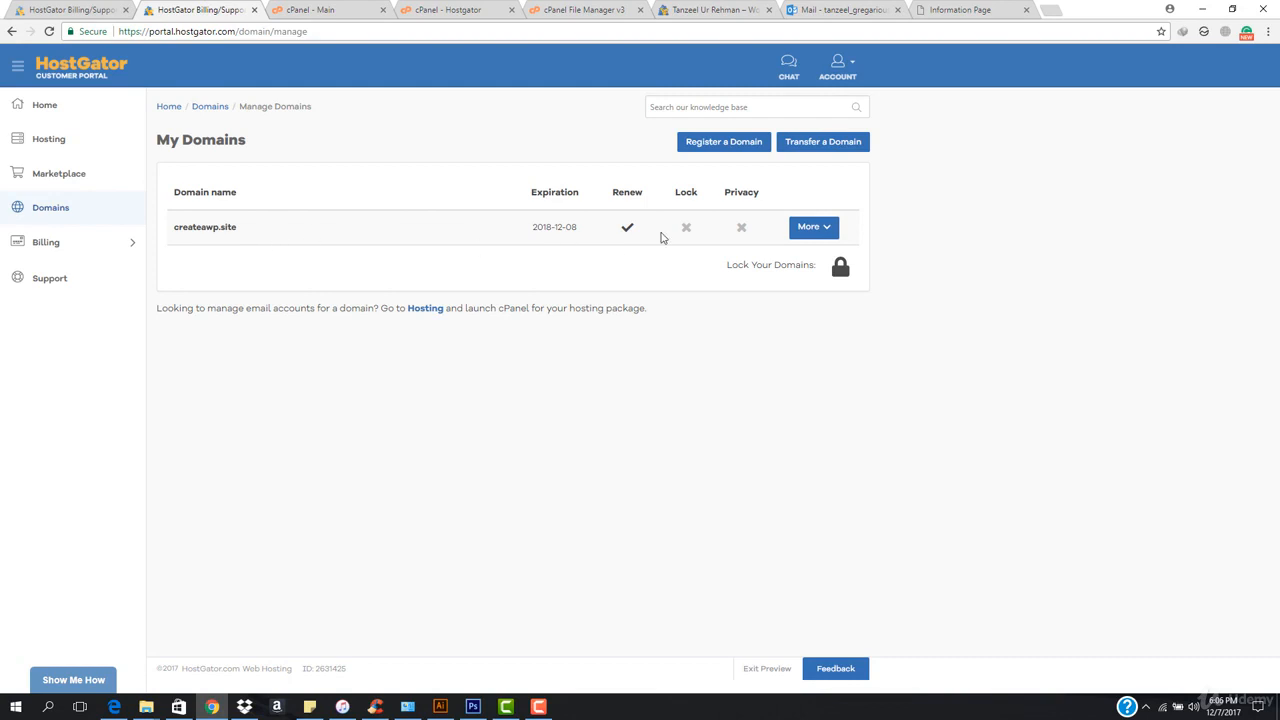
# Expand the details of createawp.site, review its domain overview and open its Name Servers settings.
pyautogui.click(810, 232)
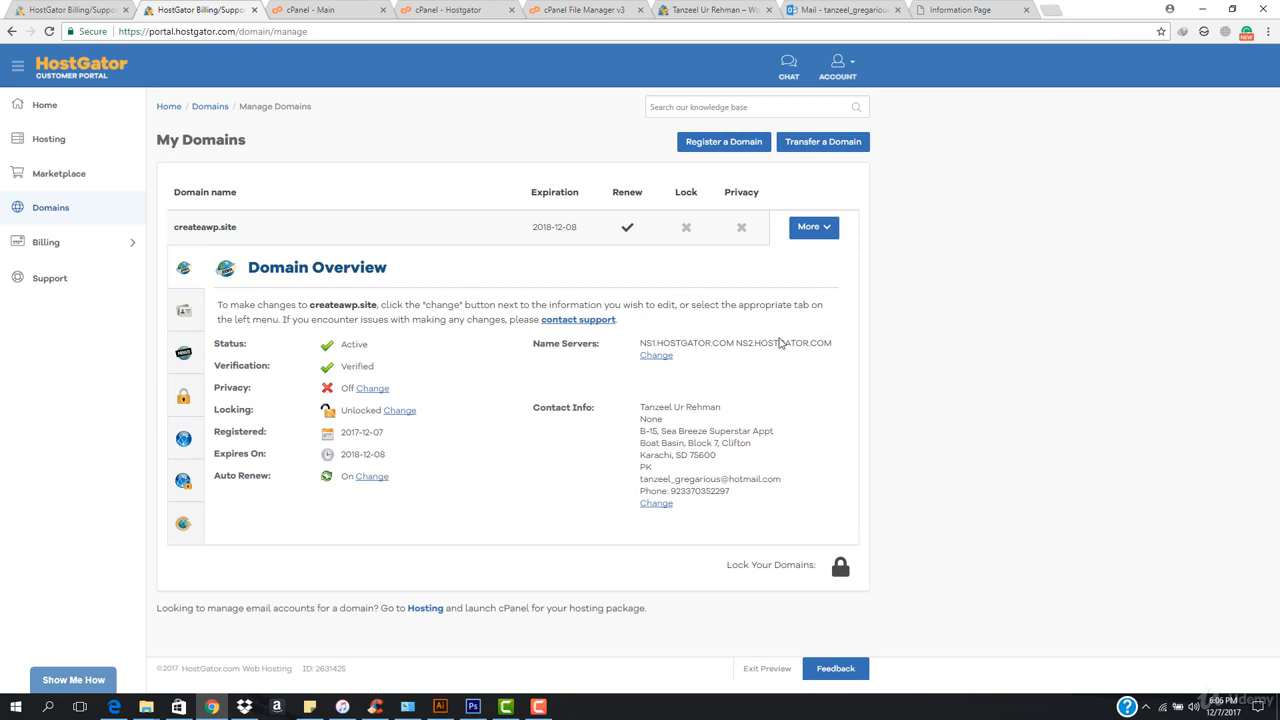
pyautogui.moveTo(227, 306); pyautogui.dragTo(490, 306)
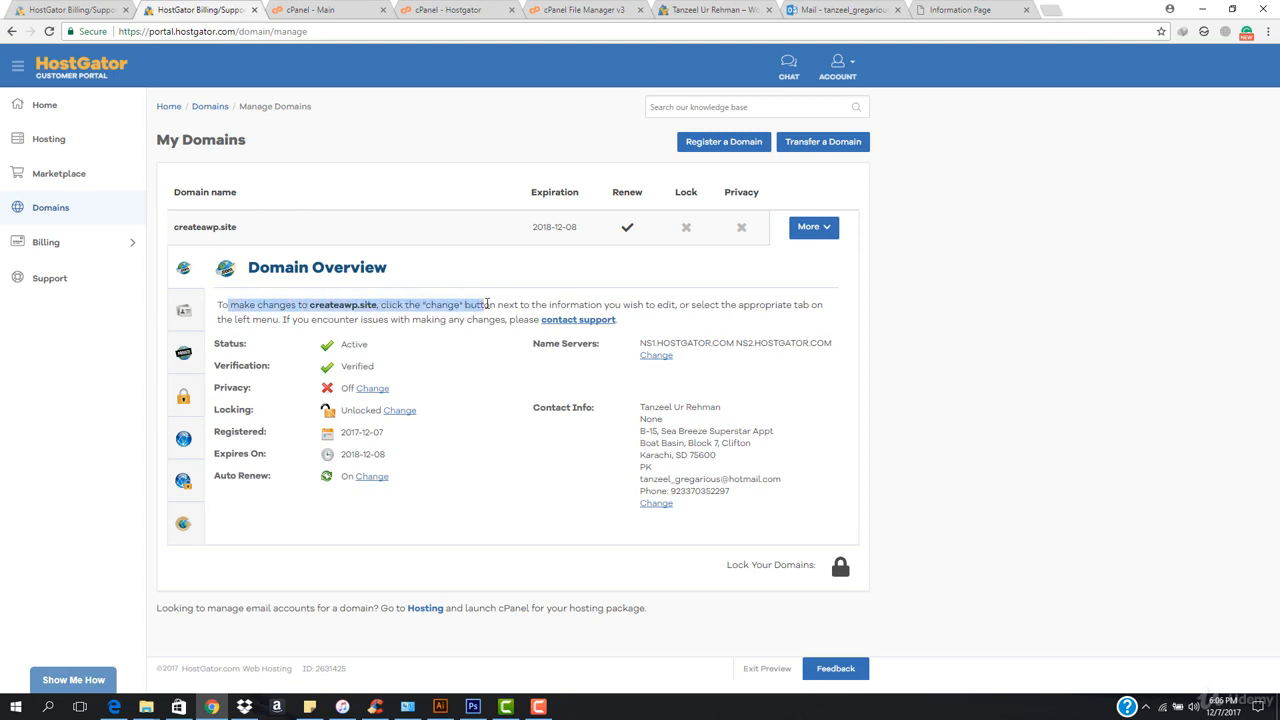
pyautogui.click(490, 306)
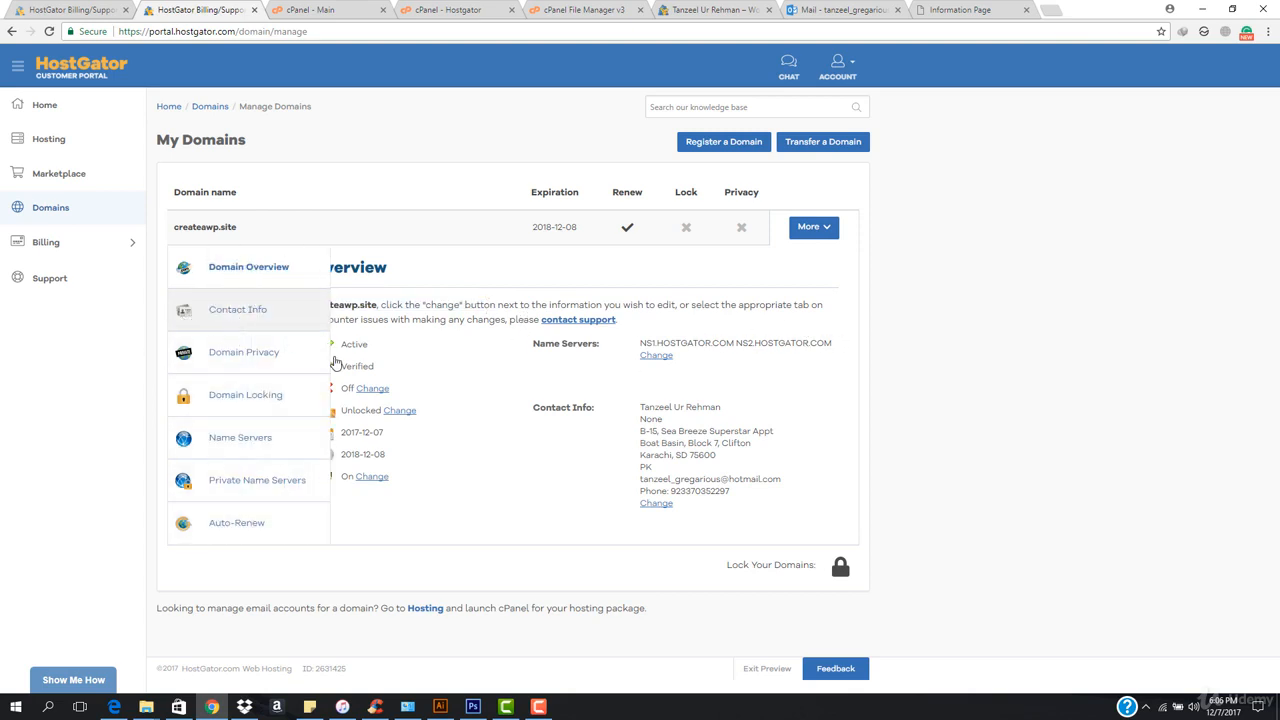
pyautogui.moveTo(187, 323)
pyautogui.click(202, 452)
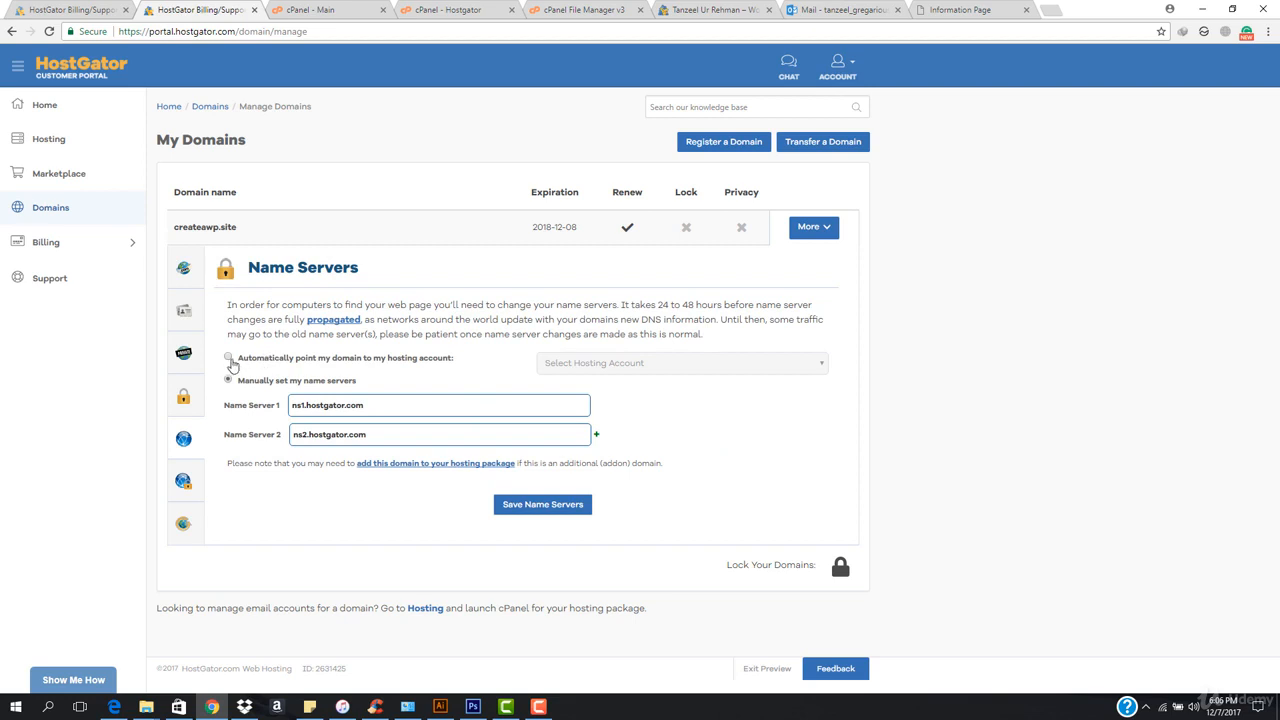
# Point createawp.site automatically to the itanzeel.com hosting account and save its name servers.
pyautogui.click(229, 358)
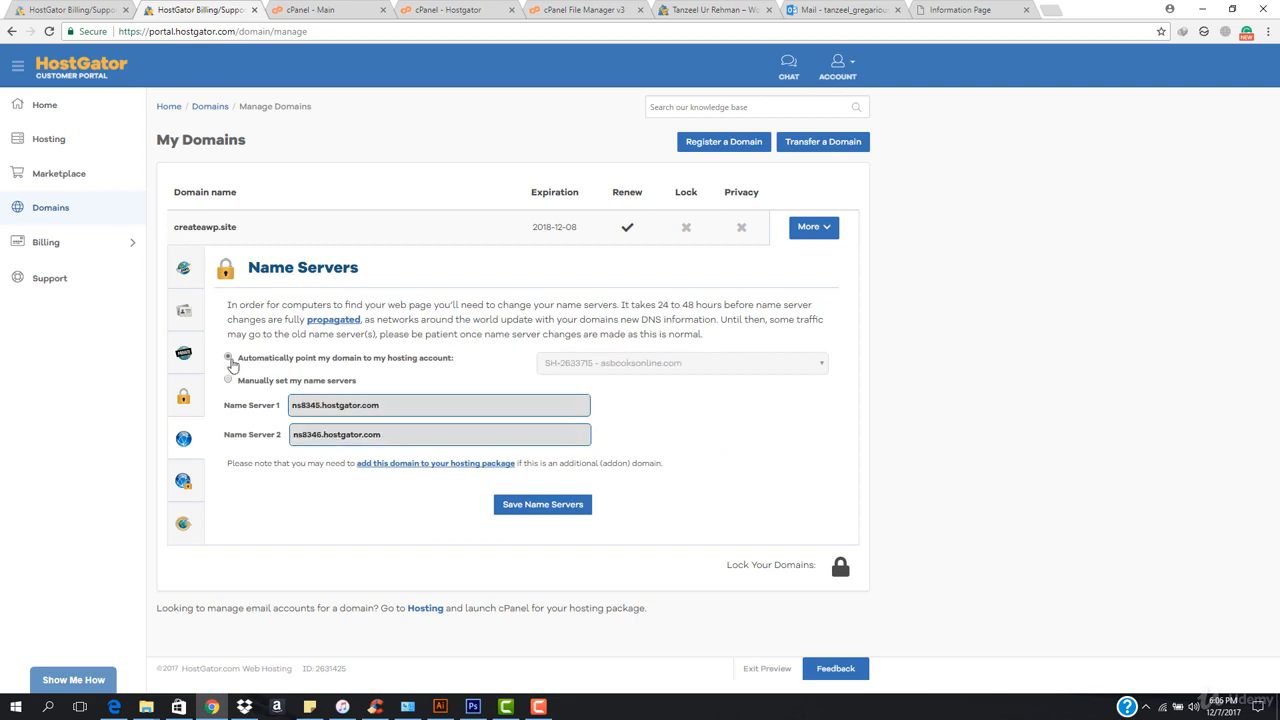
pyautogui.click(678, 366)
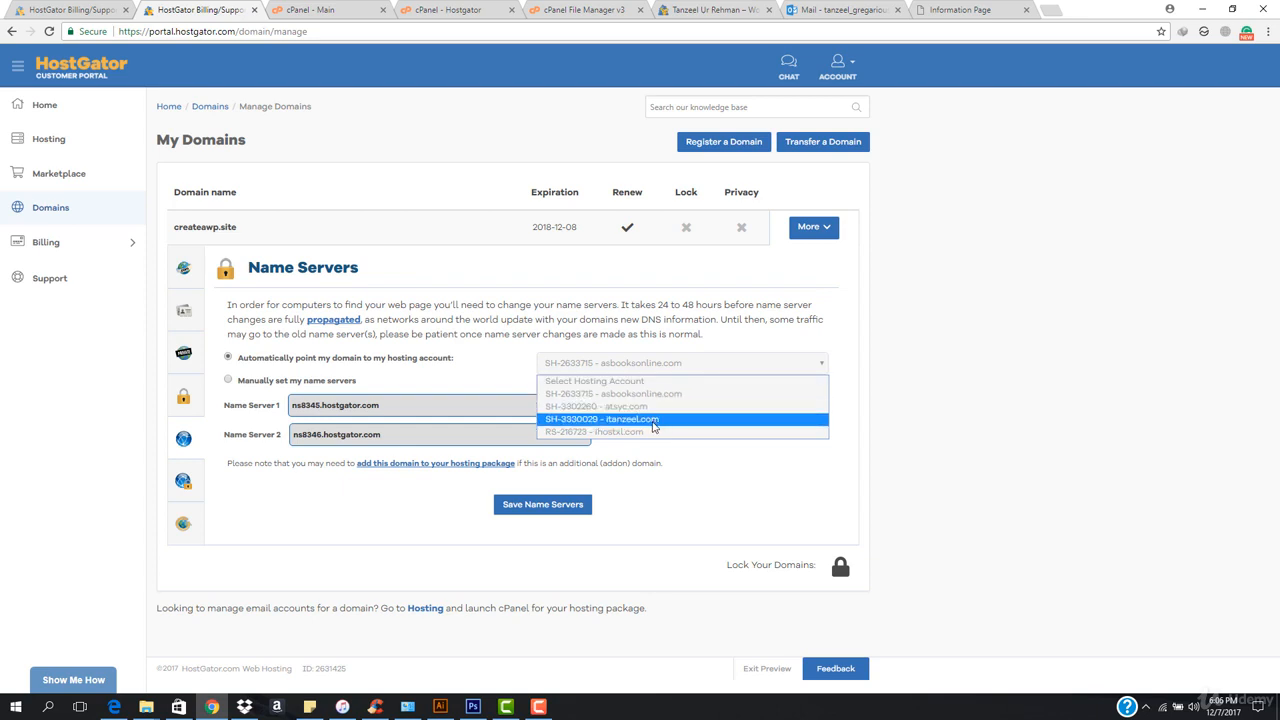
pyautogui.click(620, 421)
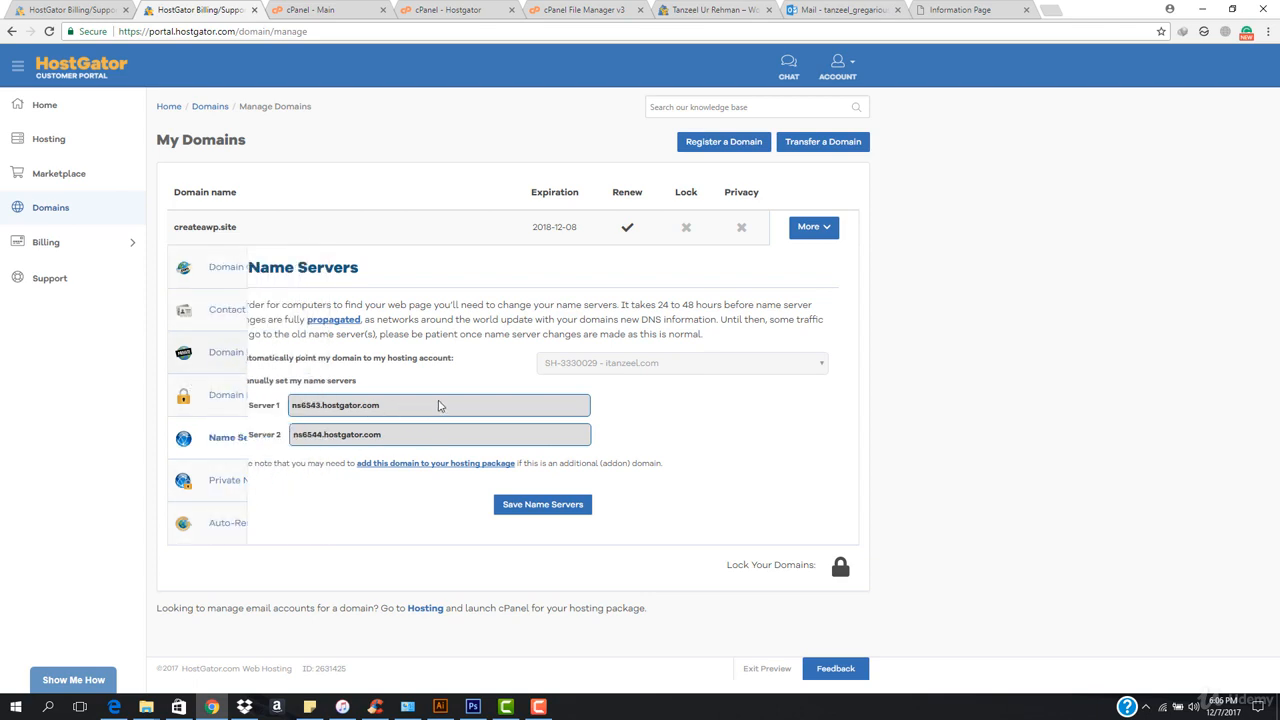
pyautogui.click(241, 383)
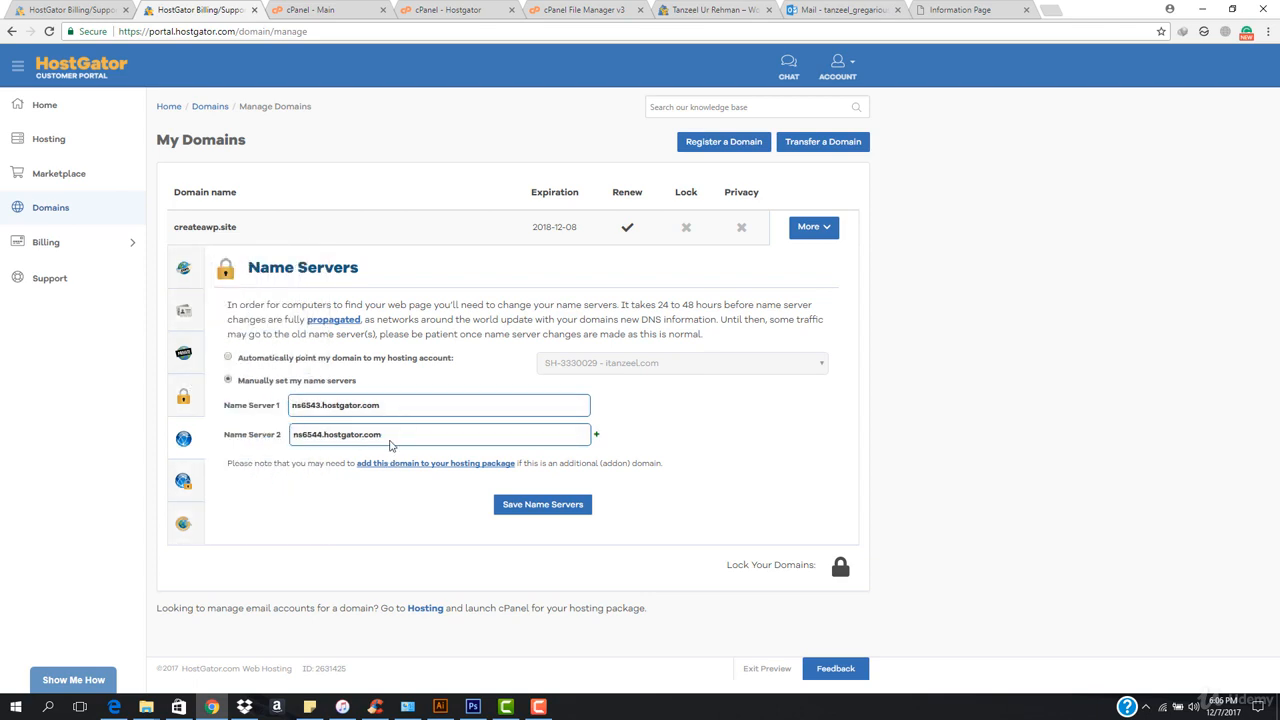
pyautogui.click(228, 358)
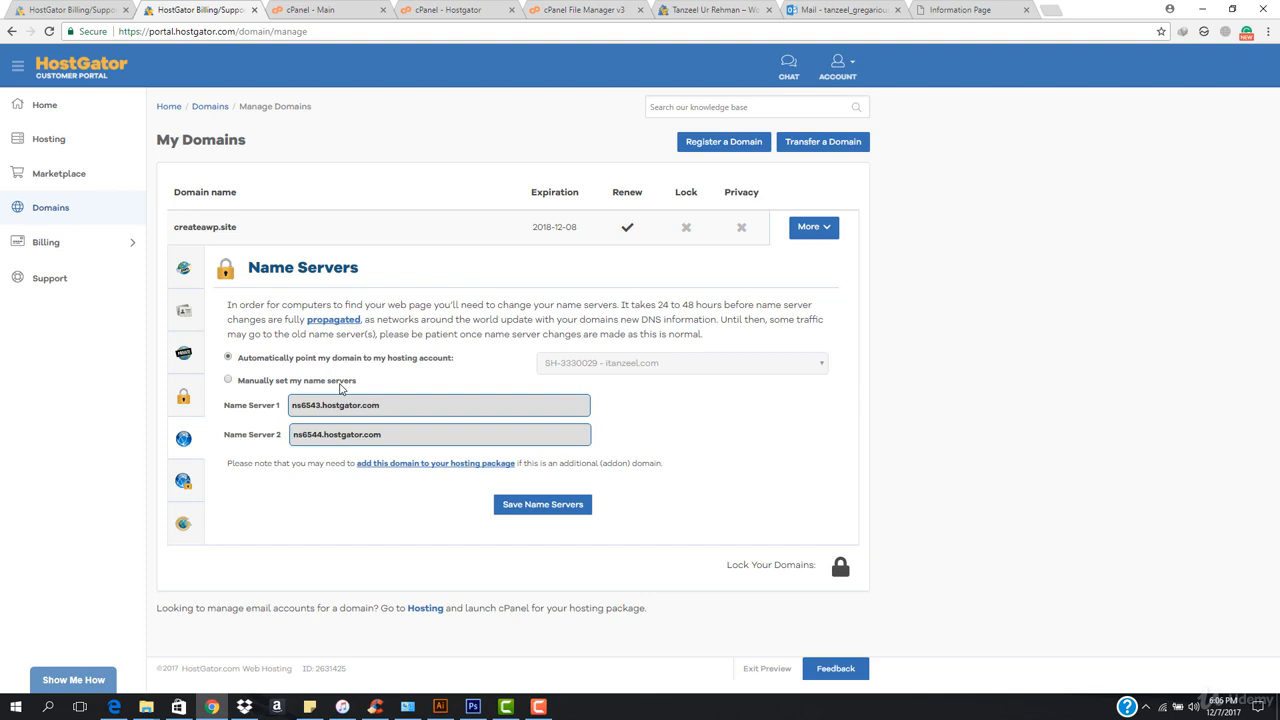
pyautogui.click(539, 508)
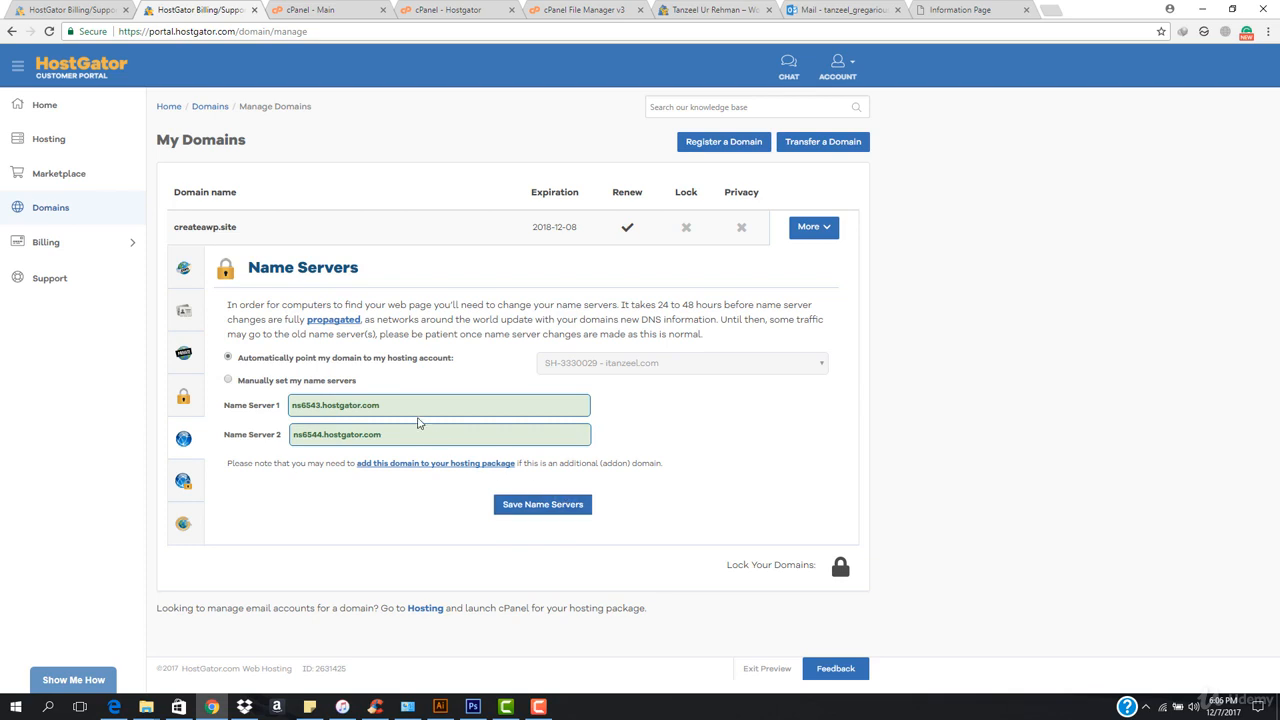
pyautogui.click(548, 512)
# Switch to cPanel, open Addon Domains and enter createawp.site as the new domain name.
pyautogui.click(292, 9)
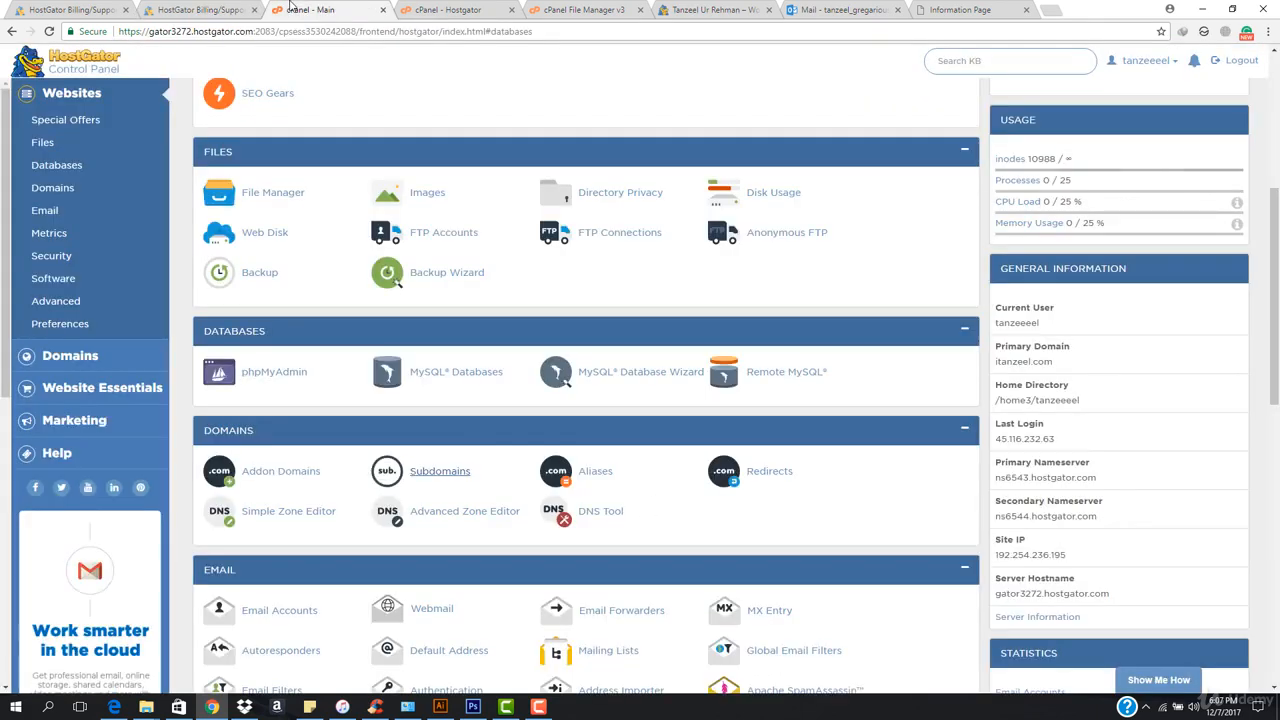
pyautogui.scroll(4, 290, 376)
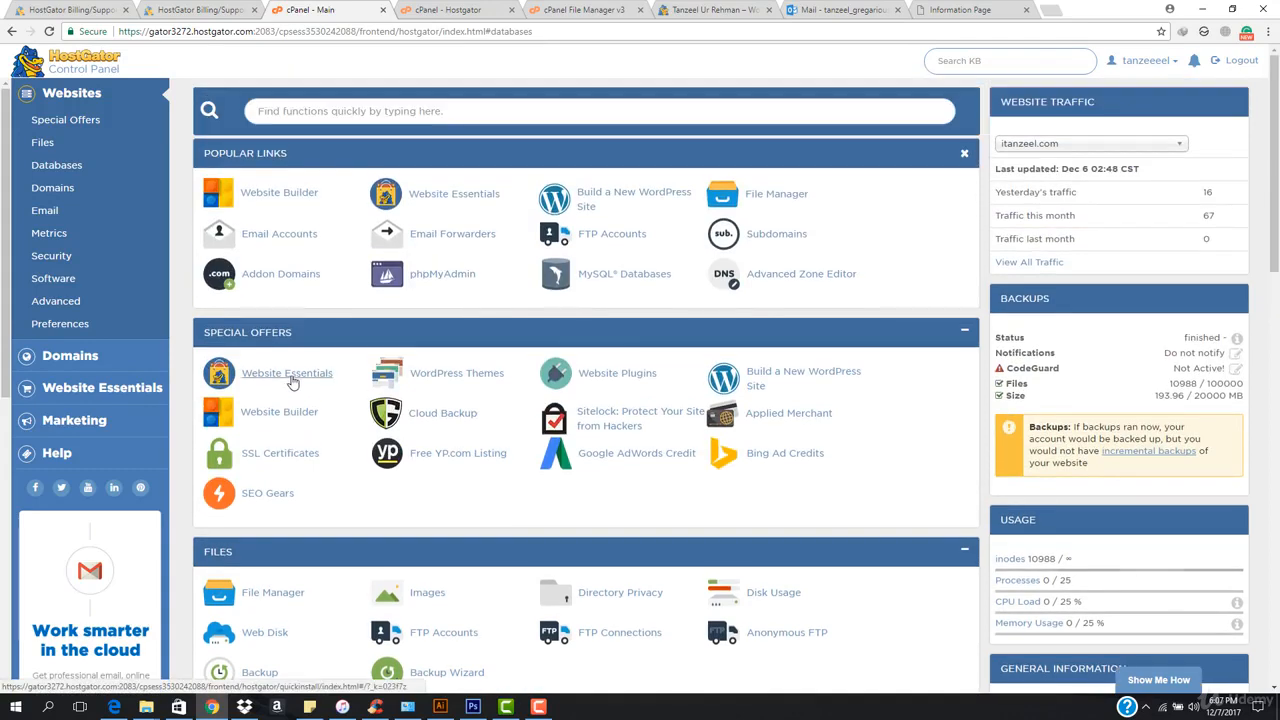
pyautogui.scroll(-3, 282, 528)
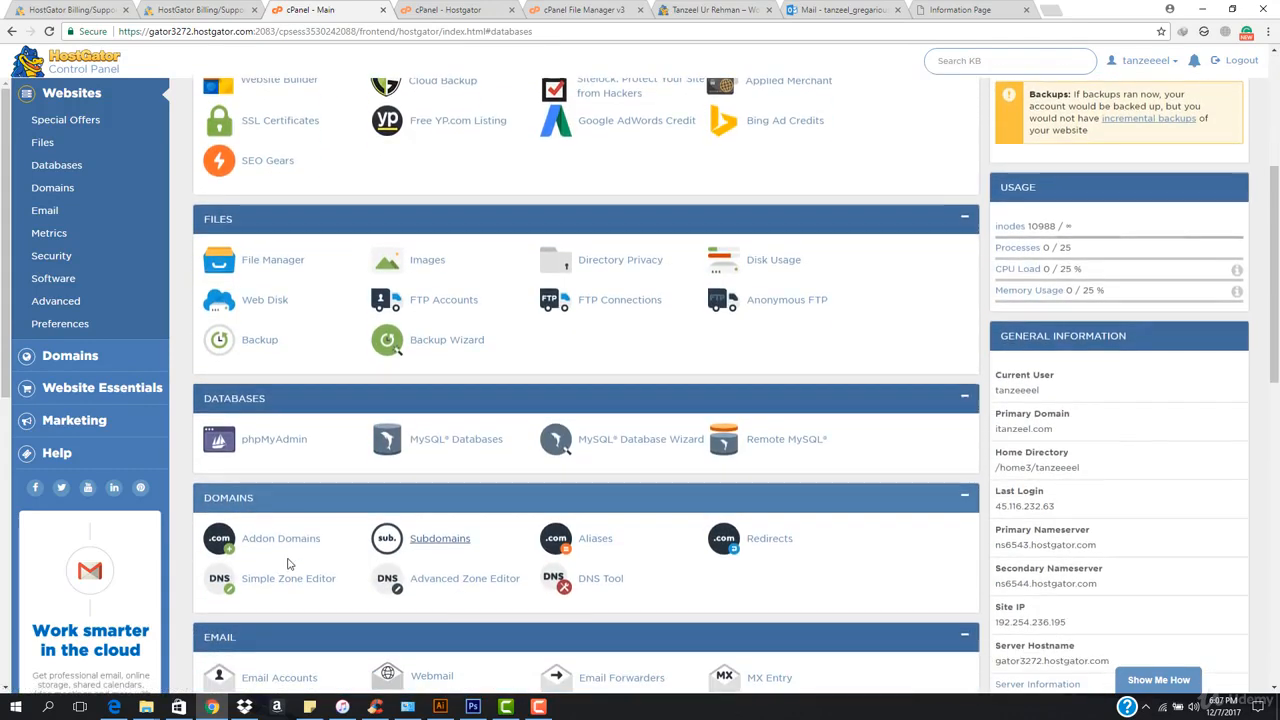
pyautogui.click(280, 538)
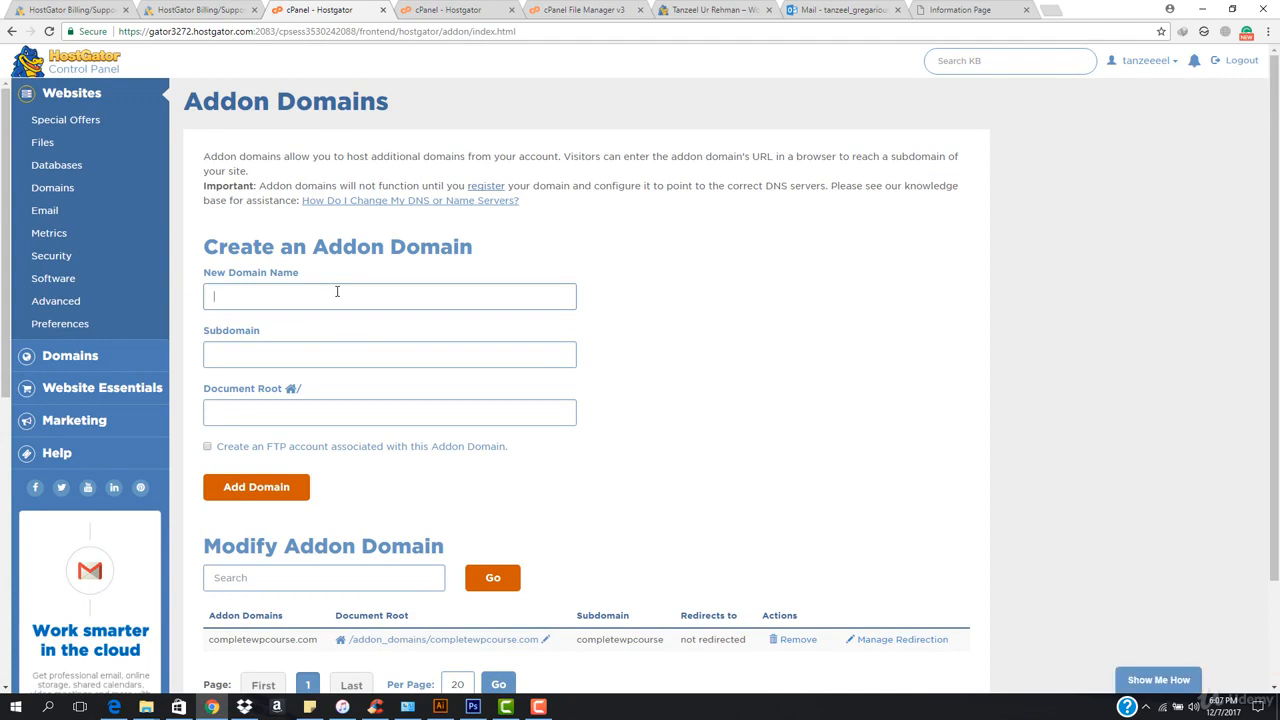
pyautogui.write('createa')
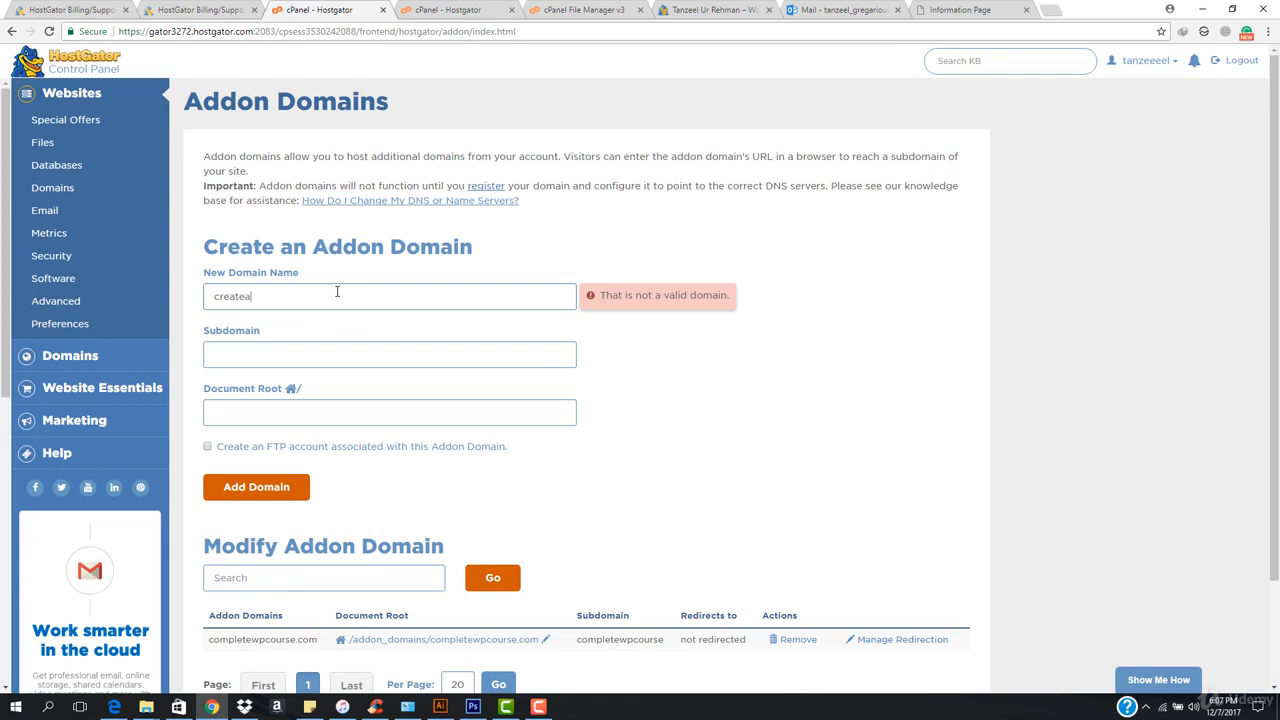
pyautogui.write('wp.site')
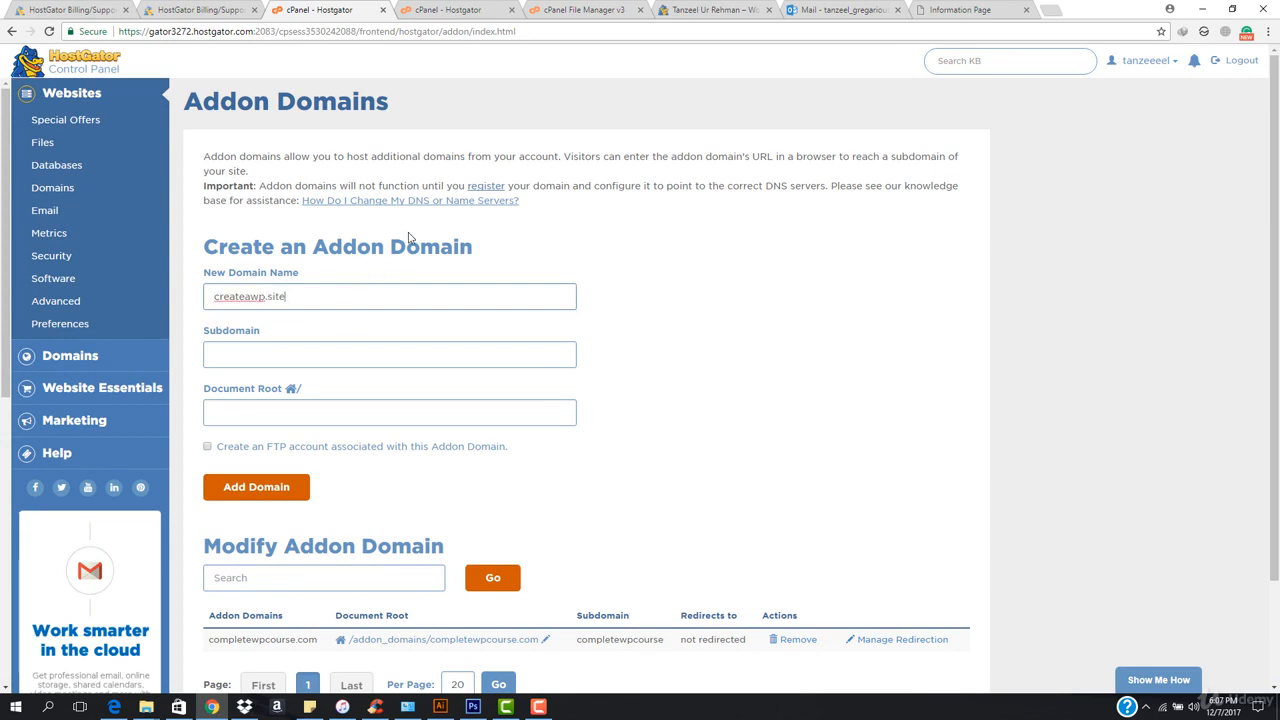
pyautogui.click(408, 238)
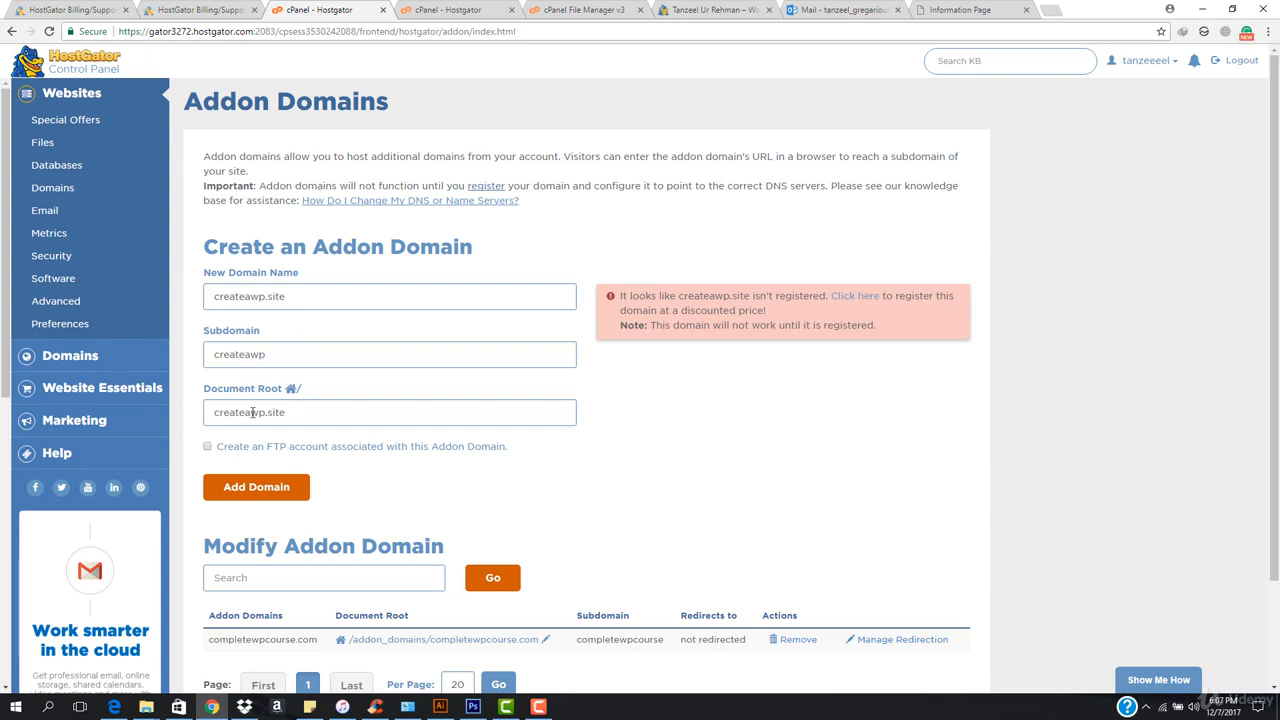
# Change the addon domain's document root to addon_domain/createawp.site.
pyautogui.click(210, 413)
pyautogui.write('addon_domain')
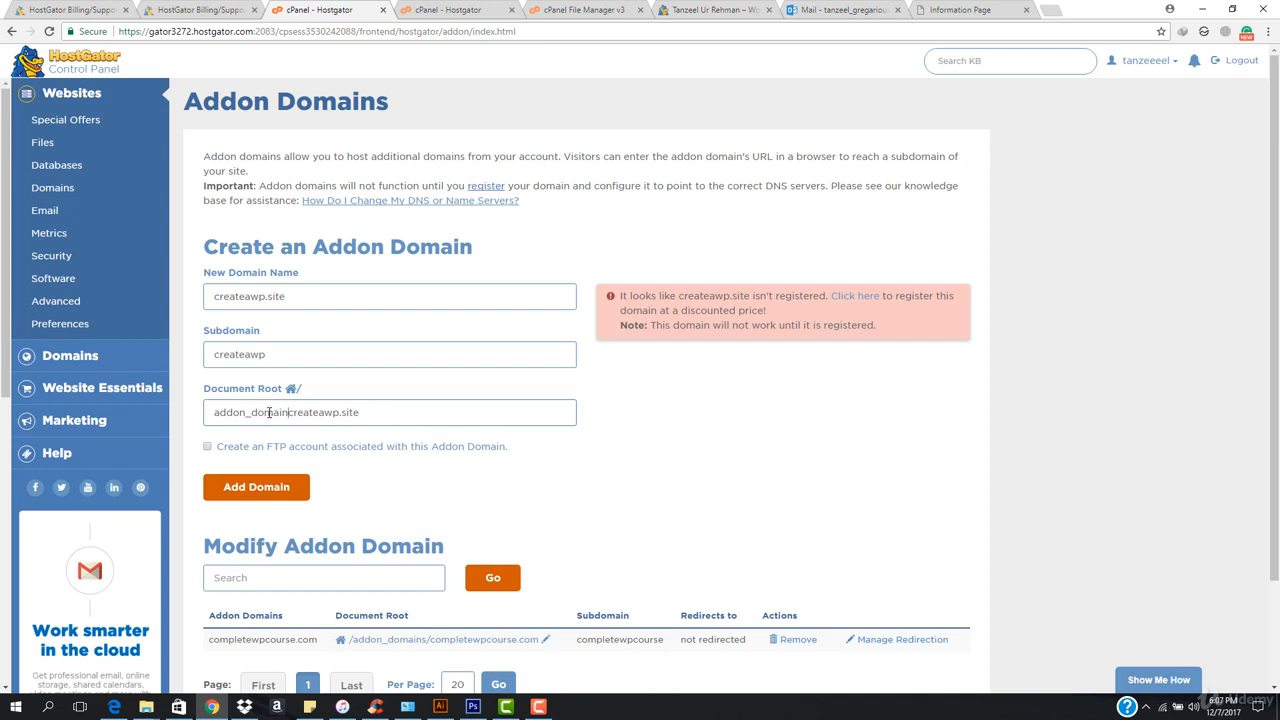
pyautogui.write('/')
pyautogui.scroll(-1, 322, 467)
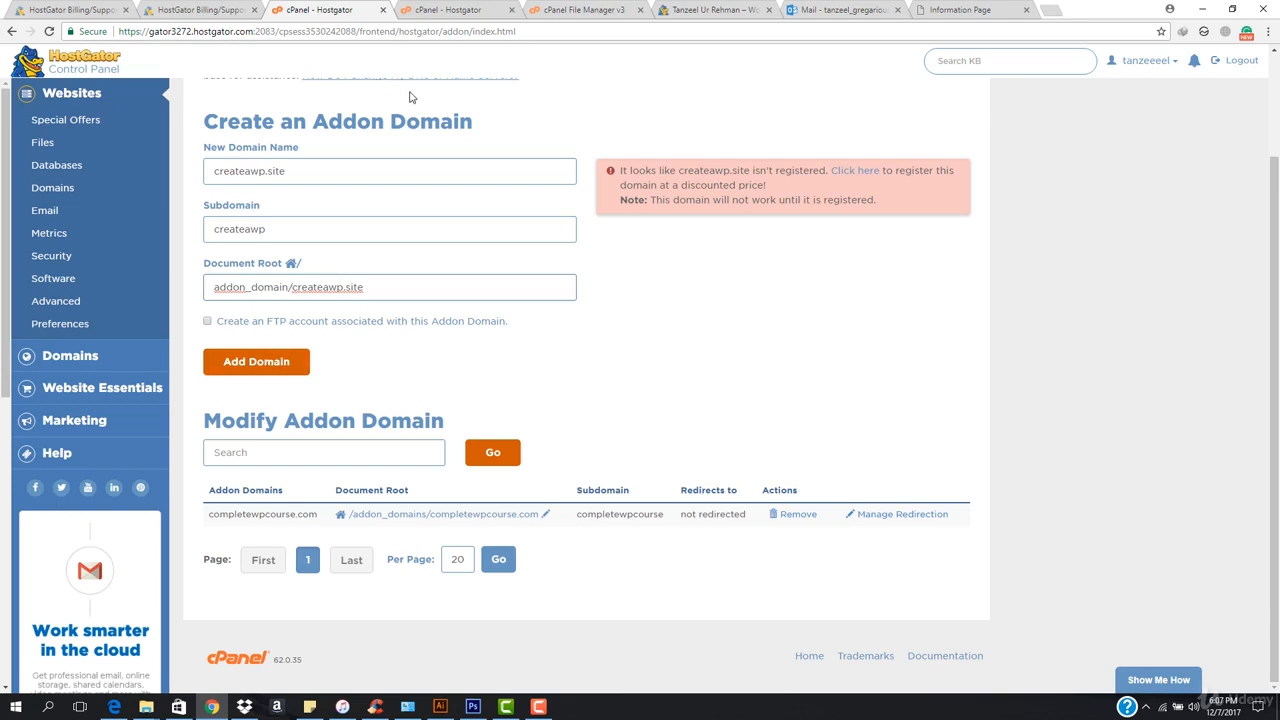
# Open the File Manager from the other cPanel tab and submit the createawp.site addon domain form.
pyautogui.click(430, 9)
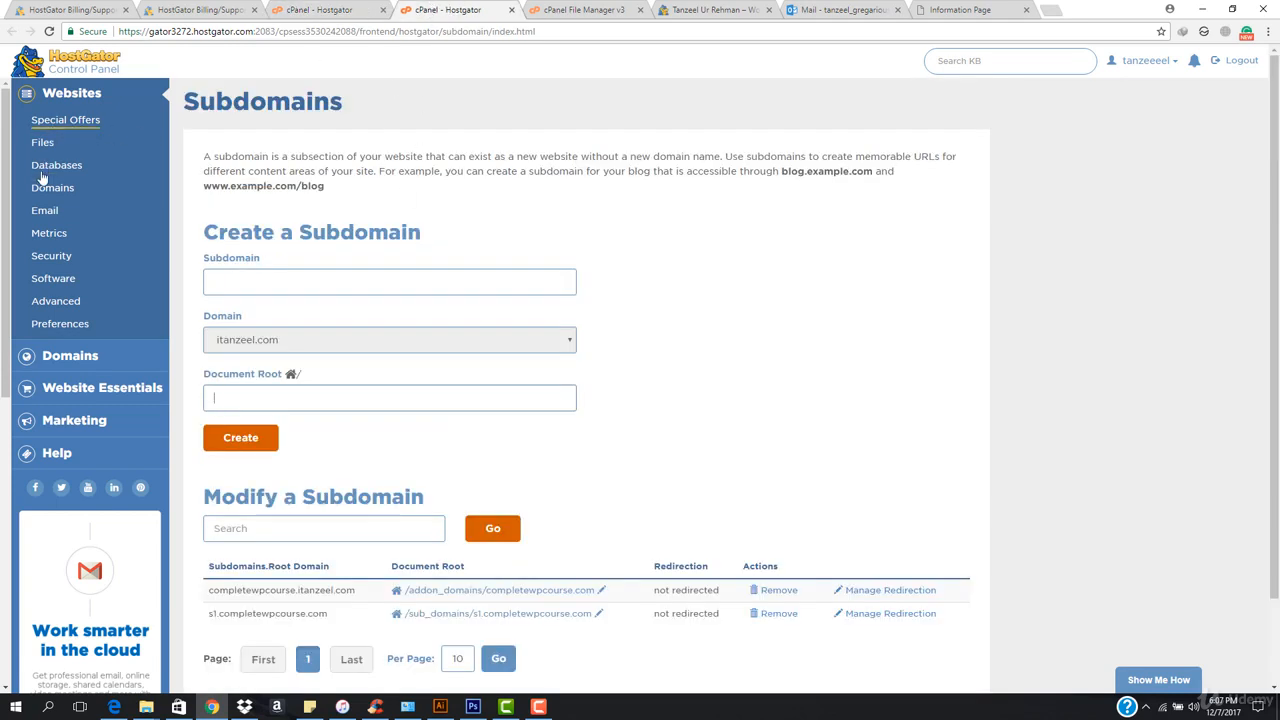
pyautogui.click(42, 146)
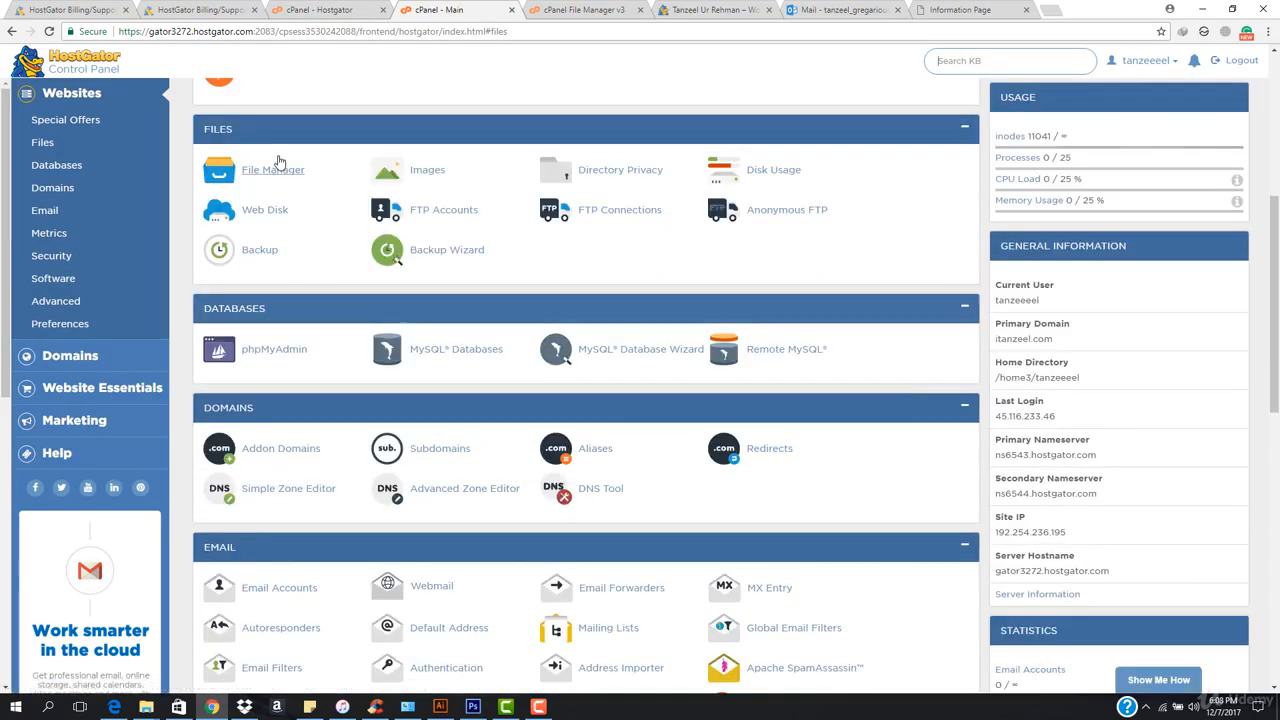
pyautogui.click(279, 172)
pyautogui.click(340, 9)
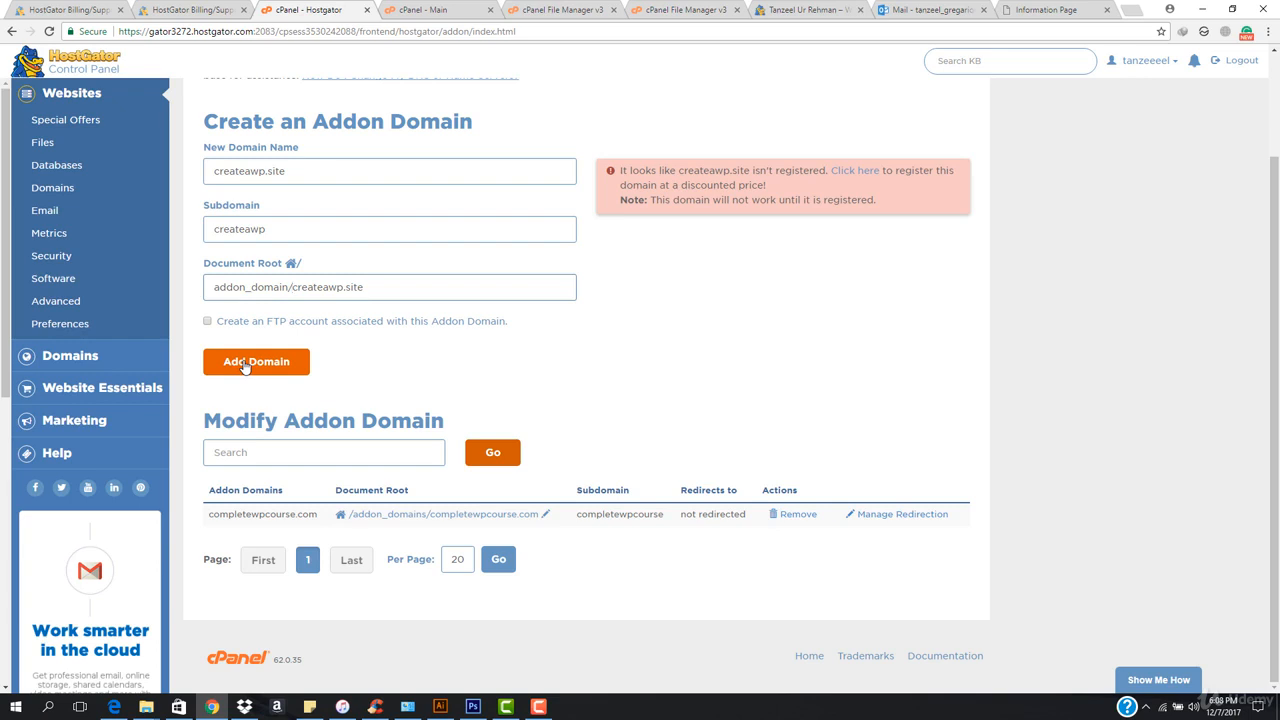
pyautogui.click(243, 366)
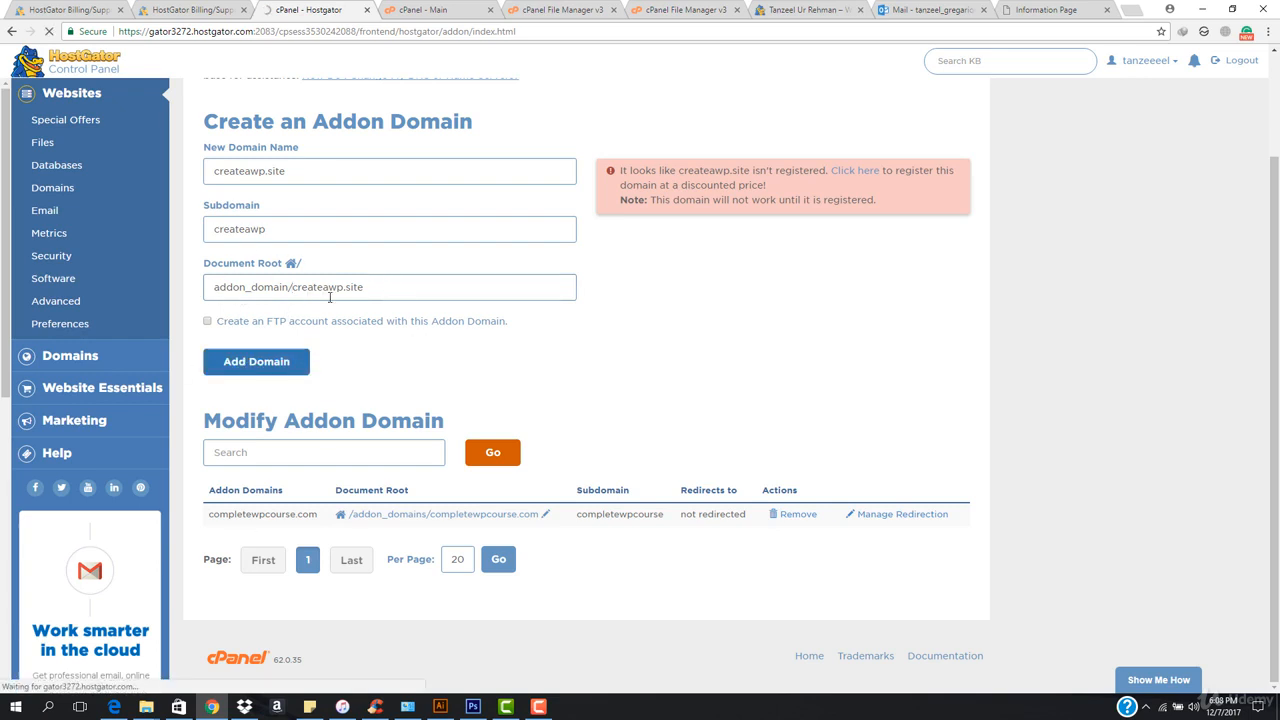
# Reload the File Manager's home directory listing and open the createawp.site folder inside addon_domain.
pyautogui.click(429, 5)
pyautogui.click(550, 6)
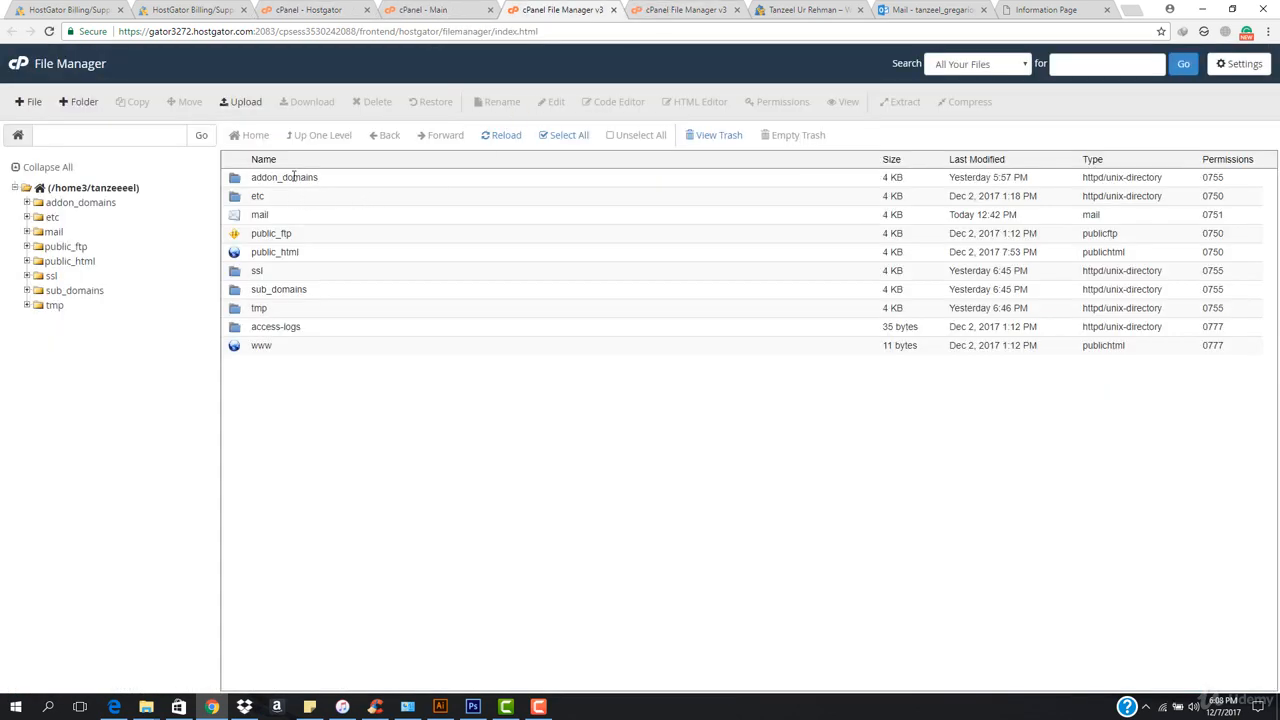
pyautogui.click(505, 138)
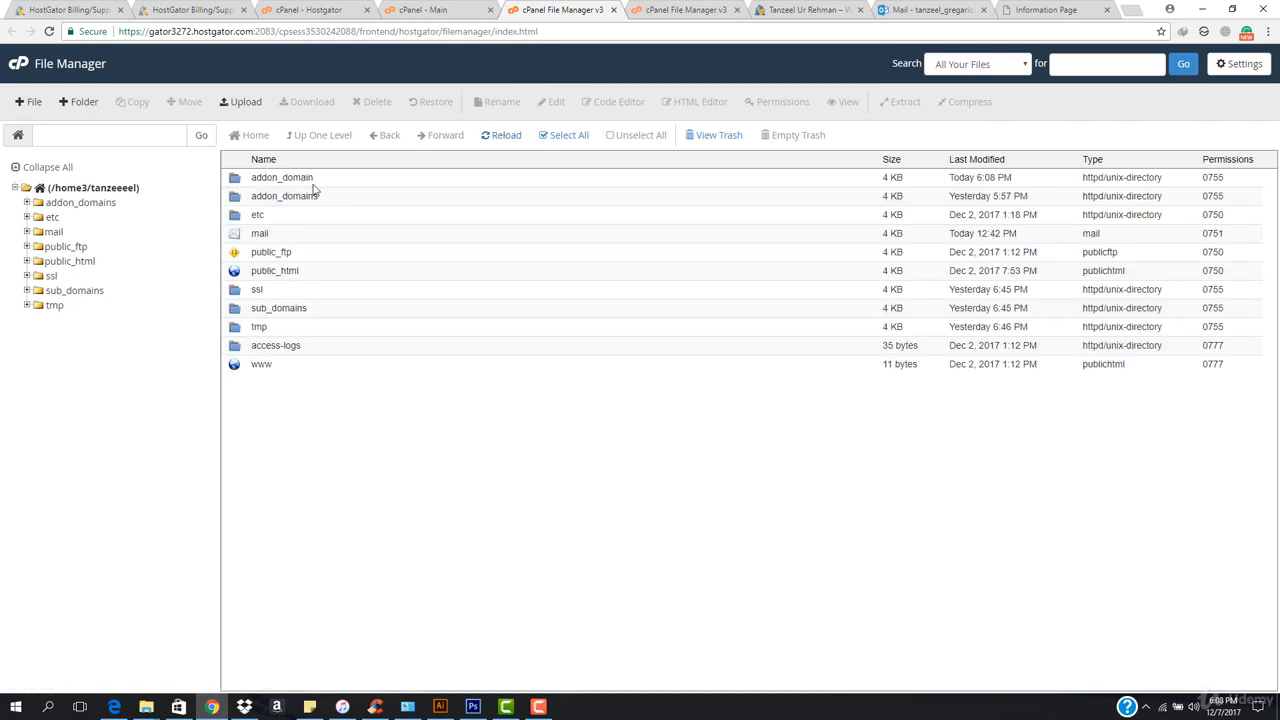
pyautogui.doubleClick(383, 183)
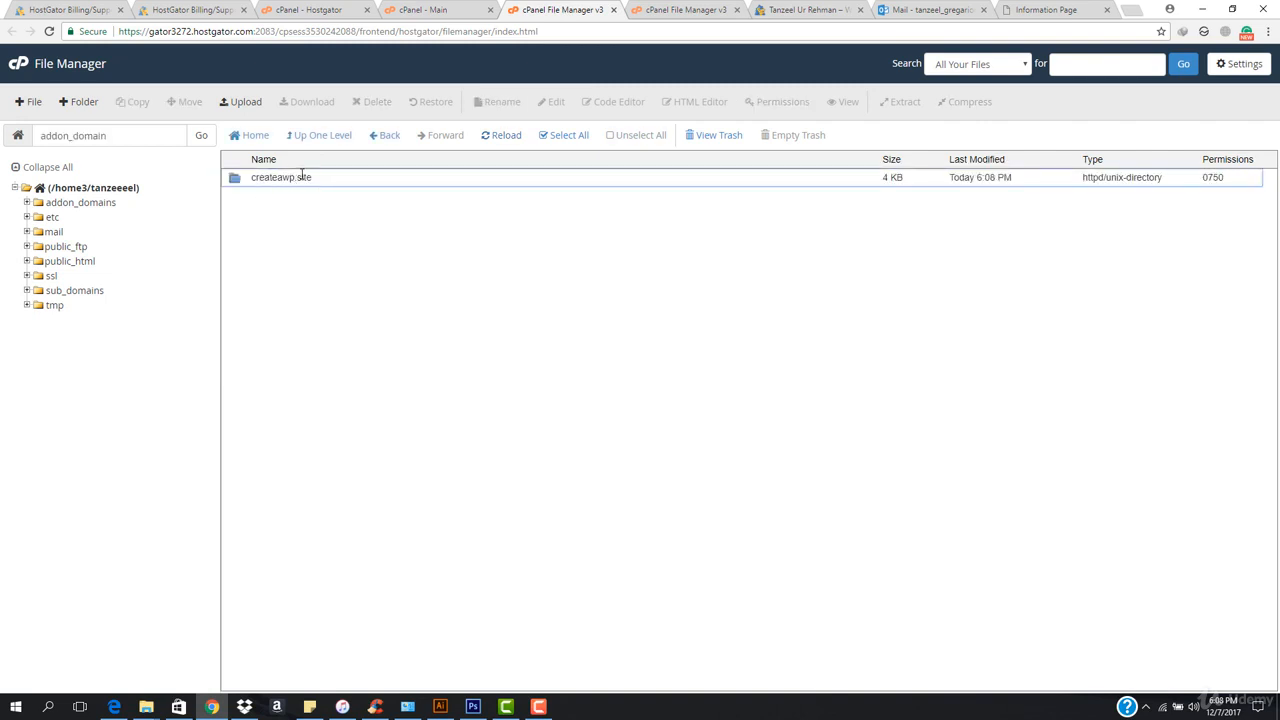
pyautogui.doubleClick(366, 186)
# Load createawp.site in the browser tab that holds the email verification page.
pyautogui.click(1046, 9)
pyautogui.click(1038, 31)
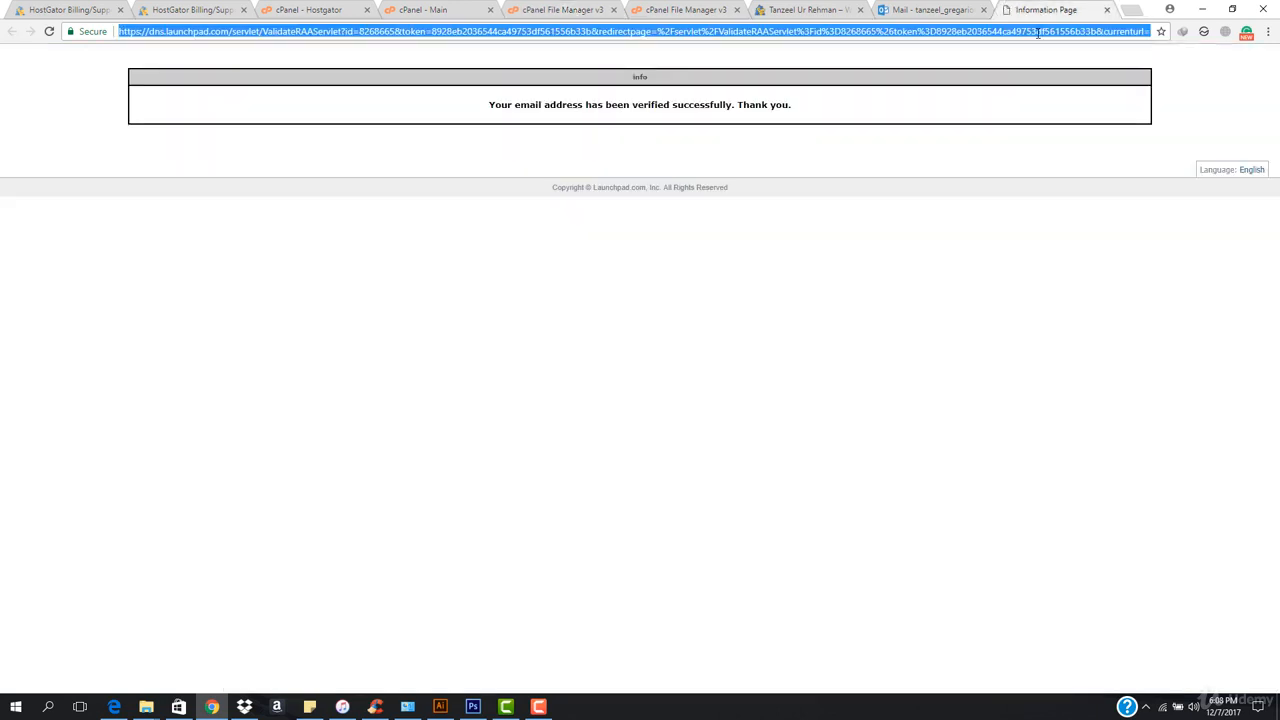
pyautogui.write('creatre')
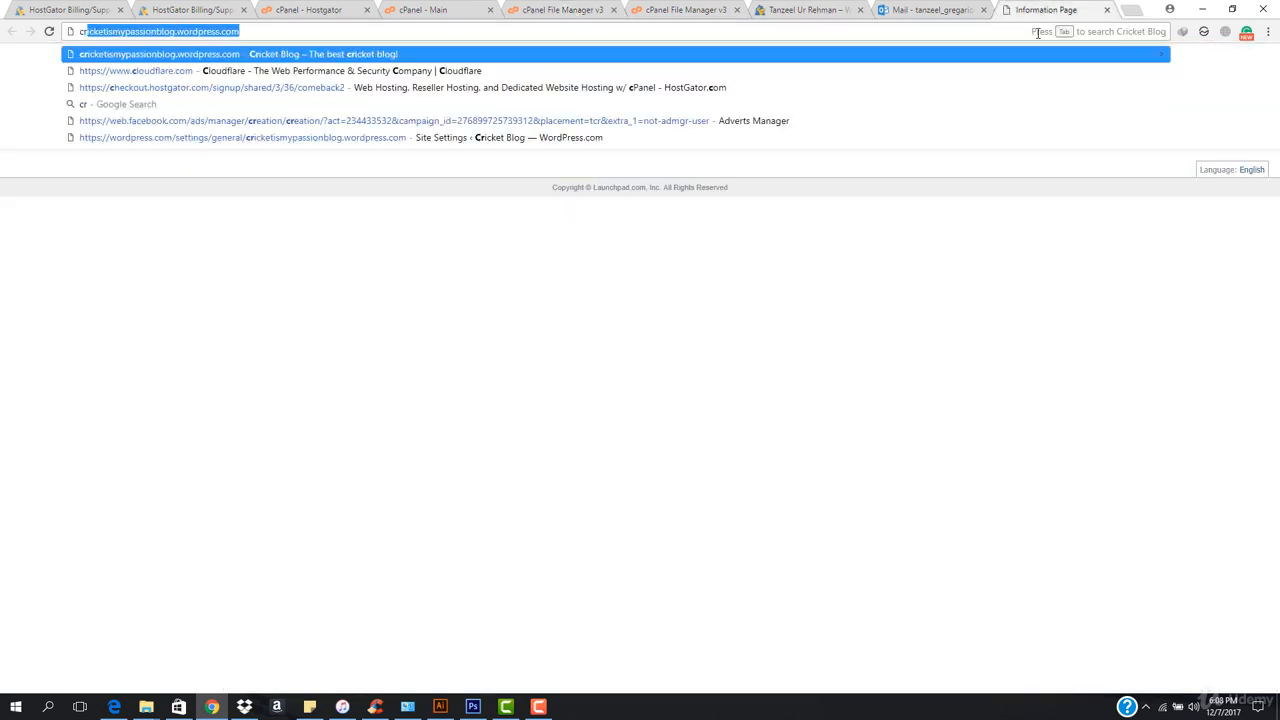
pyautogui.press('BackSpace')
pyautogui.press('BackSpace')
pyautogui.press('BackSpace')
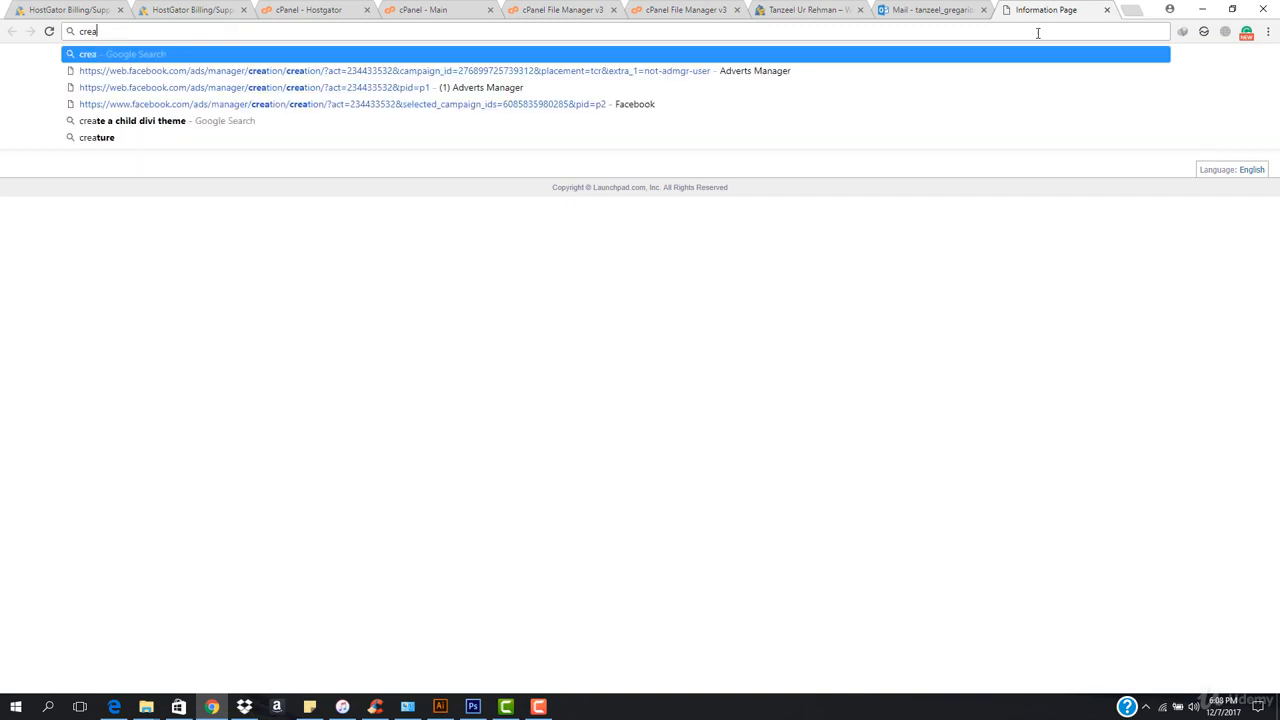
pyautogui.write('teawp.si')
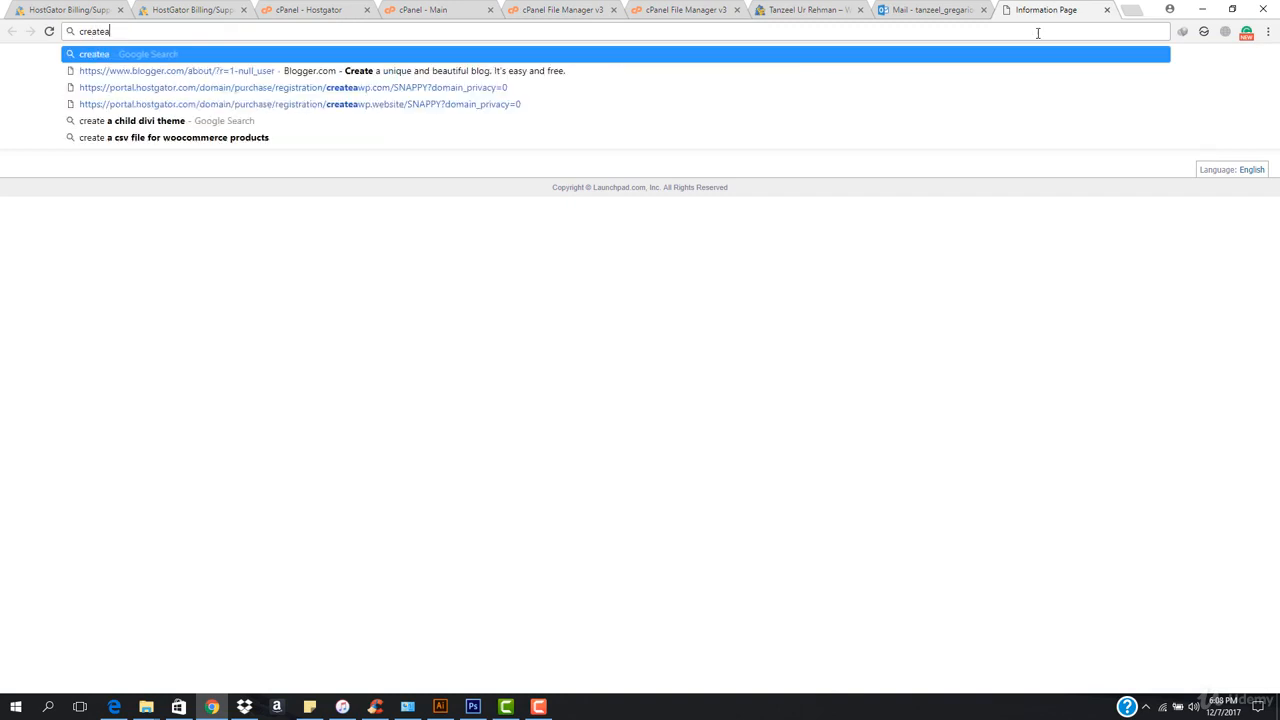
pyautogui.write('te')
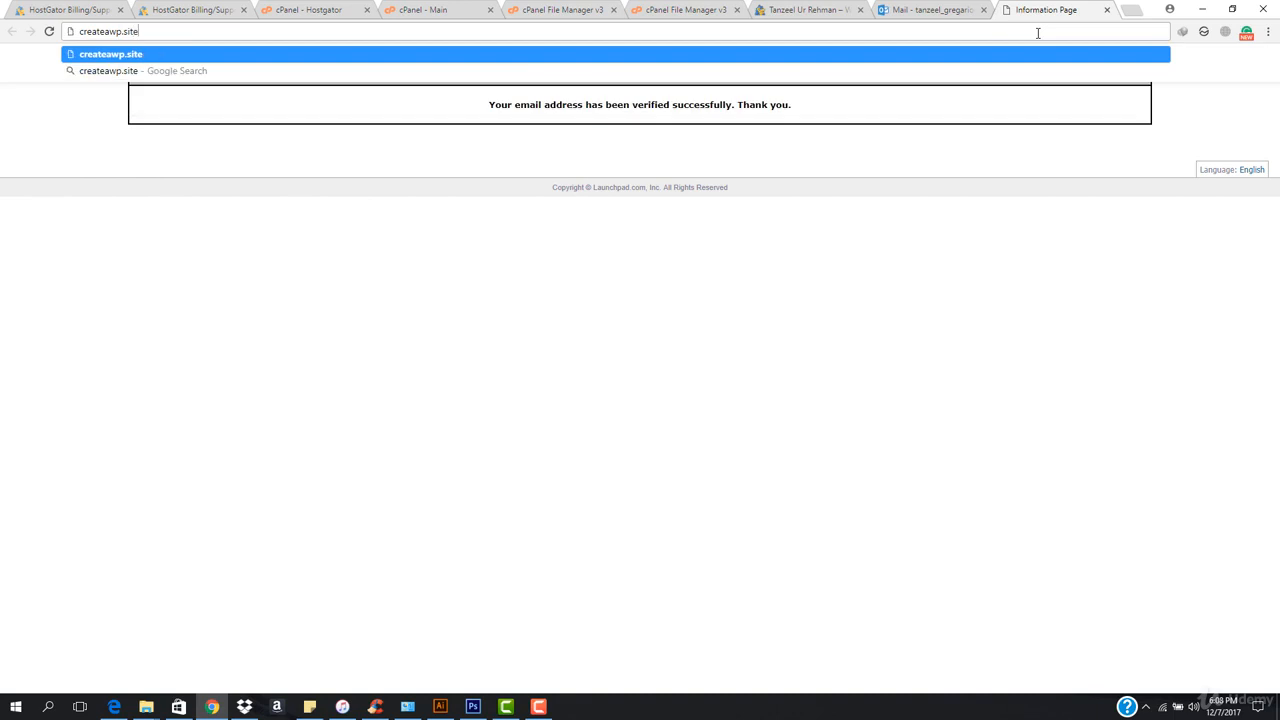
pyautogui.press('Return')
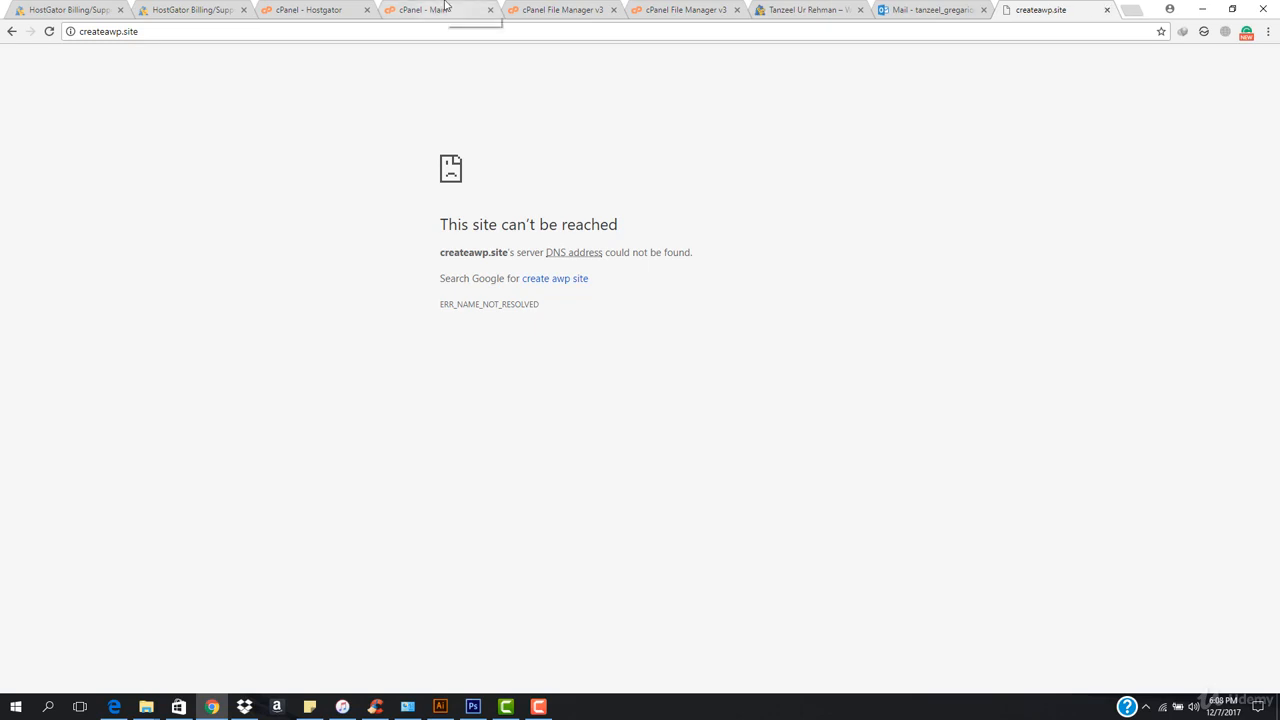
# Check the Addon Domains result in cPanel and open createawp.site's Domain Overview in the customer portal.
pyautogui.click(295, 10)
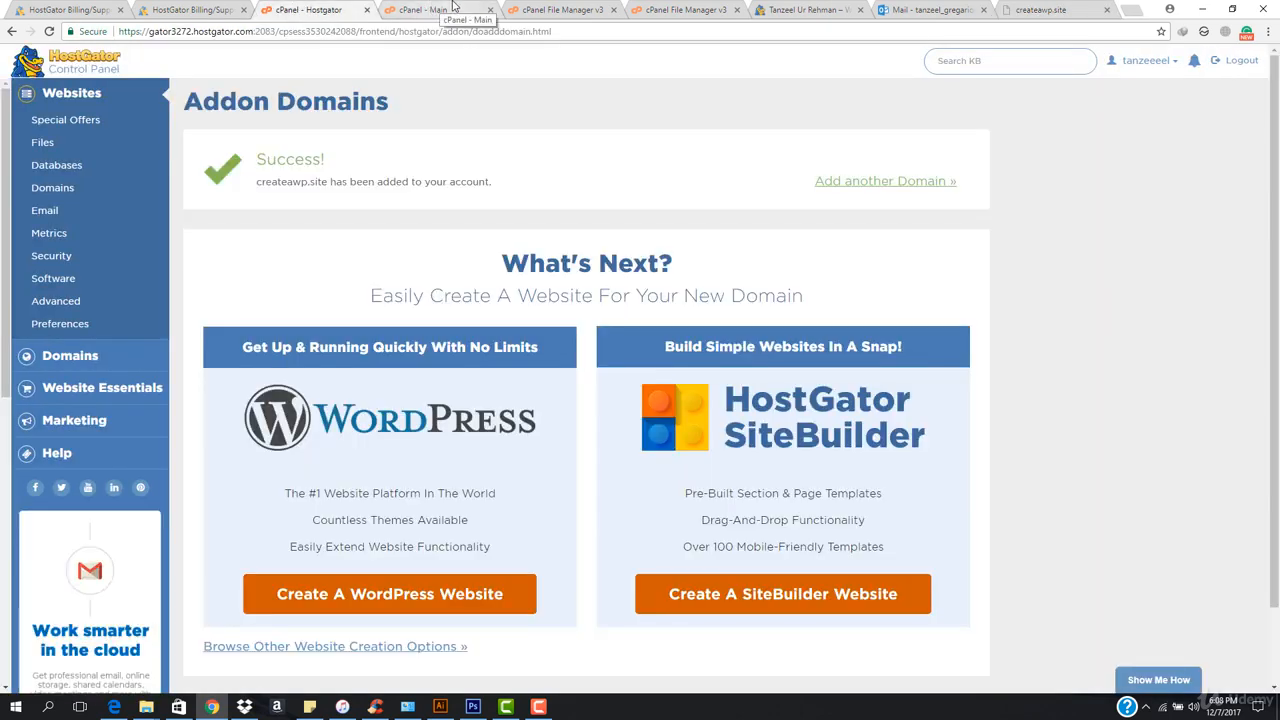
pyautogui.click(455, 9)
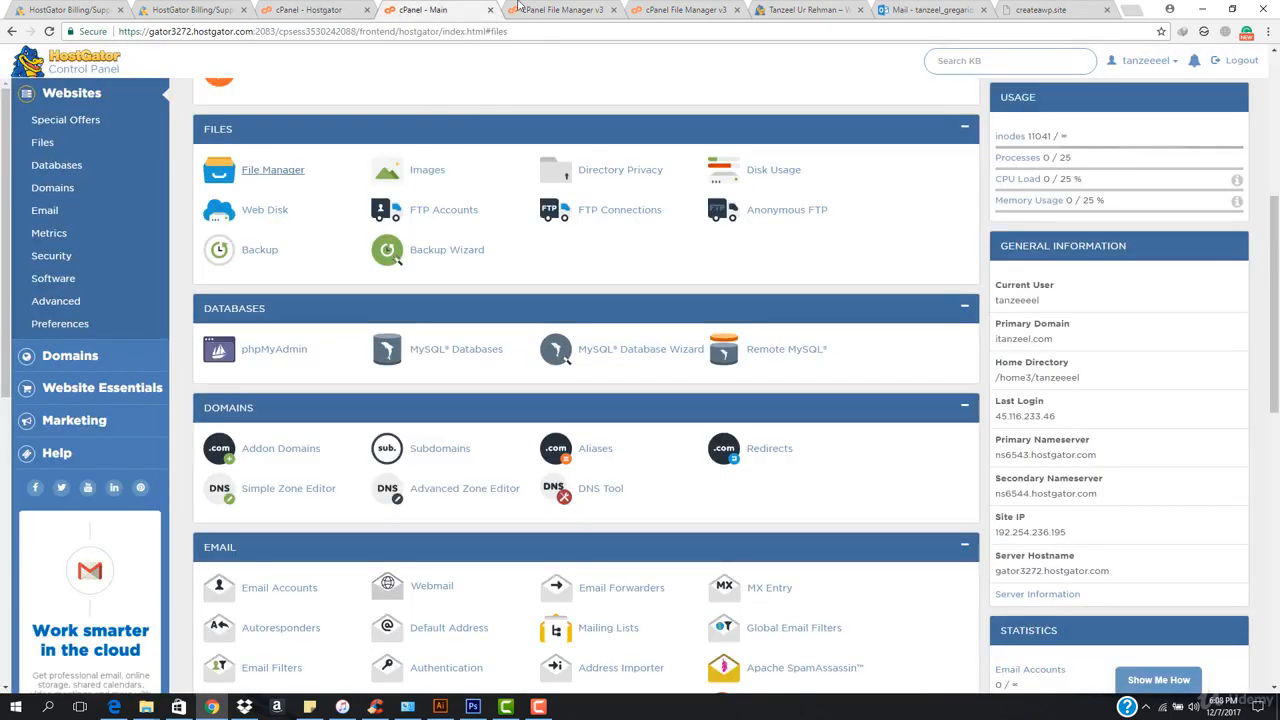
pyautogui.click(192, 10)
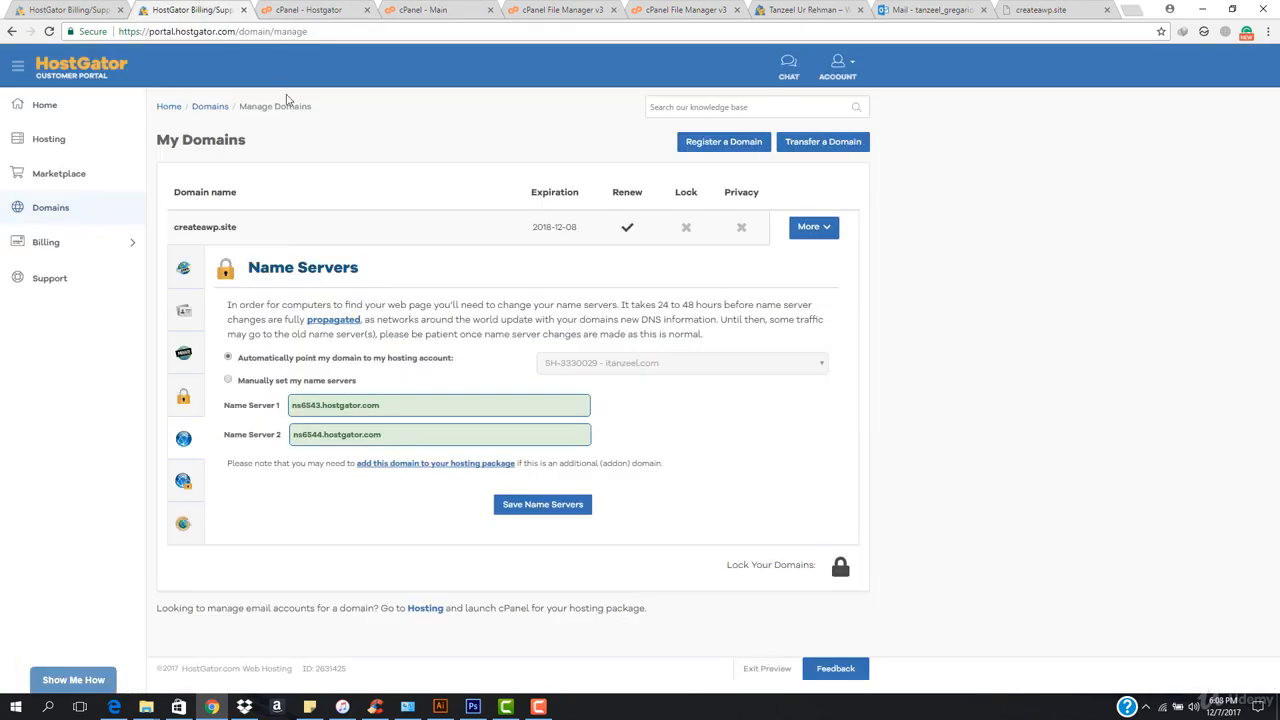
pyautogui.click(183, 267)
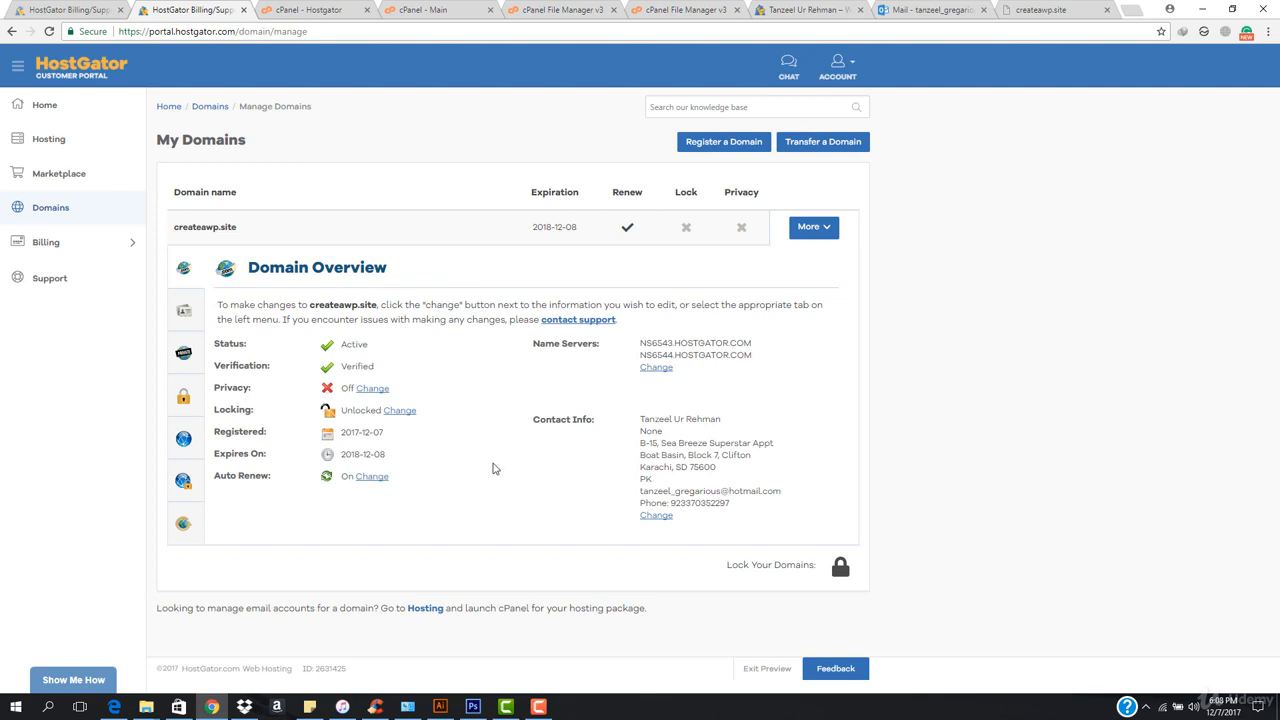
# Look at the createawp.site browser page again and return to its folder in the File Manager.
pyautogui.click(1034, 12)
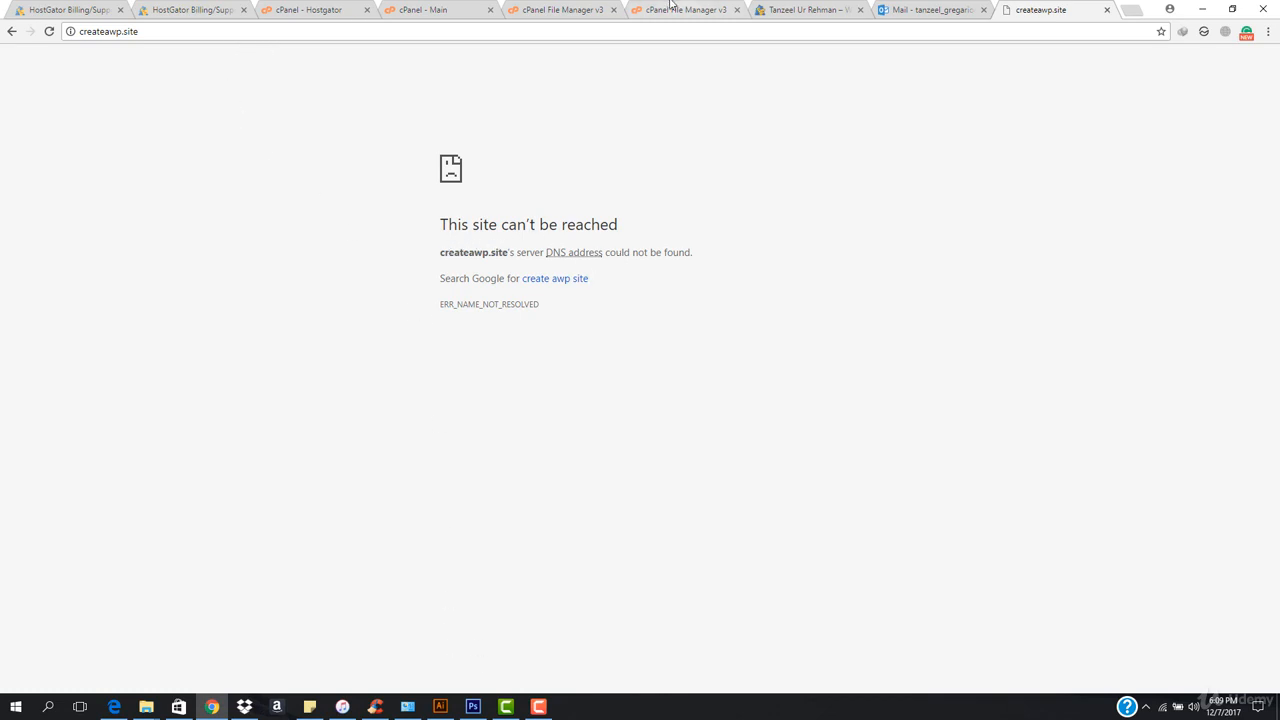
pyautogui.click(445, 9)
pyautogui.click(511, 8)
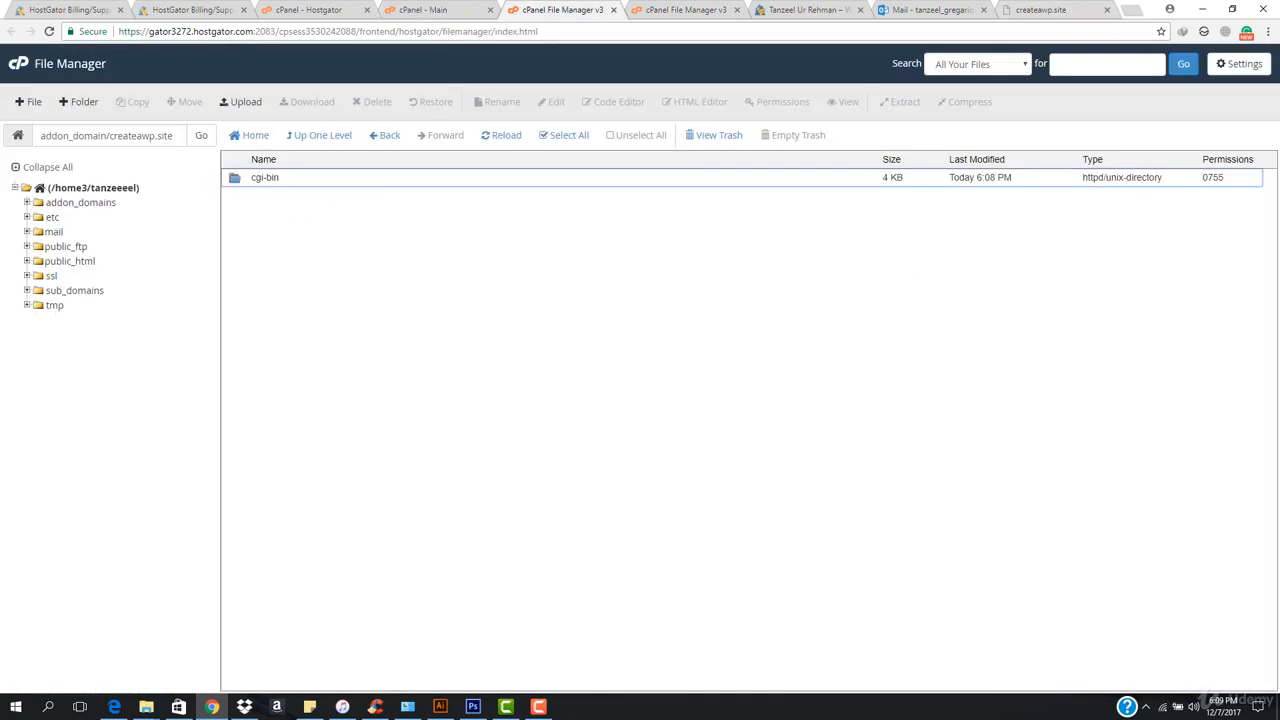
pyautogui.click(539, 706)
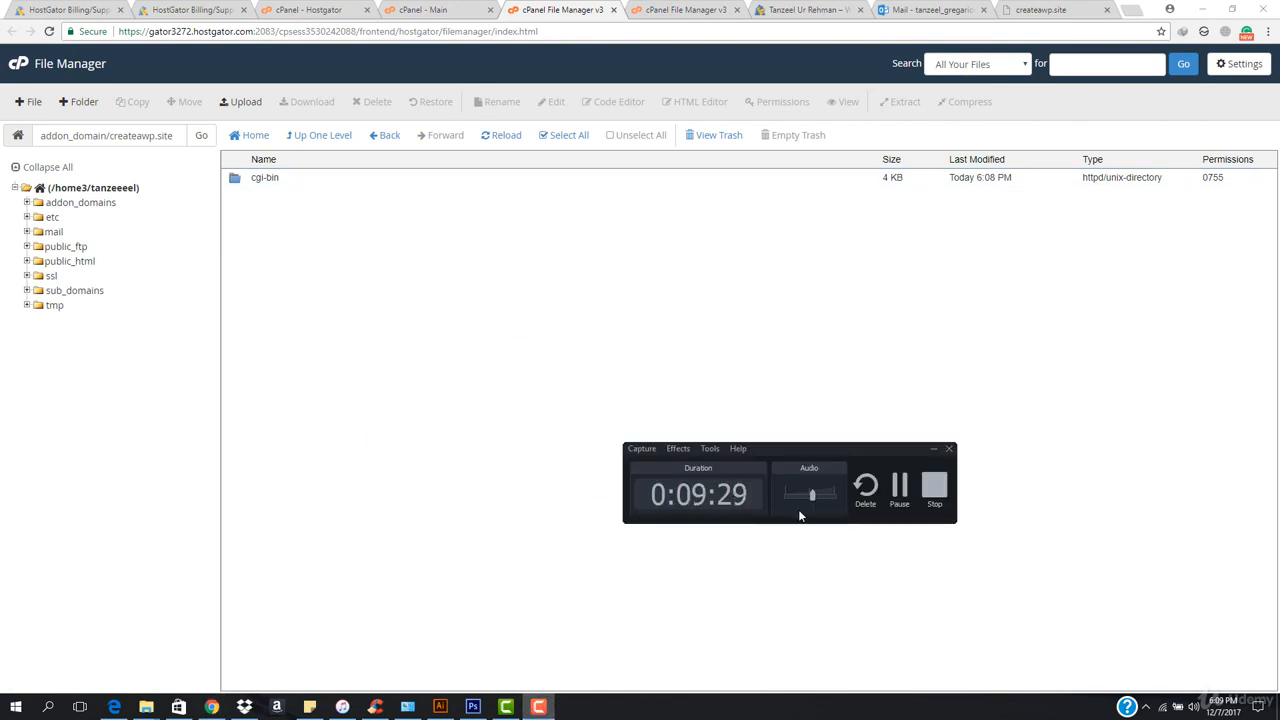
pyautogui.click(897, 487)
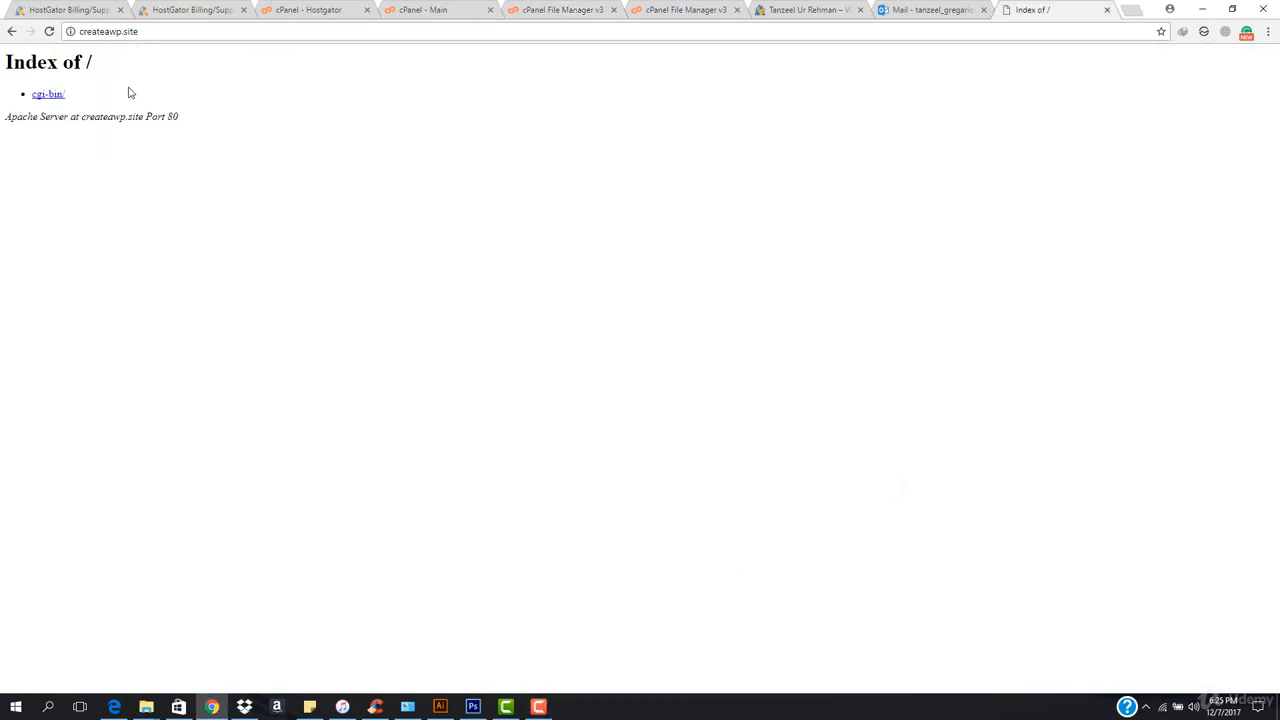
# Load createawp.site again in its browser tab and compare it with the domain's folder in the File Manager.
pyautogui.click(170, 33)
pyautogui.press('Return')
pyautogui.click(570, 10)
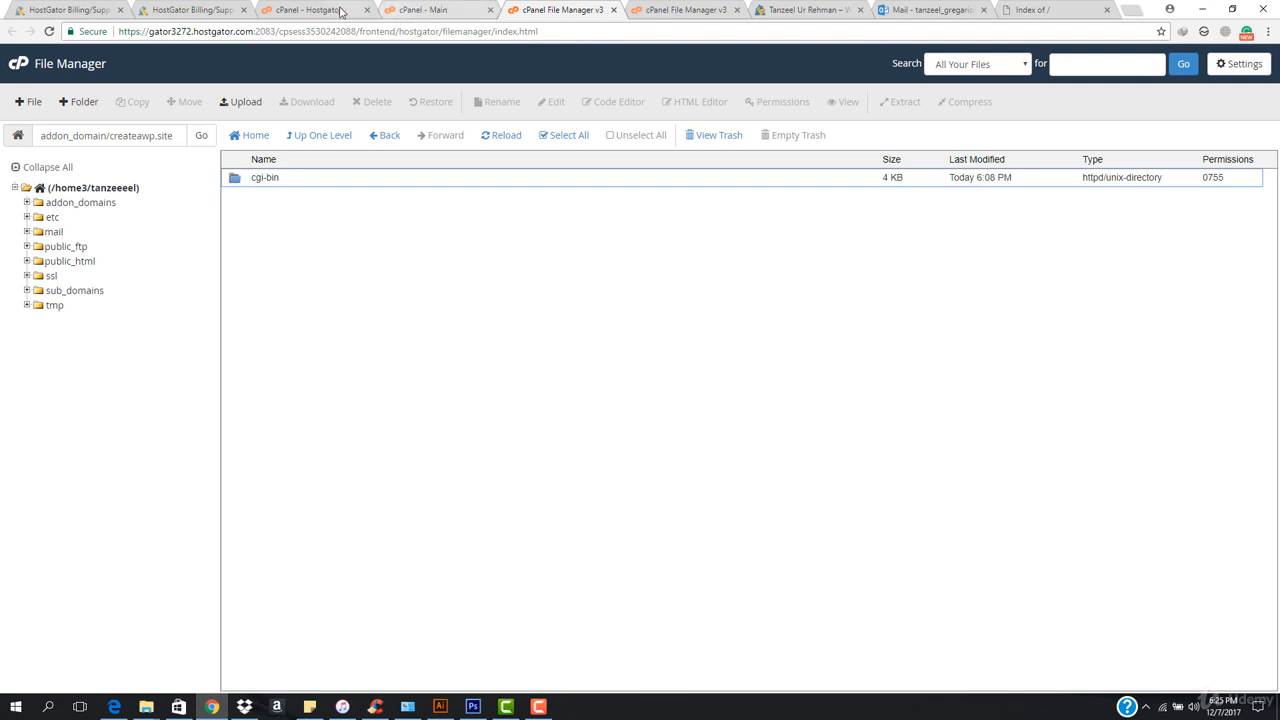
# Open cPanel's Addon Domains page in a new browser tab and examine the existing addon domains and their document roots.
pyautogui.click(428, 10)
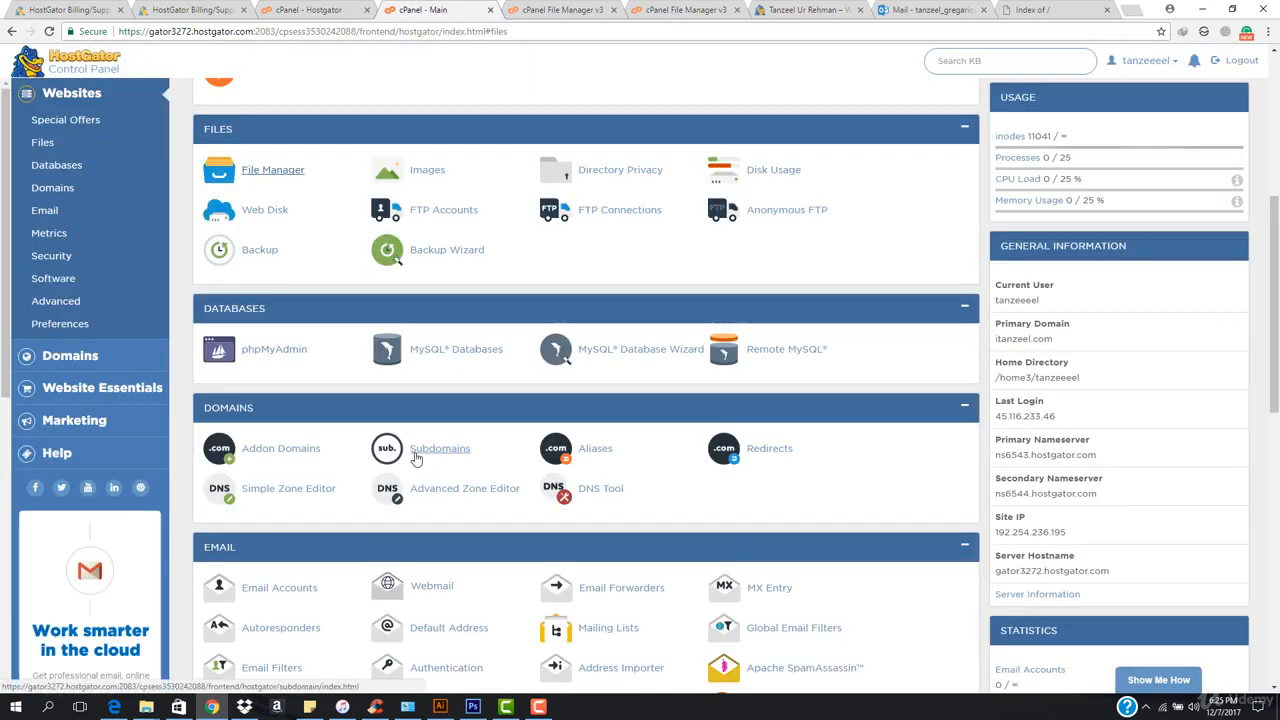
pyautogui.rightClick(268, 459)
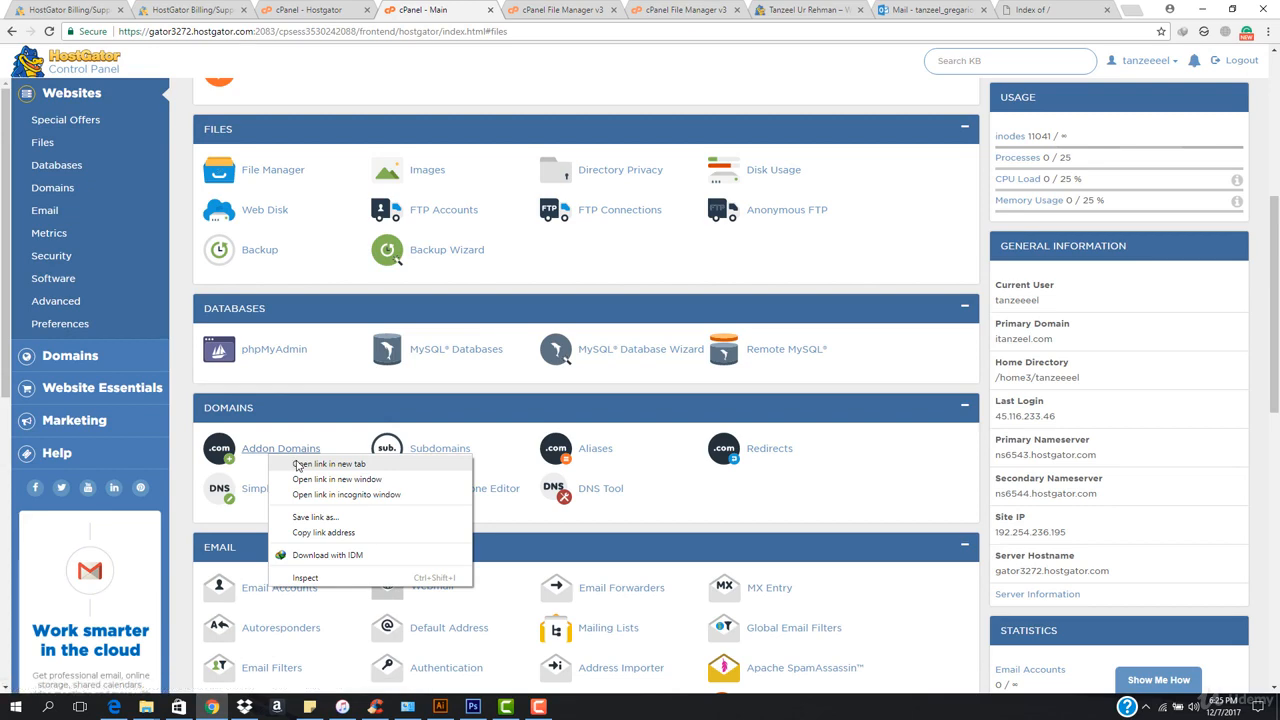
pyautogui.click(310, 462)
pyautogui.click(518, 8)
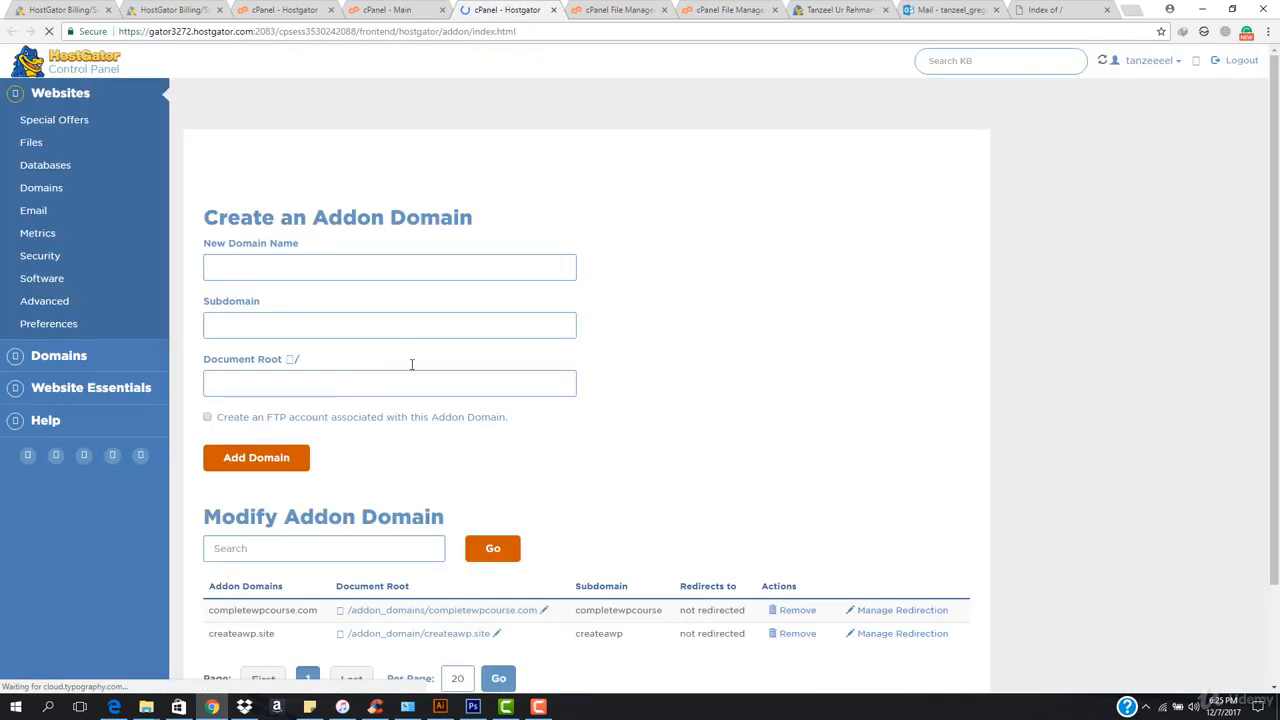
pyautogui.scroll(-2, 305, 560)
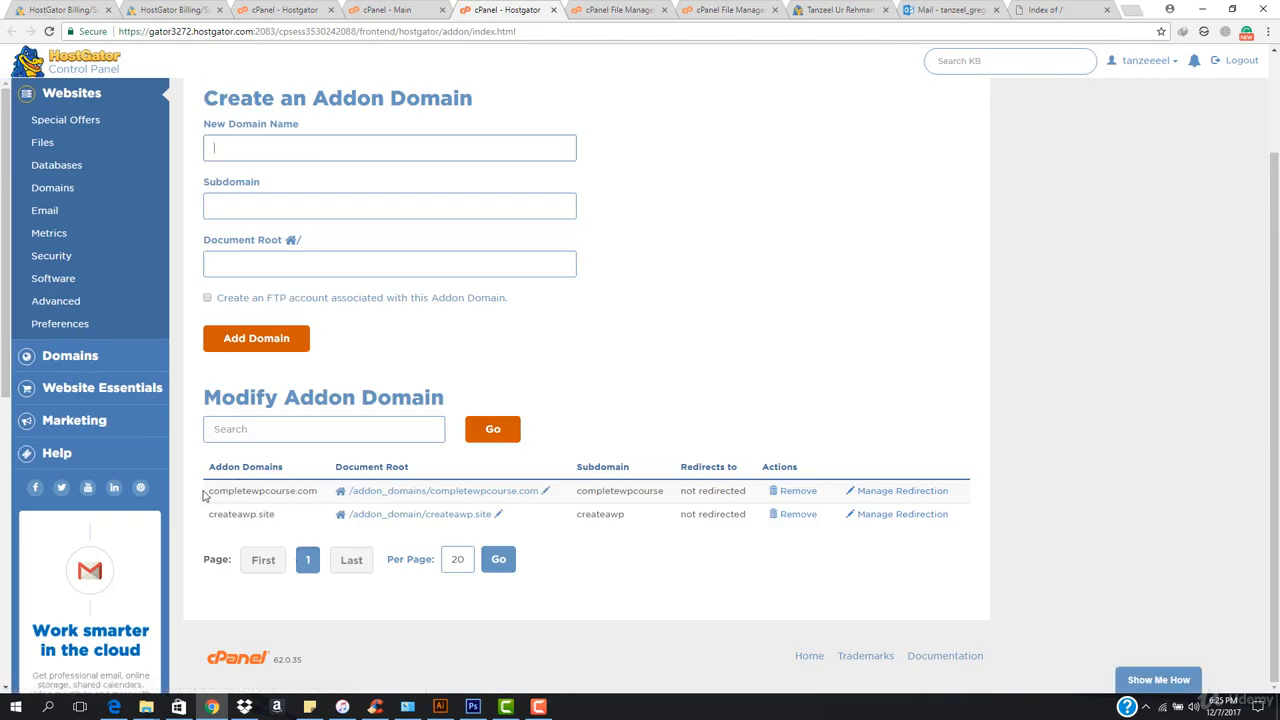
pyautogui.moveTo(208, 491); pyautogui.dragTo(316, 503)
pyautogui.click(316, 503)
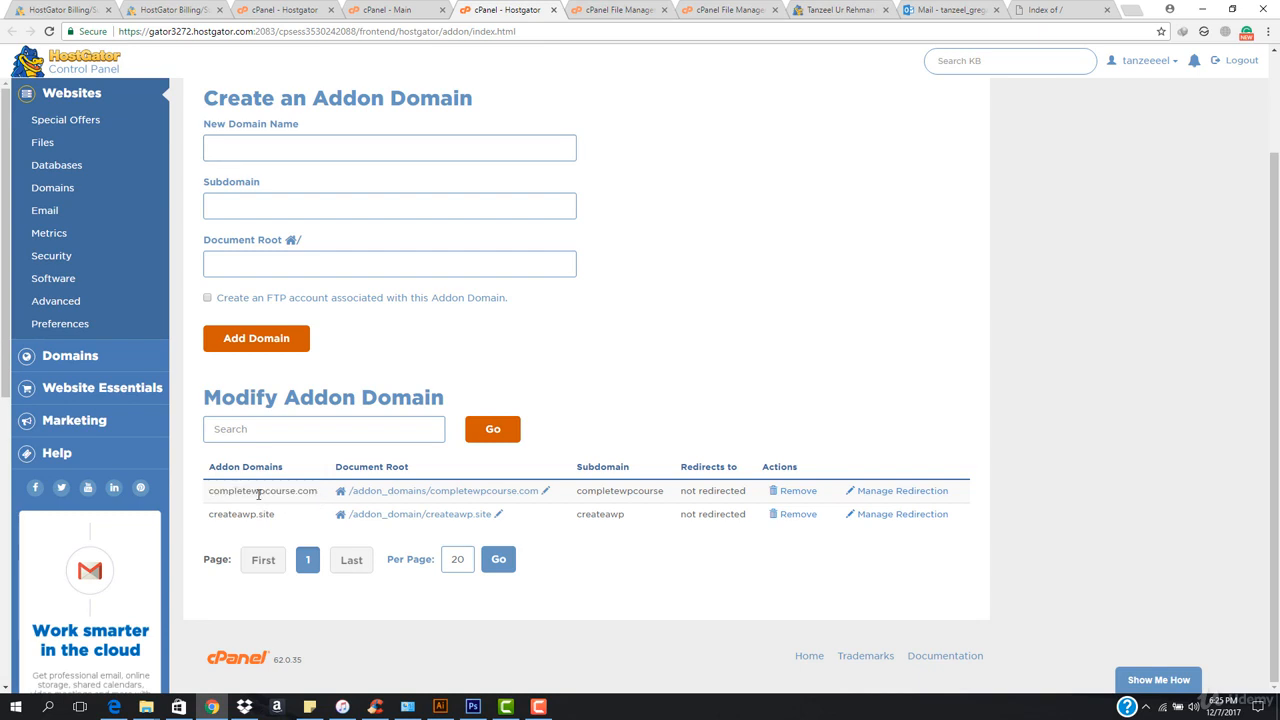